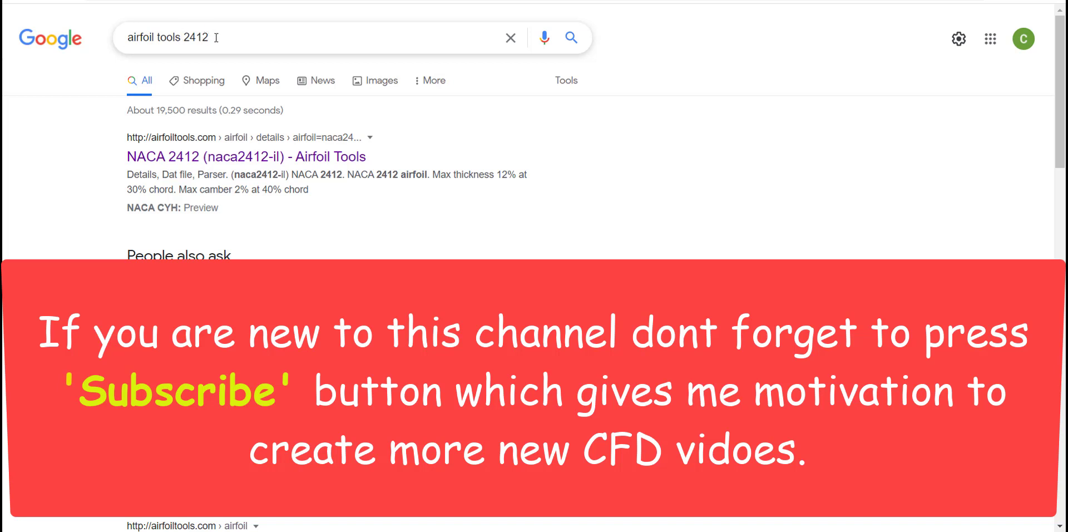
Step: Open the NACA 2412 page on Airfoil Tools and copy its full dat file coordinate list
click(204, 158)
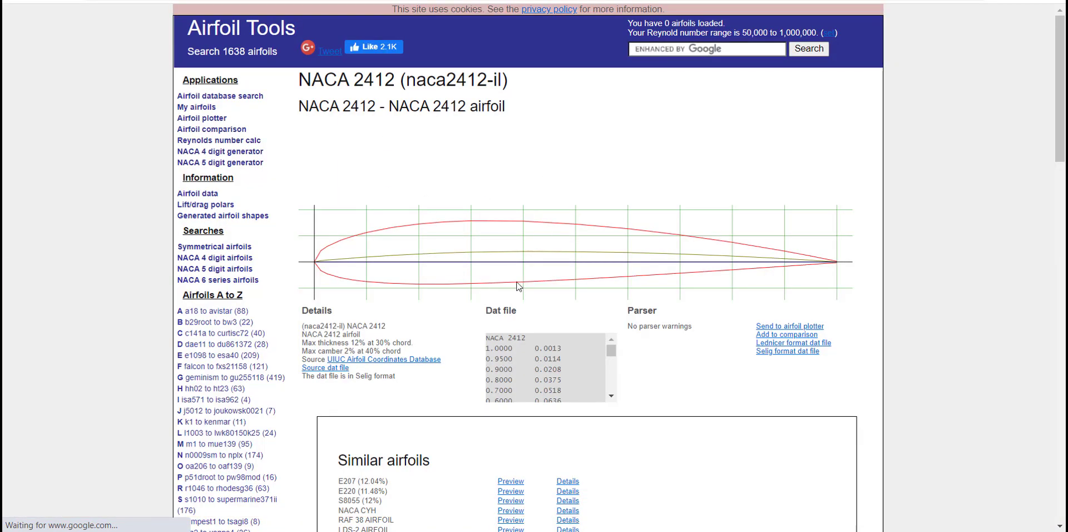
scroll(564, 274, down, 1)
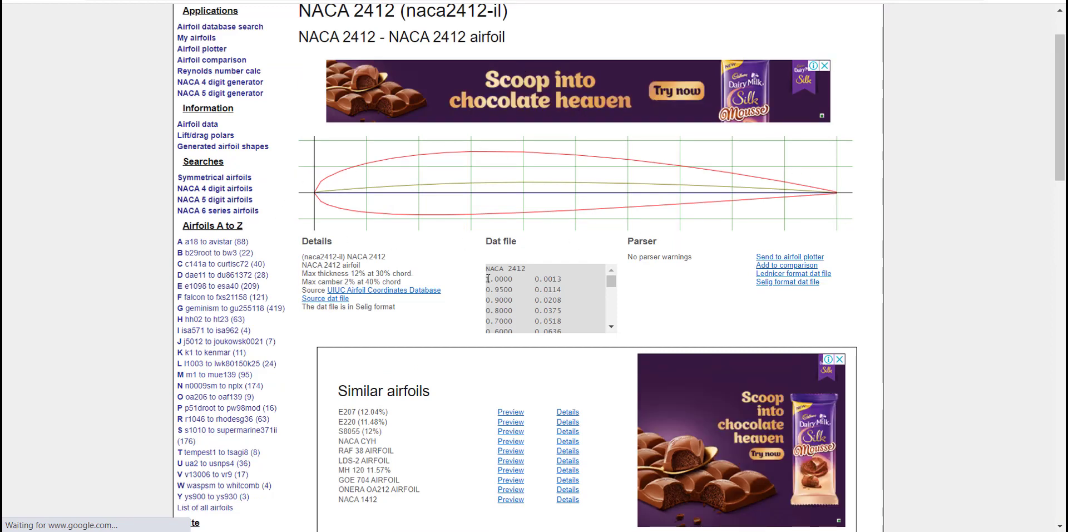
drag(487, 278, 565, 203)
scroll(566, 312, down, 3)
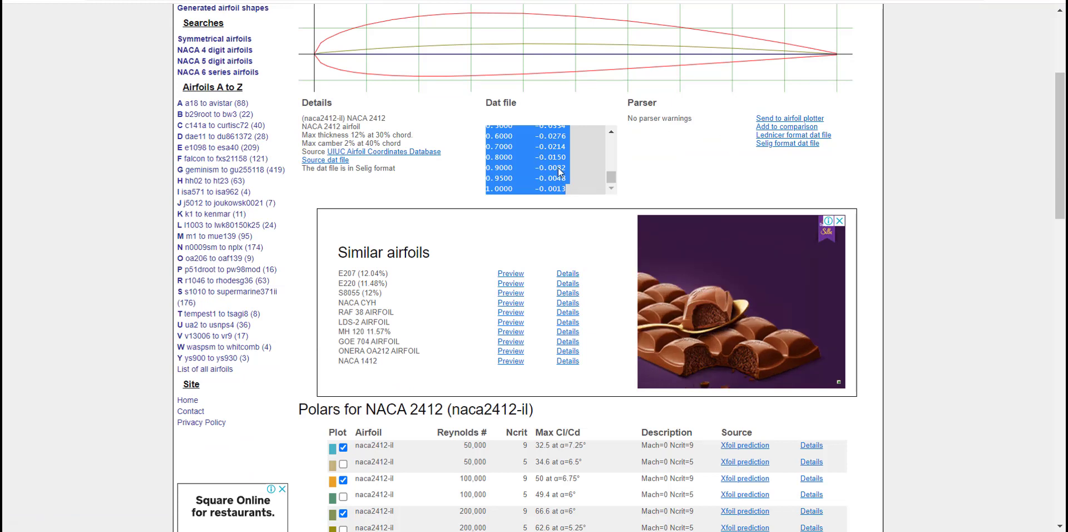
right_click(540, 159)
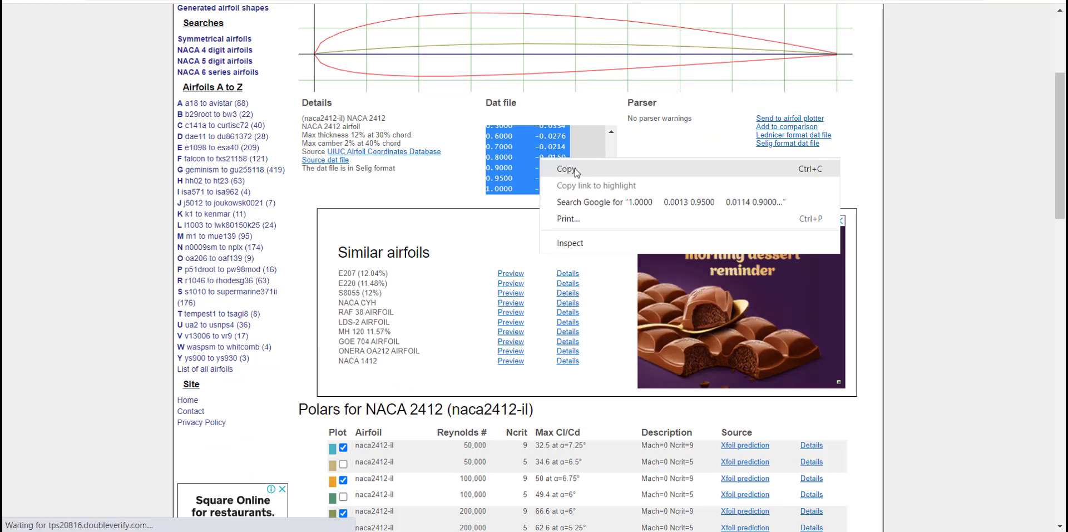
click(575, 168)
Step: Paste the NACA 2412 coordinate pairs into Excel starting at cell D5, 35 rows
mouse_move(662, 531)
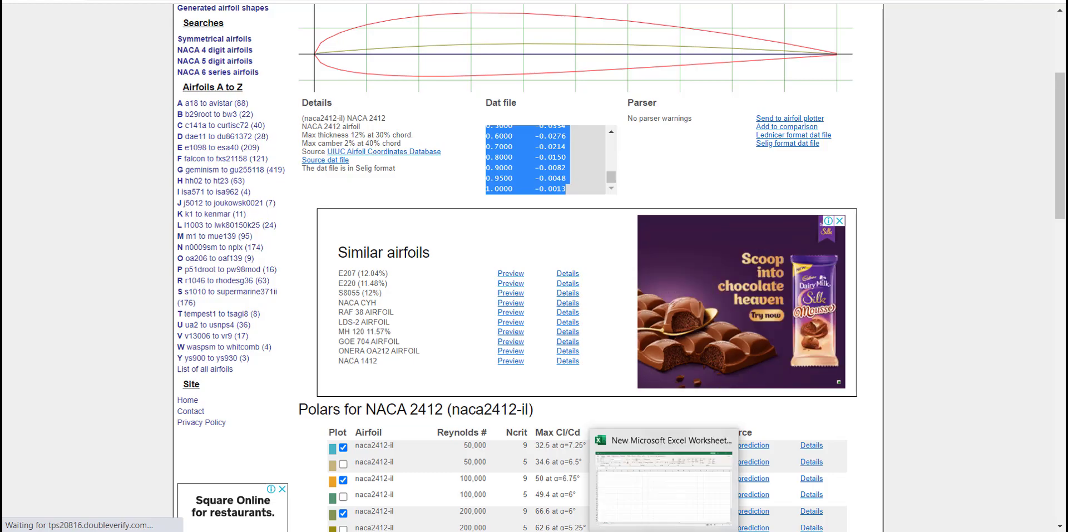
click(662, 479)
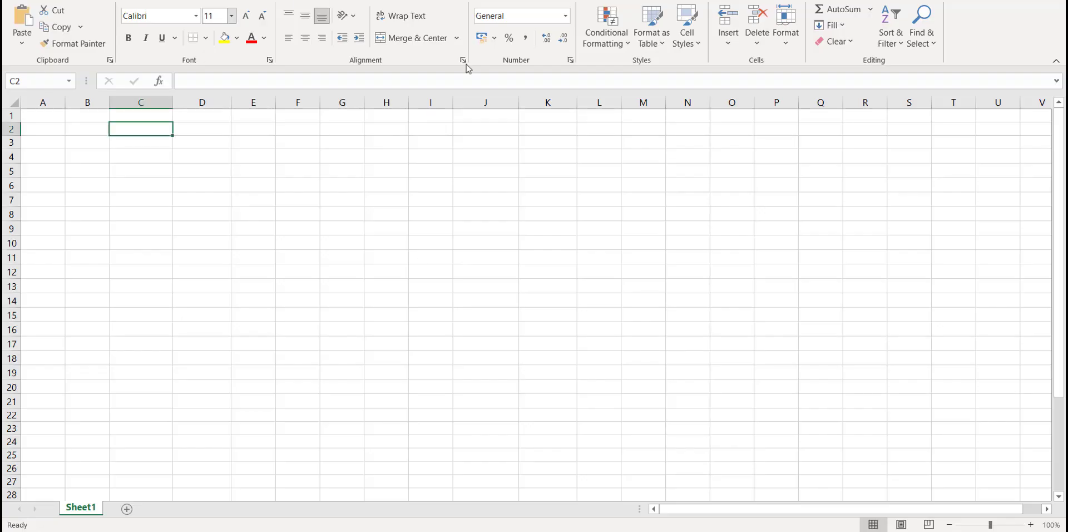
click(206, 167)
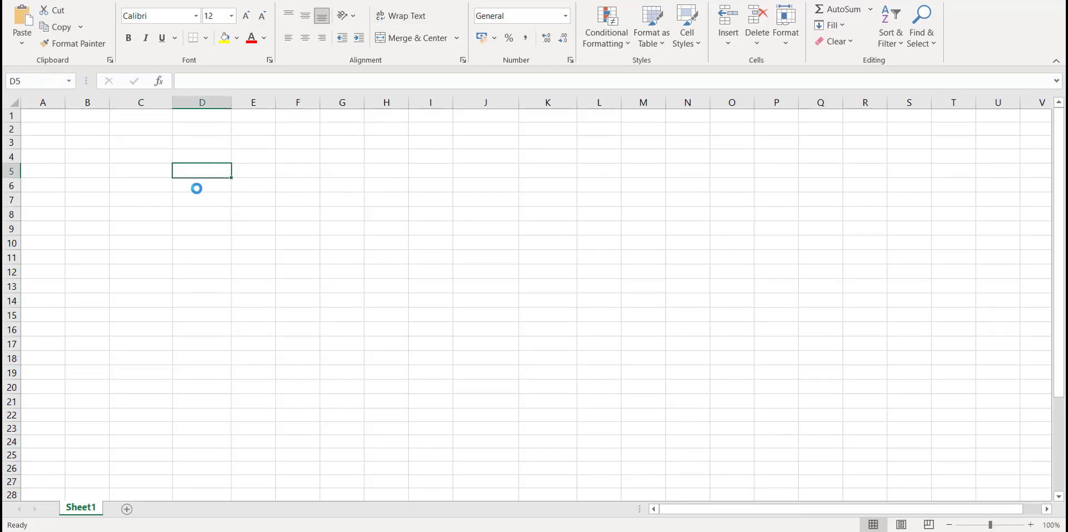
key(ctrl+v)
scroll(295, 246, down, 2)
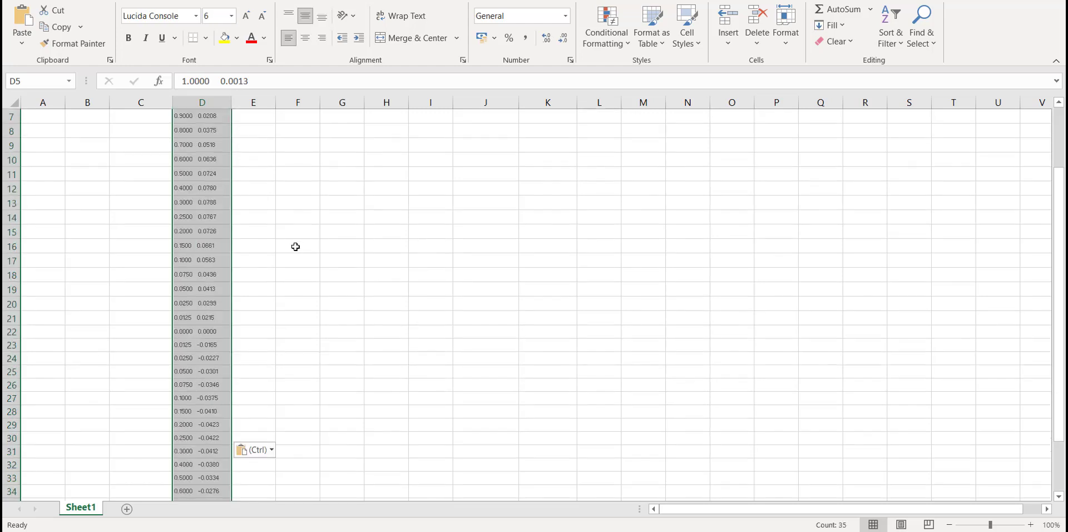
scroll(206, 161, up, 2)
scroll(211, 251, down, 2)
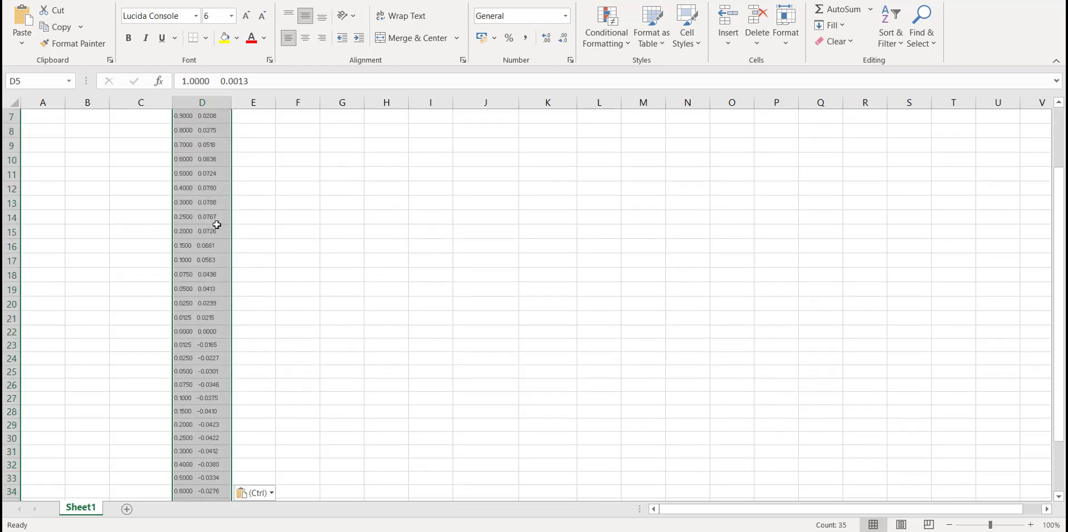
scroll(239, 328, up, 2)
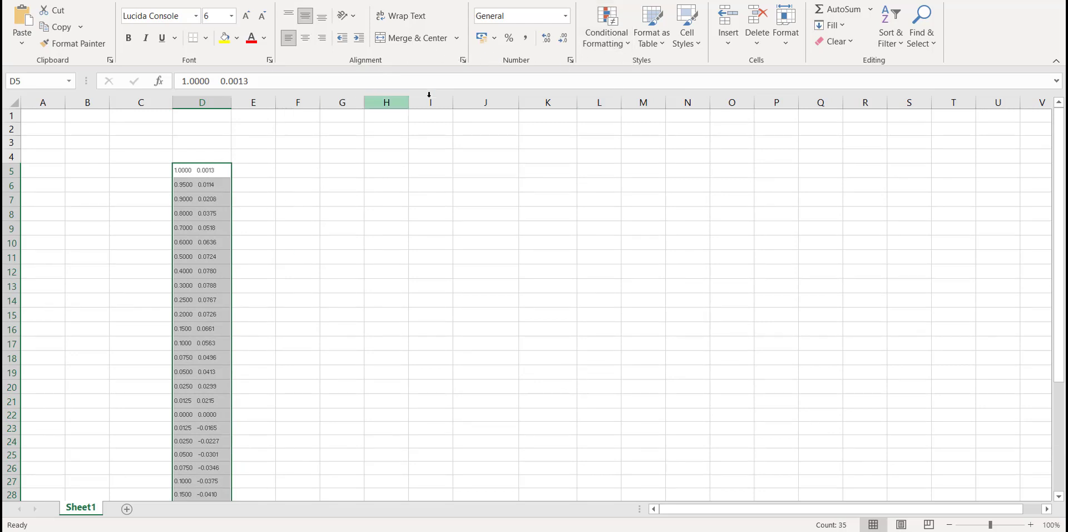
Step: Split column D with Text to Columns on spaces, putting x in column D and y in column E
click(254, 0)
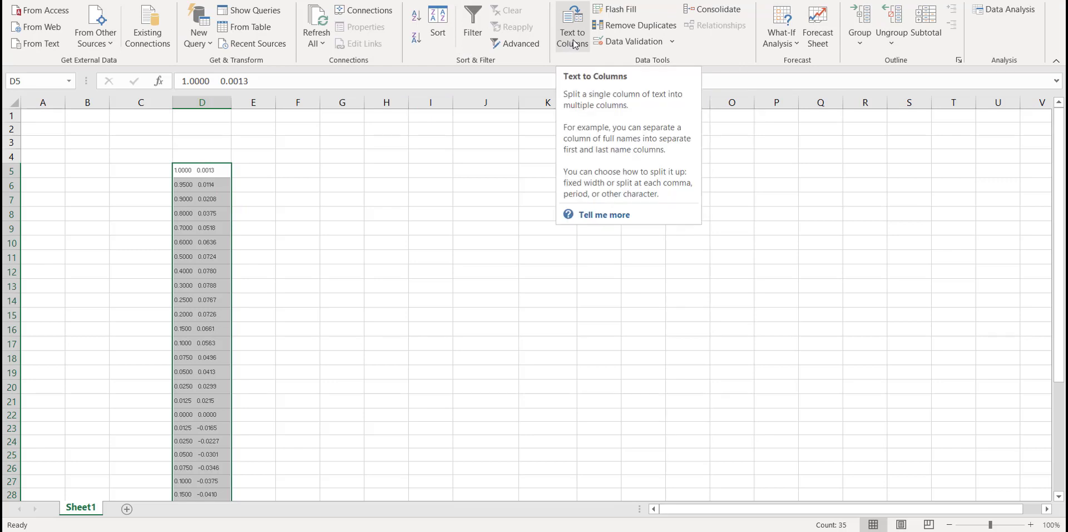
click(570, 46)
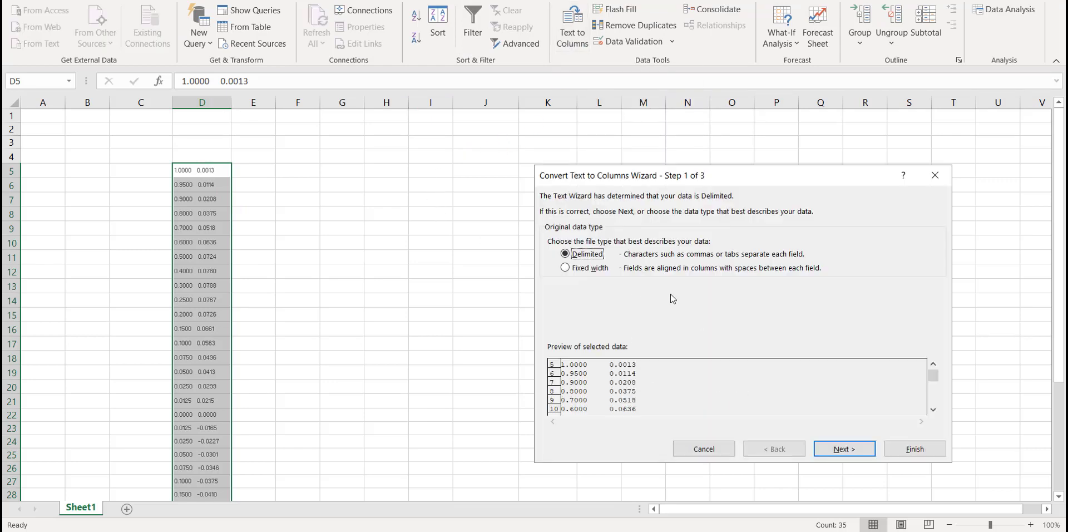
click(841, 448)
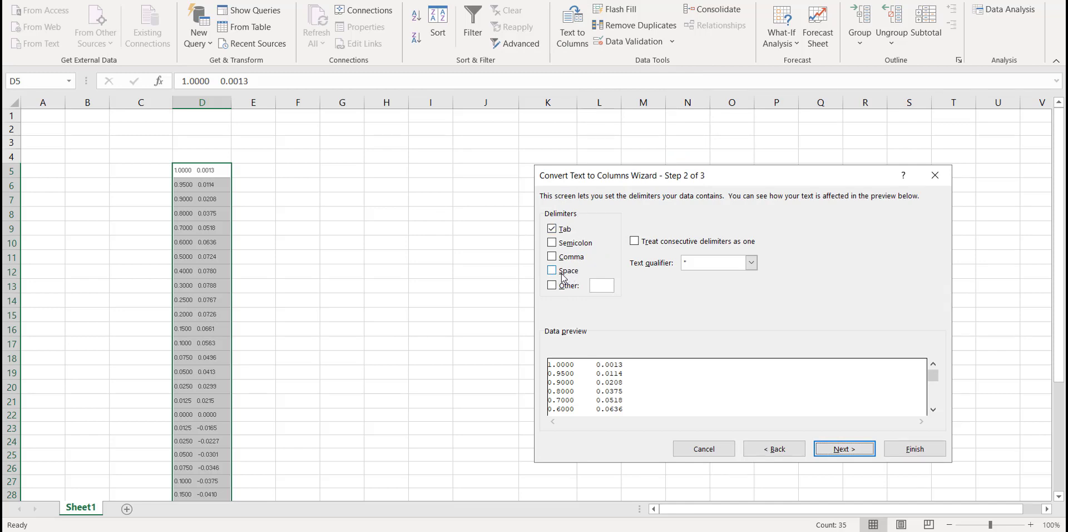
click(552, 271)
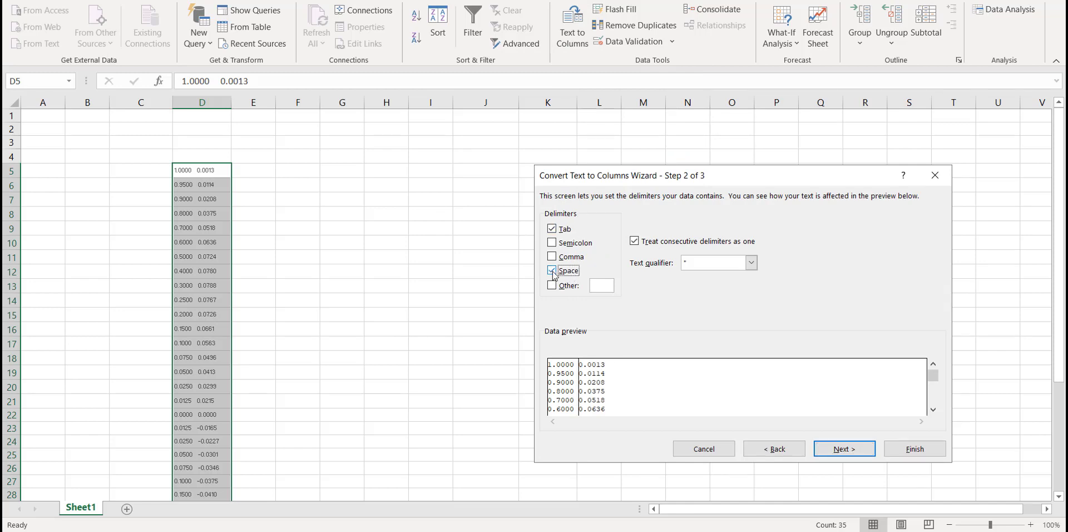
click(842, 449)
click(914, 449)
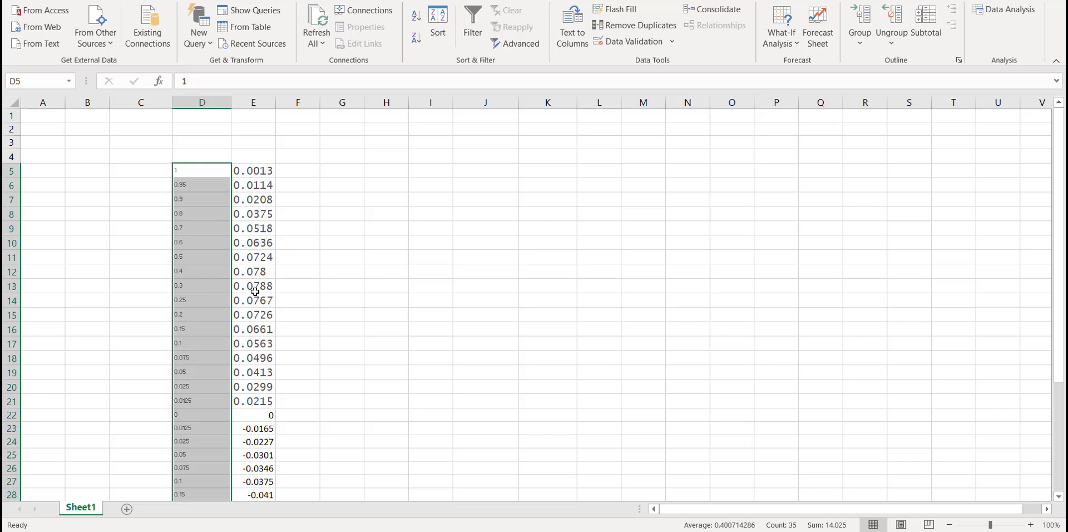
Step: Inspect the split data and locate the leading-edge point in row 22 (D22, E22)
click(332, 183)
scroll(300, 223, down, 2)
scroll(248, 194, up, 2)
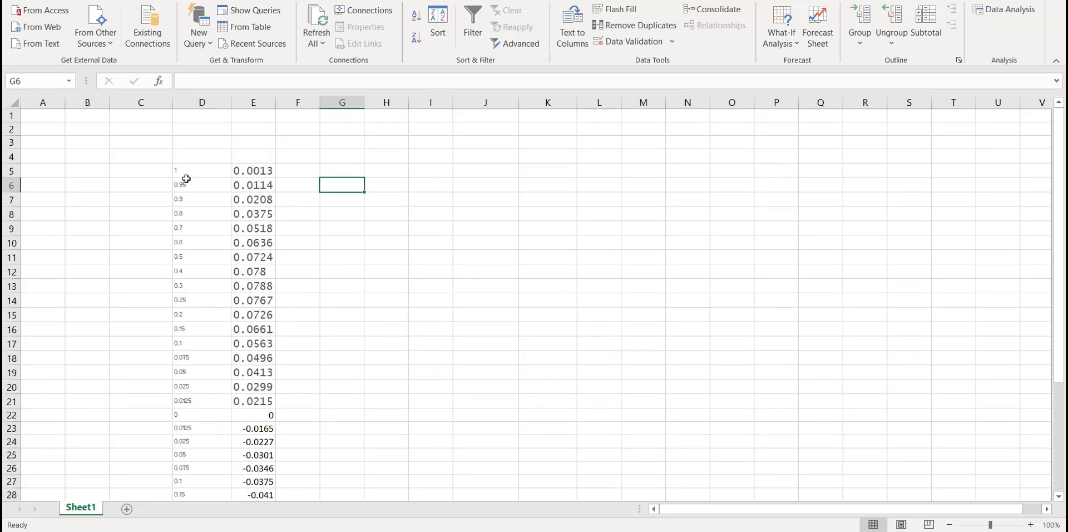
drag(183, 174, 273, 356)
click(469, 305)
scroll(434, 303, down, 4)
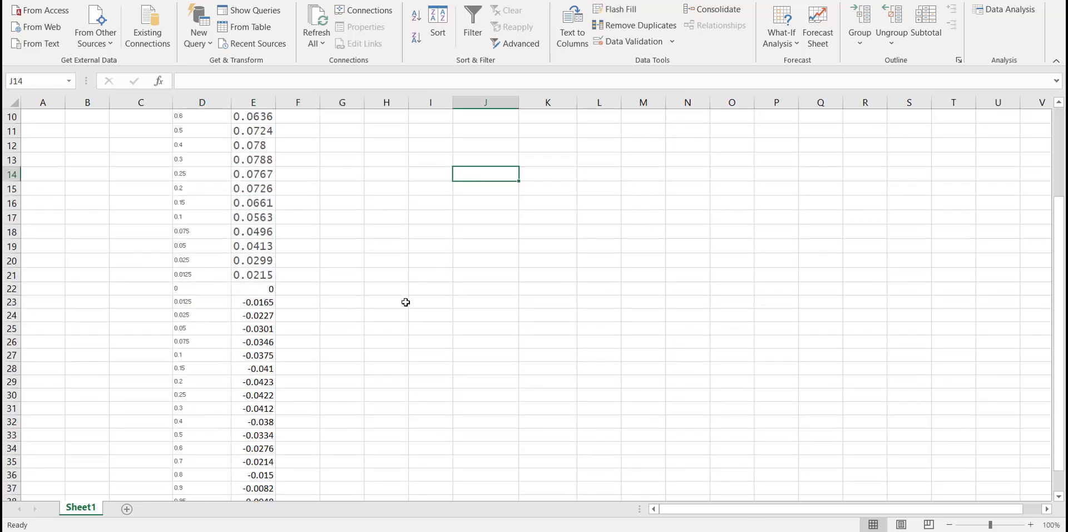
scroll(300, 266, up, 4)
scroll(247, 269, down, 1)
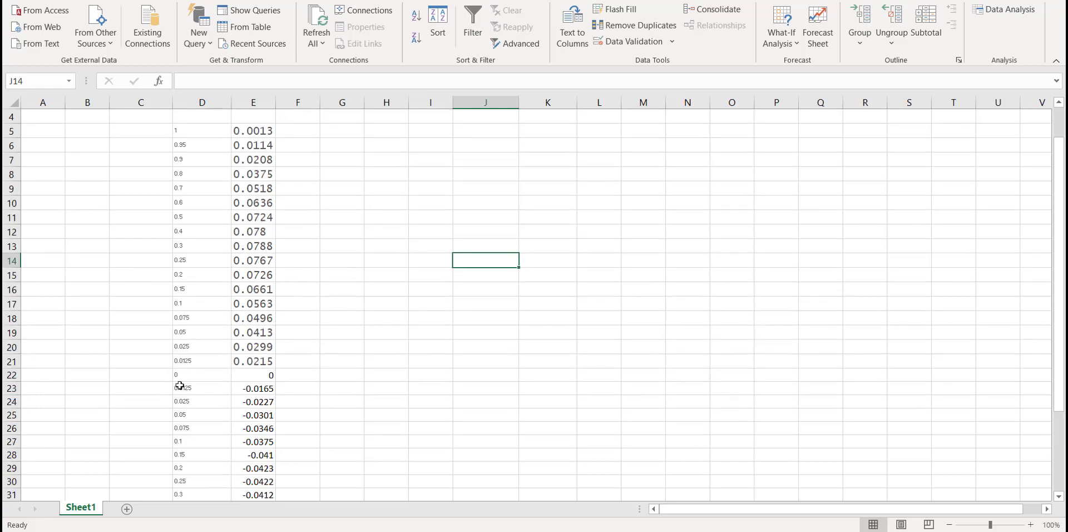
click(197, 373)
click(272, 373)
scroll(391, 346, down, 1)
scroll(391, 346, down, 3)
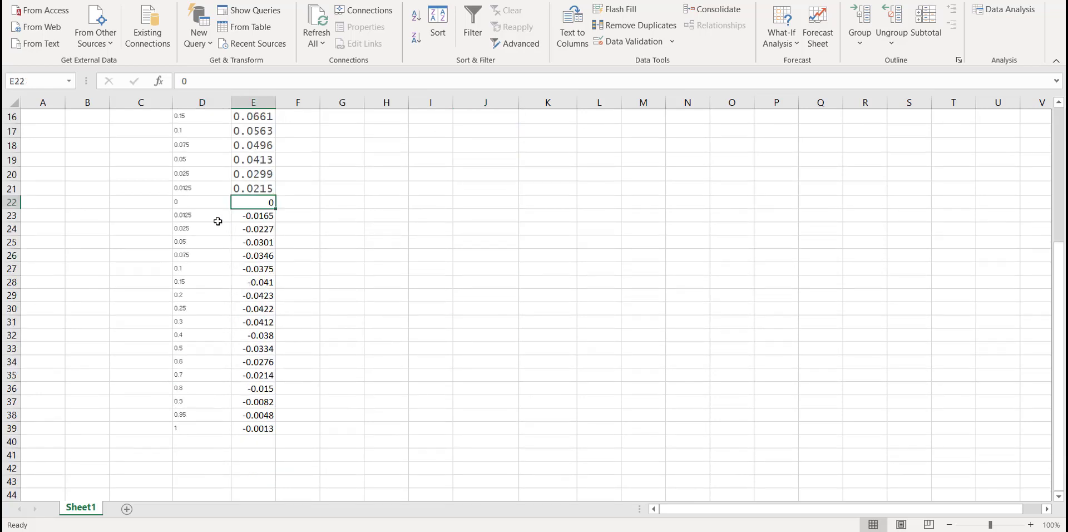
Step: Move the lower-surface points D23:E39 to K5:L21
click(191, 216)
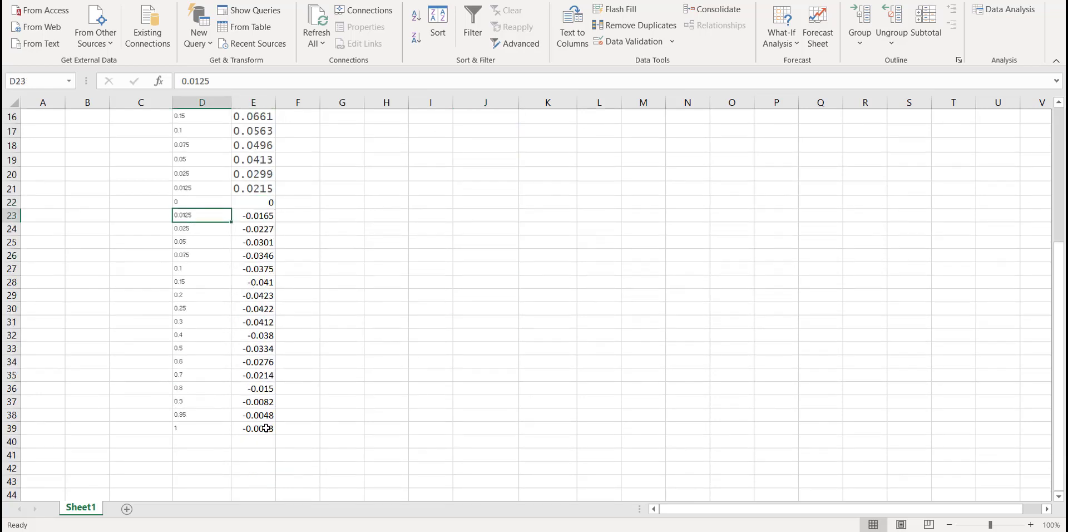
shift+click(263, 429)
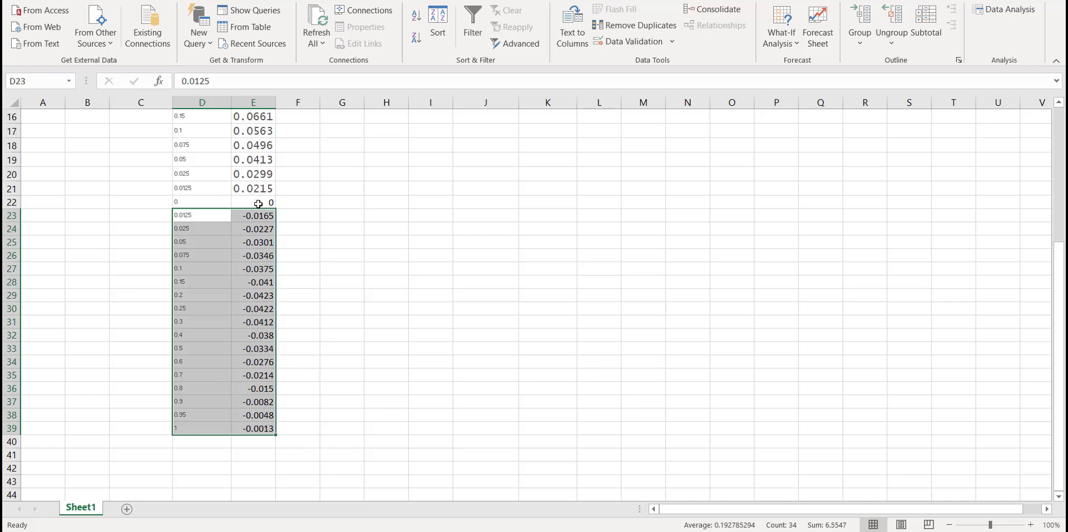
key(ctrl+c)
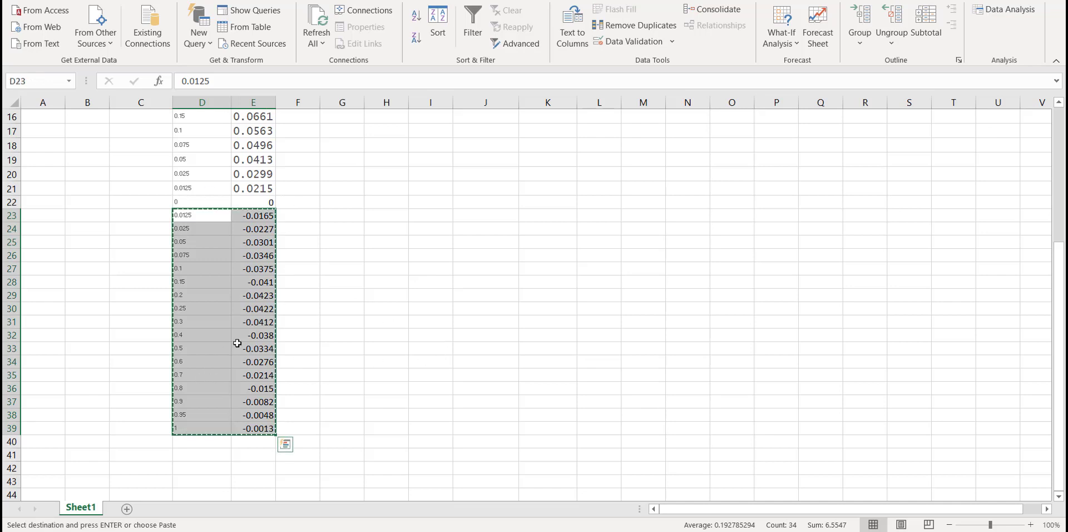
scroll(390, 322, up, 2)
scroll(390, 323, up, 3)
click(551, 171)
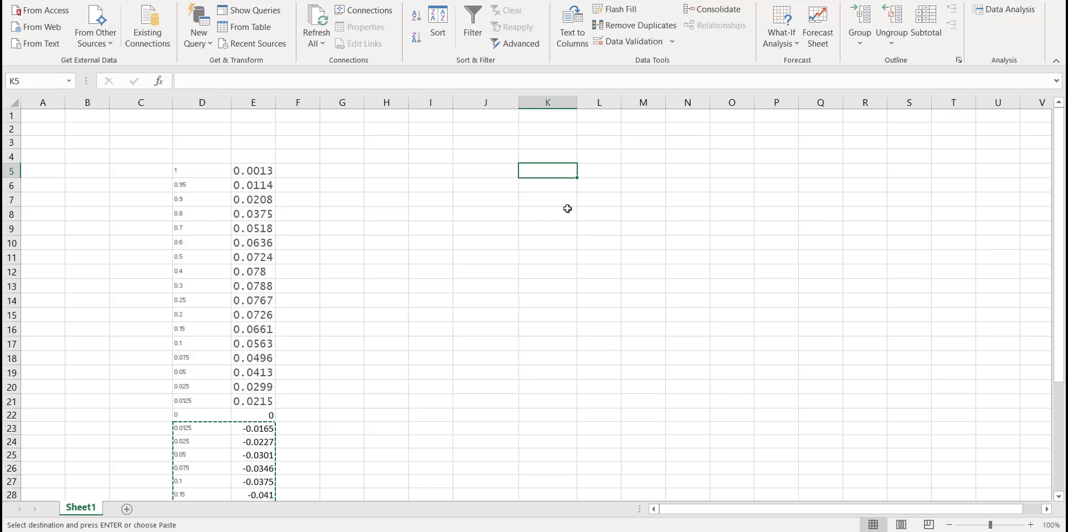
key(ctrl+v)
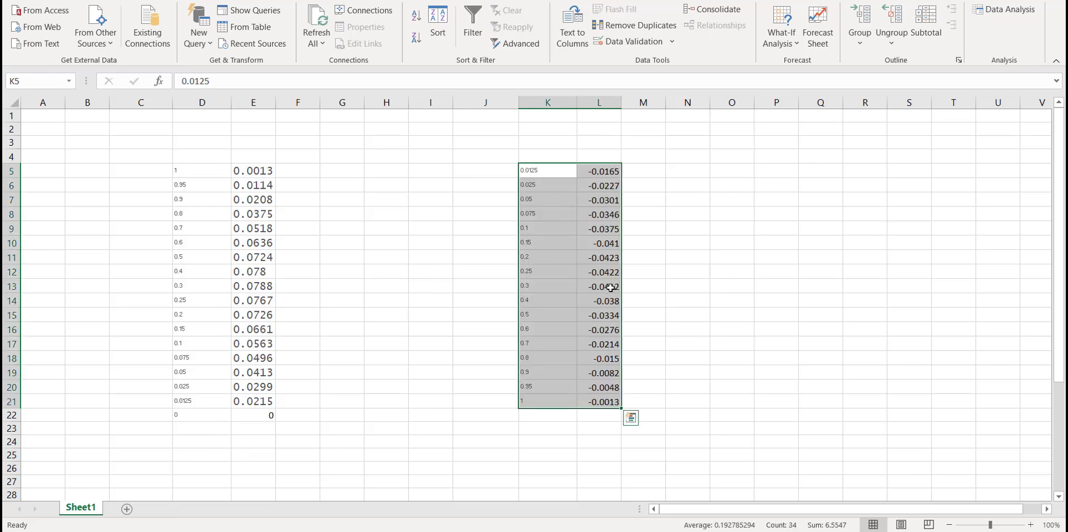
click(643, 271)
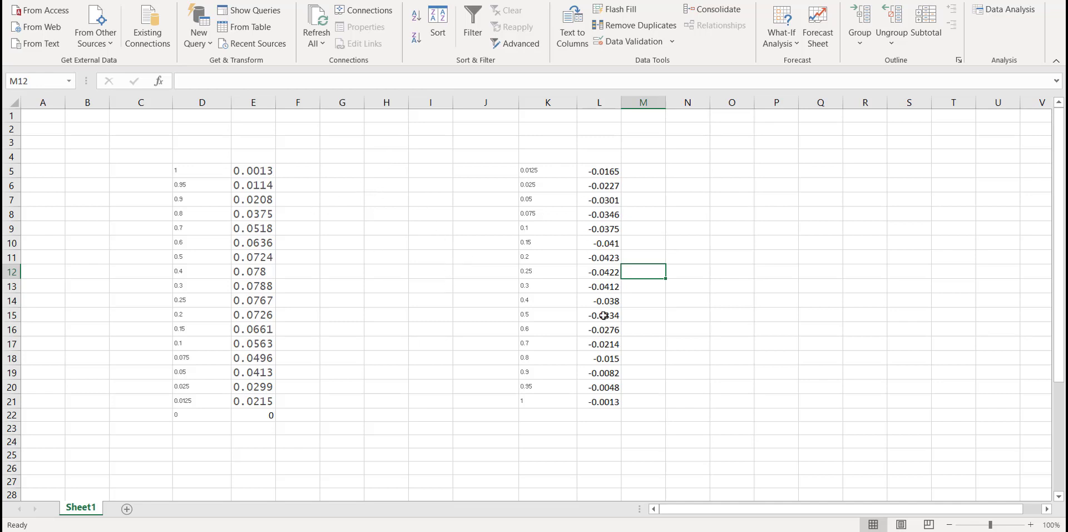
Step: Return to the browser and scroll up to the NACA 2412 title and profile plot
key(alt+Tab)
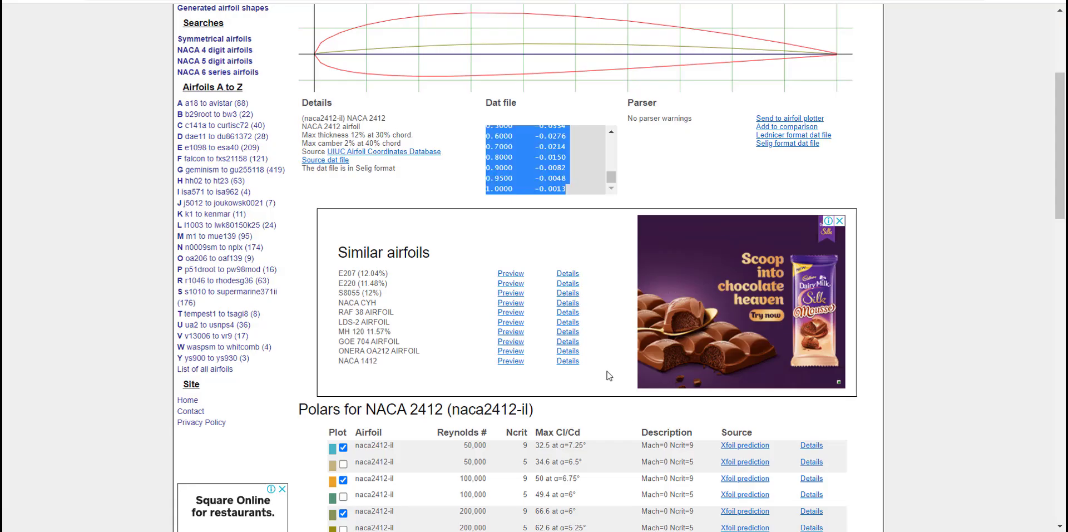
scroll(647, 145, up, 4)
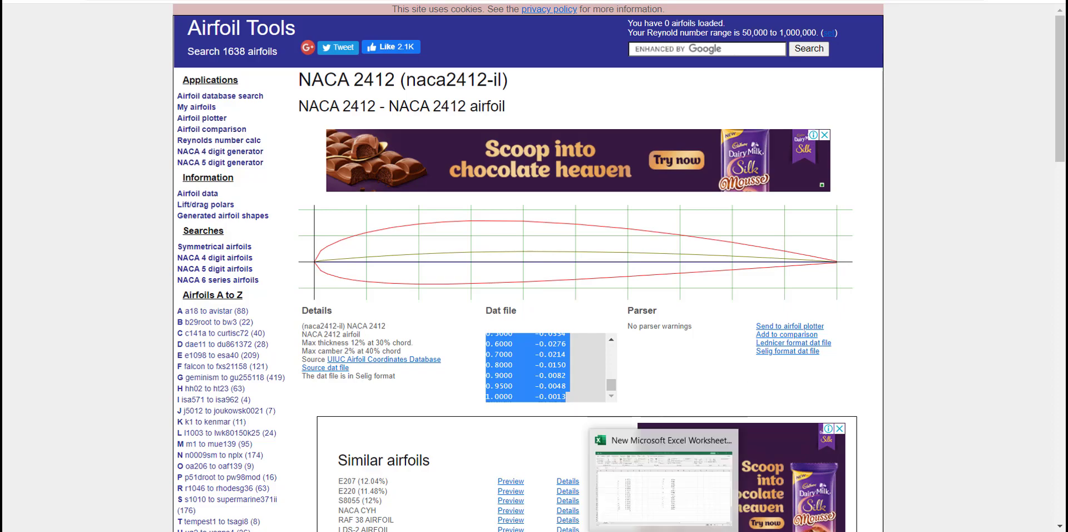
Step: Back in Excel, label D4 as x and E4 as y
click(658, 526)
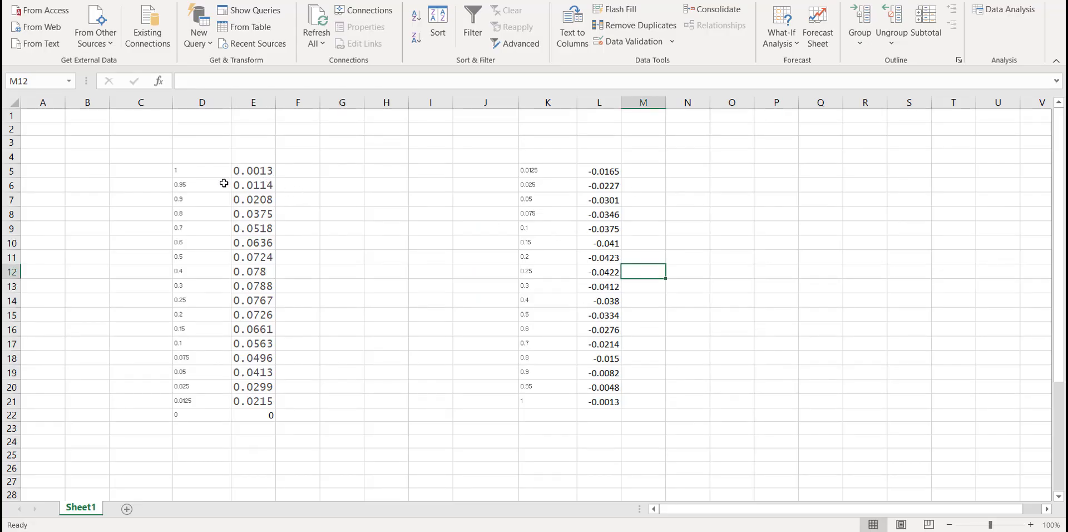
click(201, 156)
text(x)
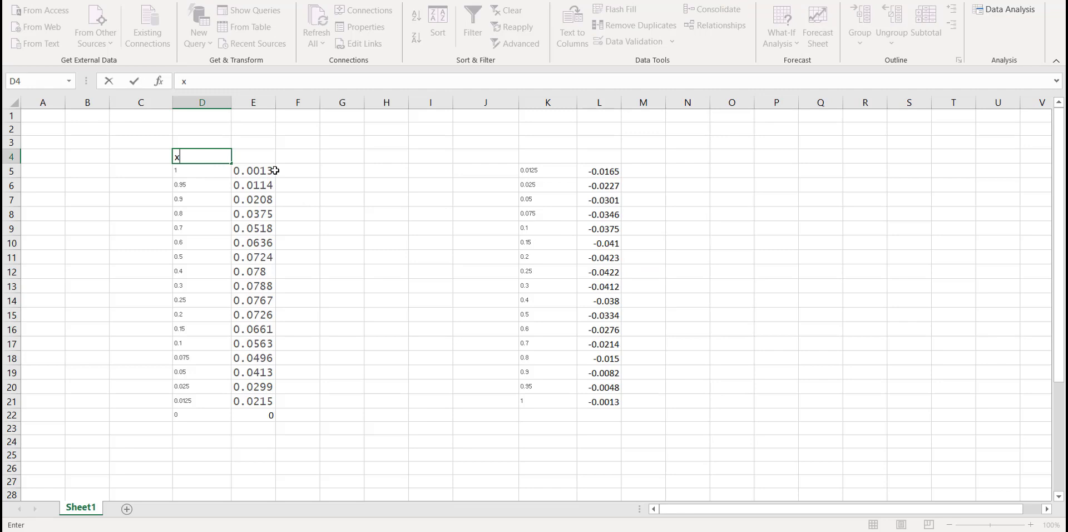
click(258, 158)
text(y)
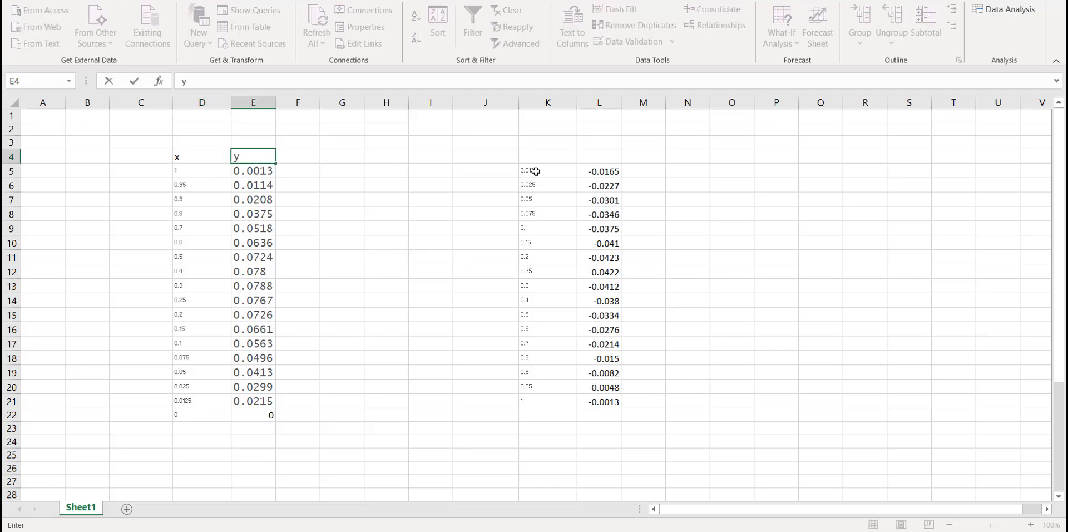
click(307, 175)
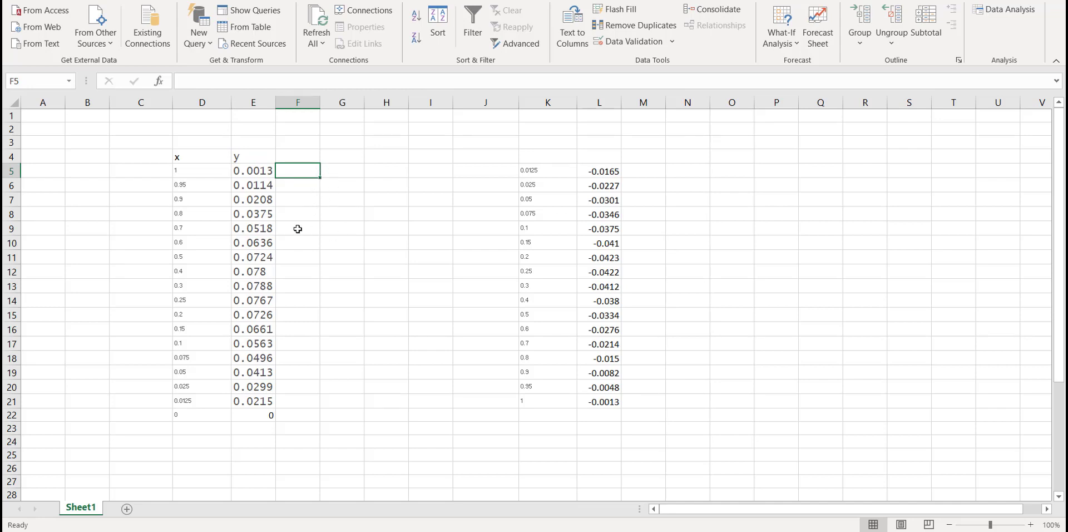
Step: Enter 0 in F5 and fill it down through F22
click(311, 212)
click(304, 176)
text(0)
click(345, 271)
click(310, 174)
double_click(320, 179)
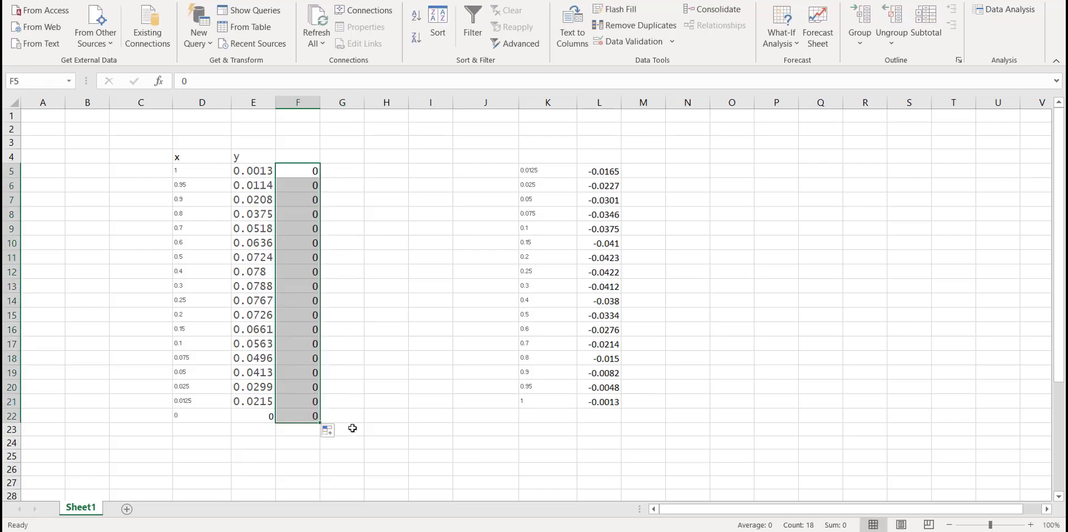
click(351, 424)
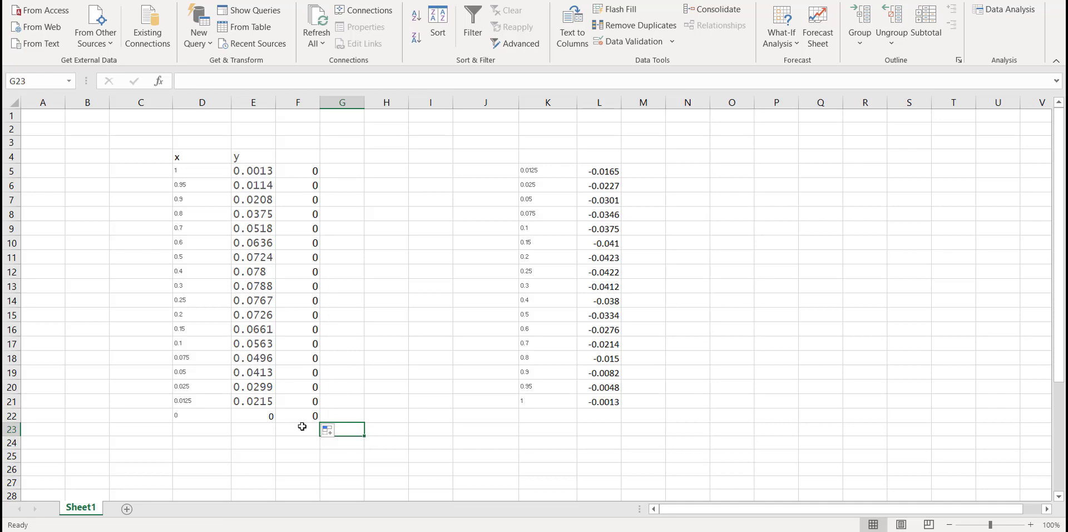
Step: Enter 0 in M5 and compare both coordinate blocks against the NACA 2412 page
click(643, 172)
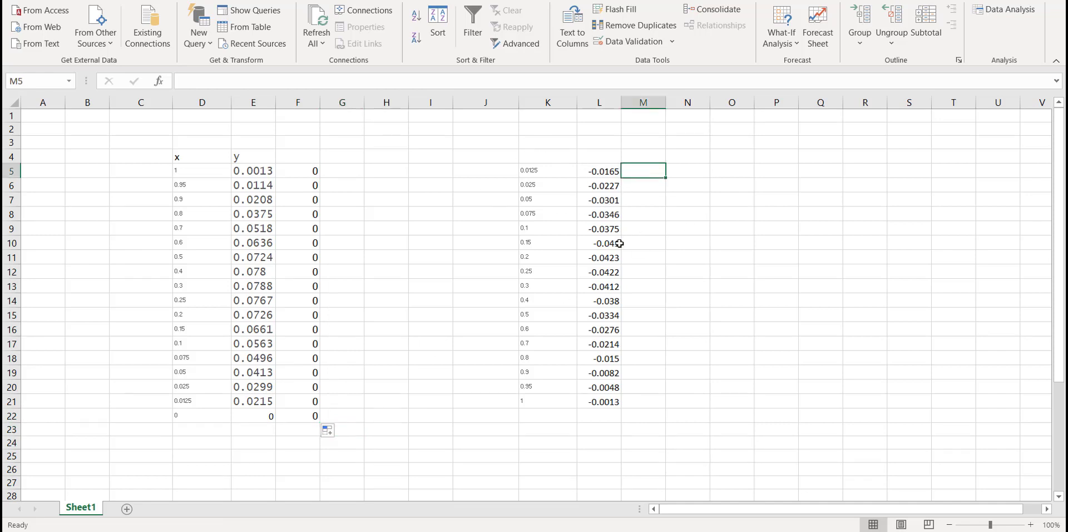
text(0)
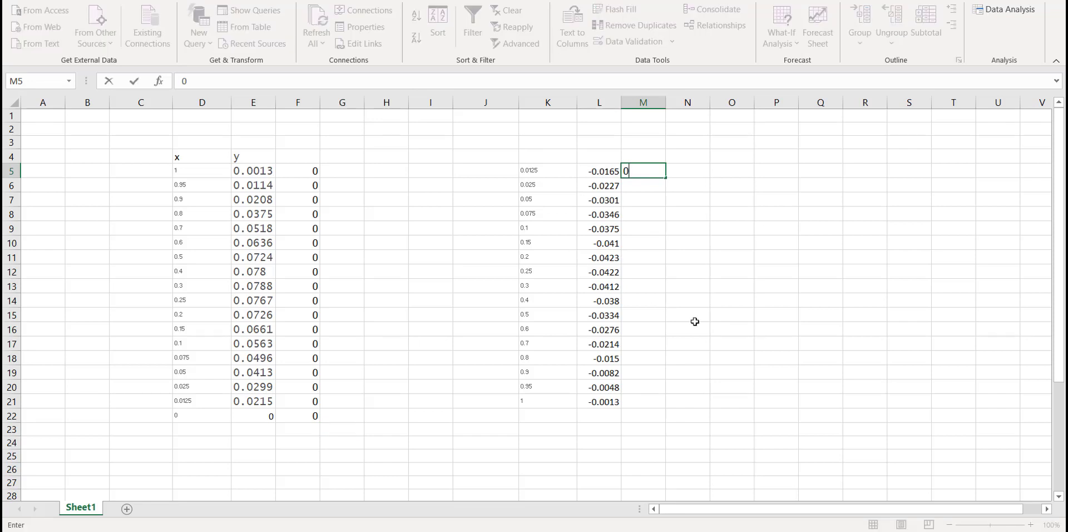
drag(690, 317, 690, 330)
drag(181, 172, 306, 417)
key(alt+Tab)
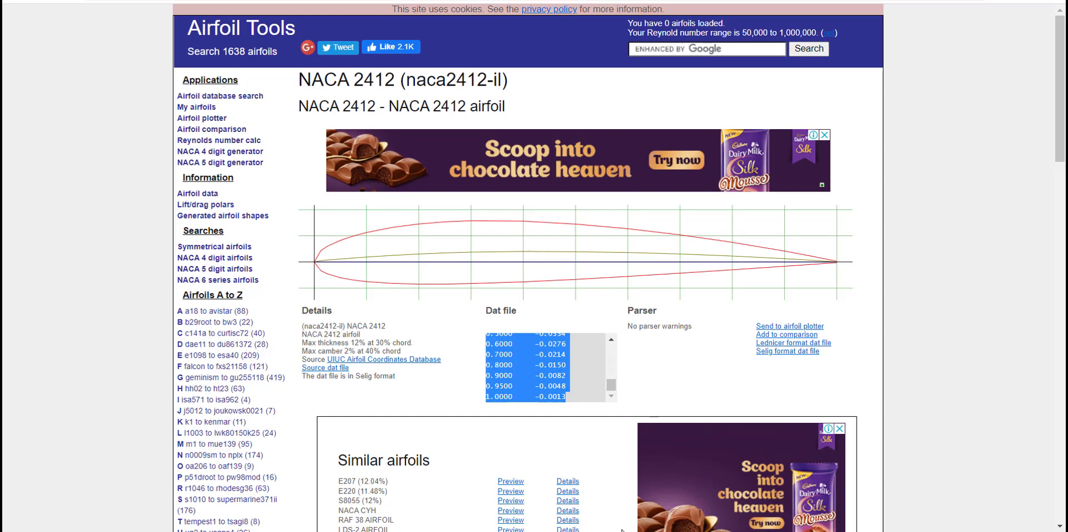
key(alt+Tab)
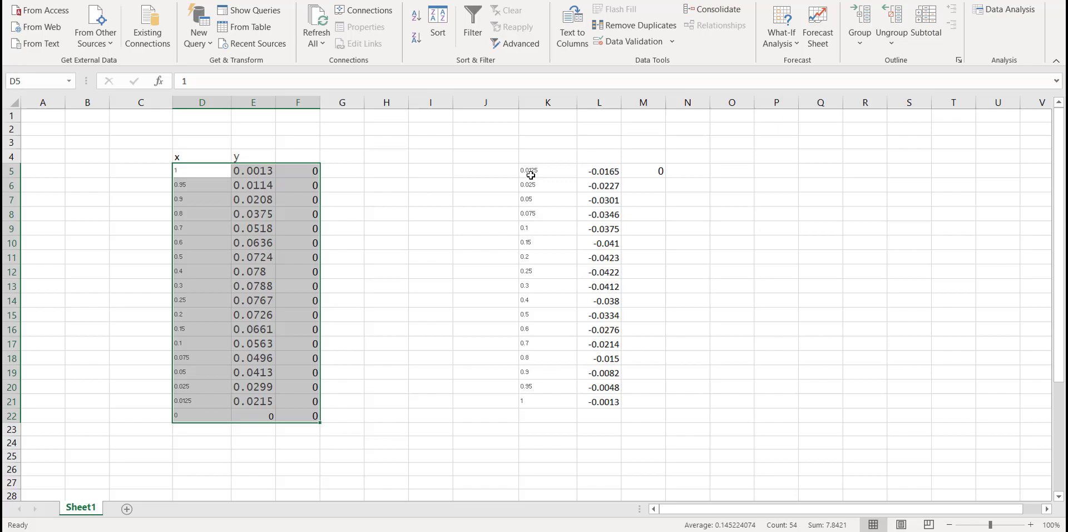
drag(531, 176, 649, 399)
key(alt+Tab)
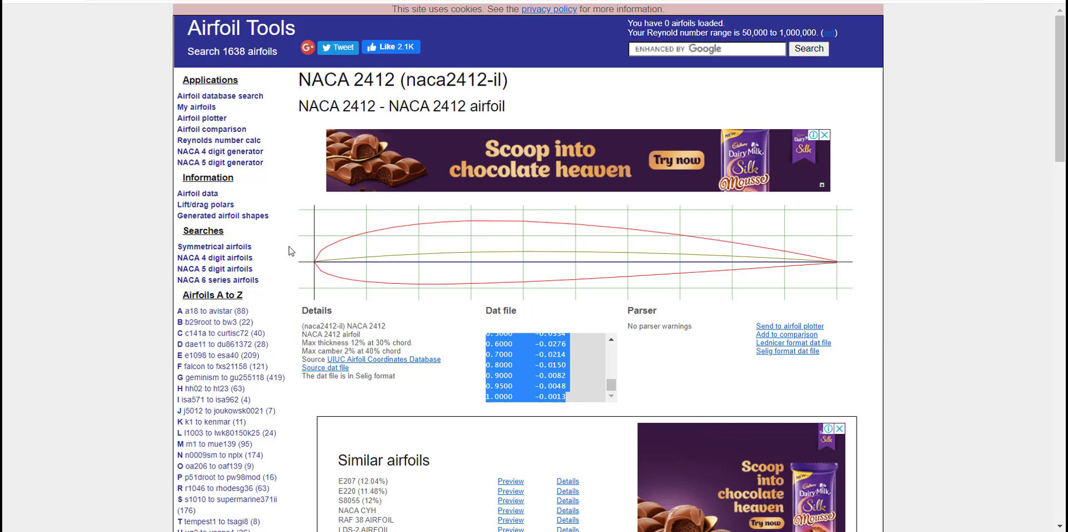
key(alt+Tab)
click(436, 242)
Step: Head column F with z and fill 0 down M5:M21
click(302, 158)
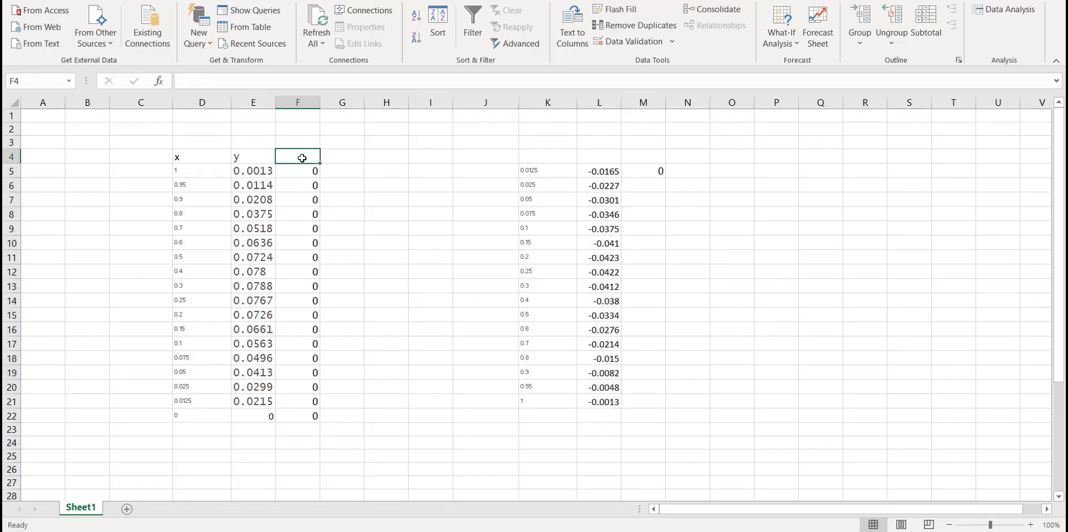
text(z)
click(648, 170)
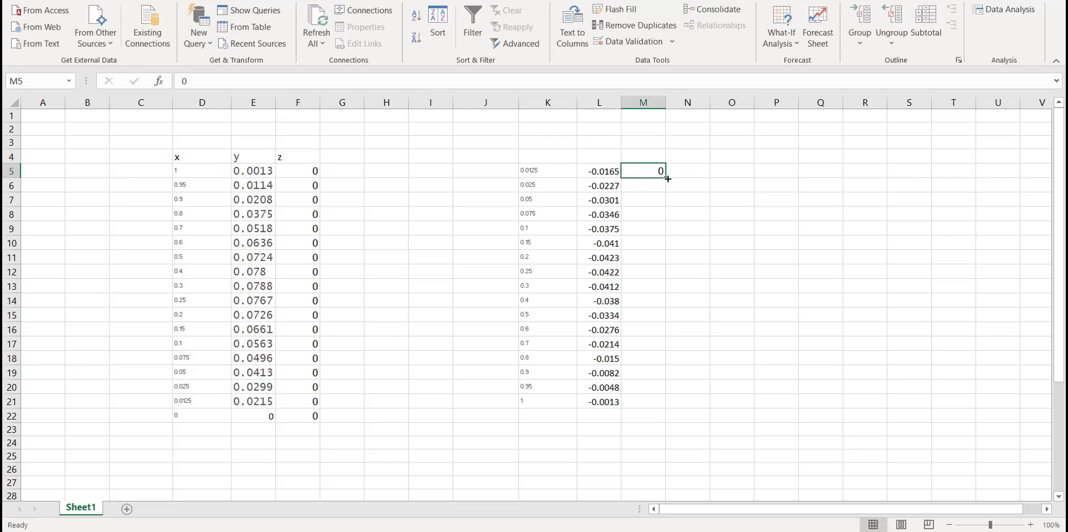
double_click(667, 178)
Step: Label the lower table's headers K4:M4 as x, y and z
double_click(548, 156)
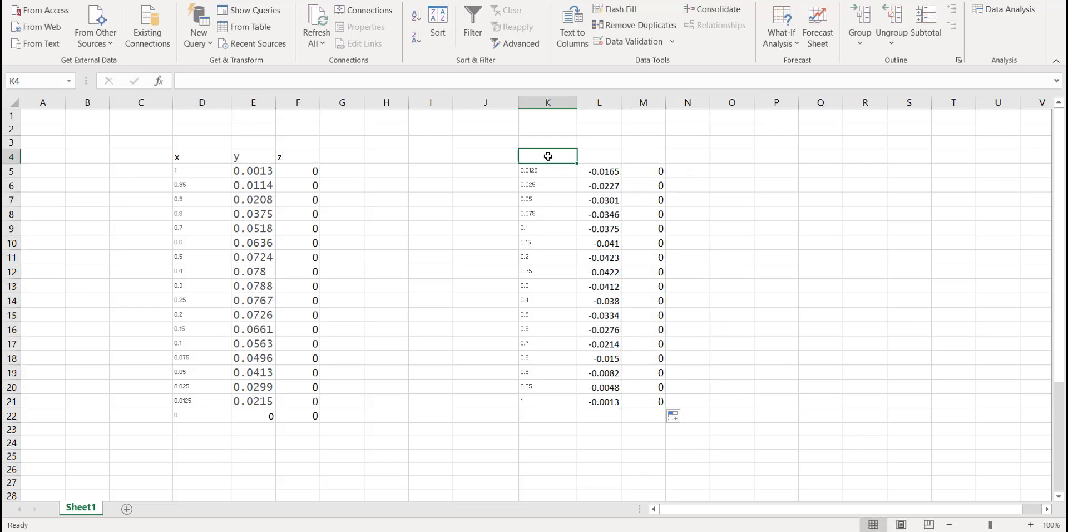
text(x)
click(612, 156)
text(y)
click(645, 155)
text(z)
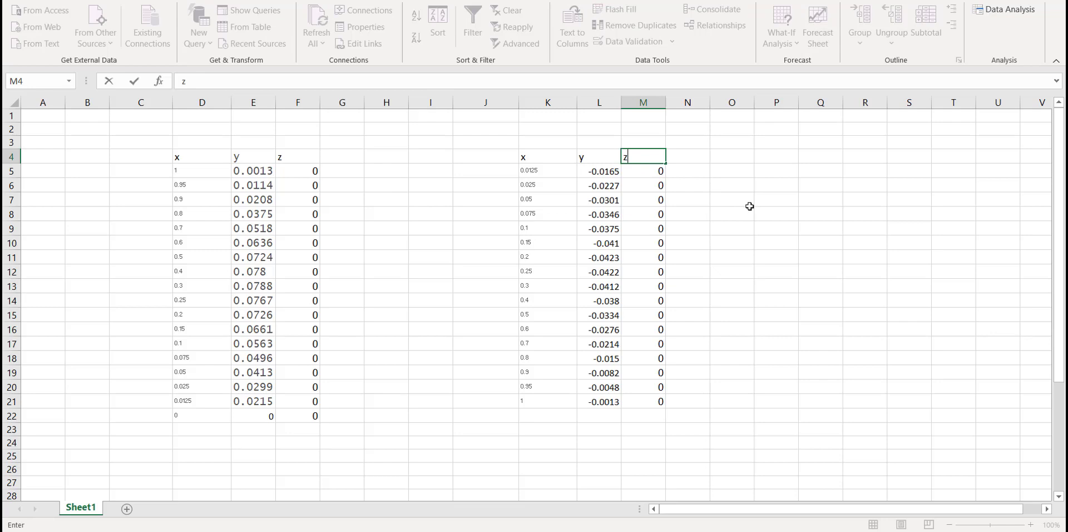
click(749, 206)
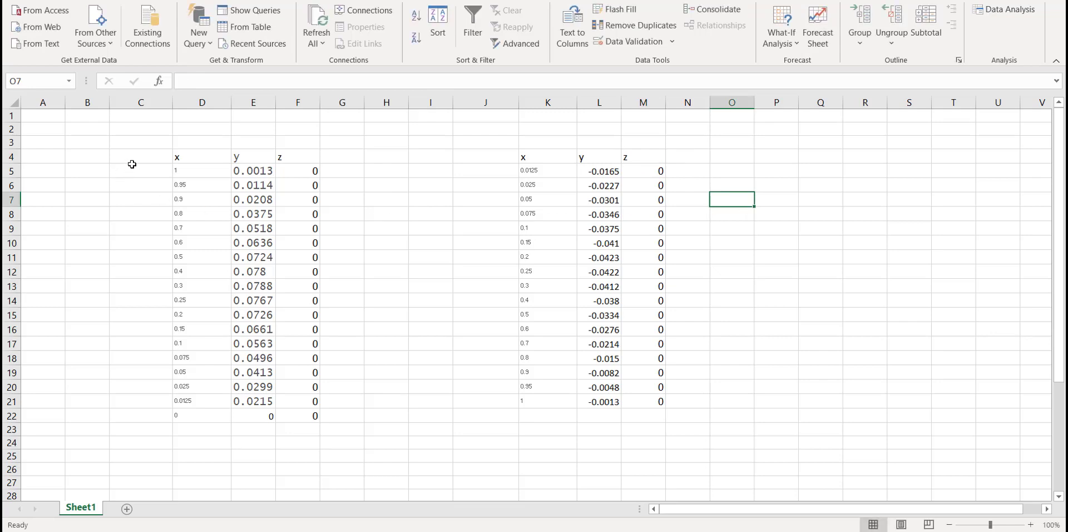
click(93, 172)
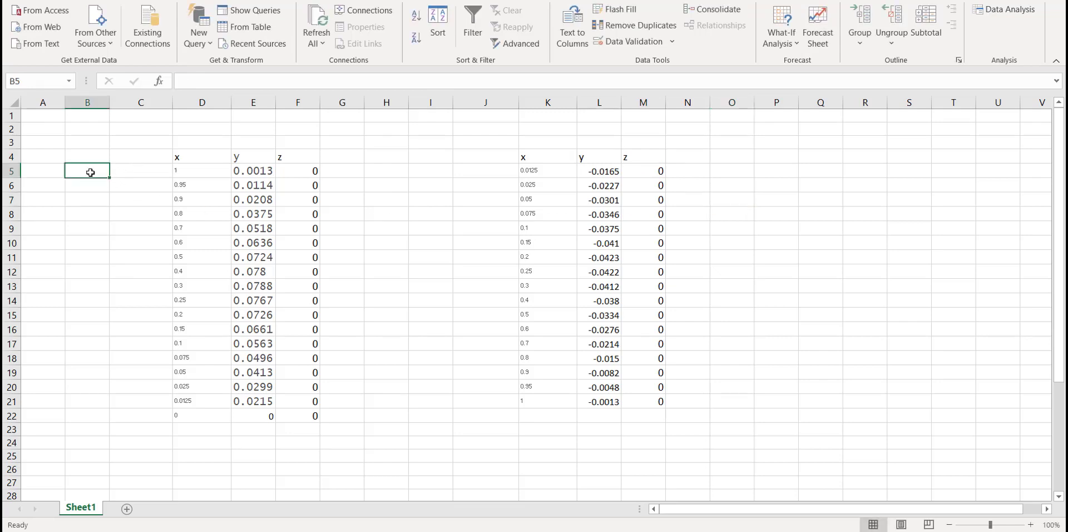
click(90, 155)
Step: Add headers group in B4 and points in C4
text(gro)
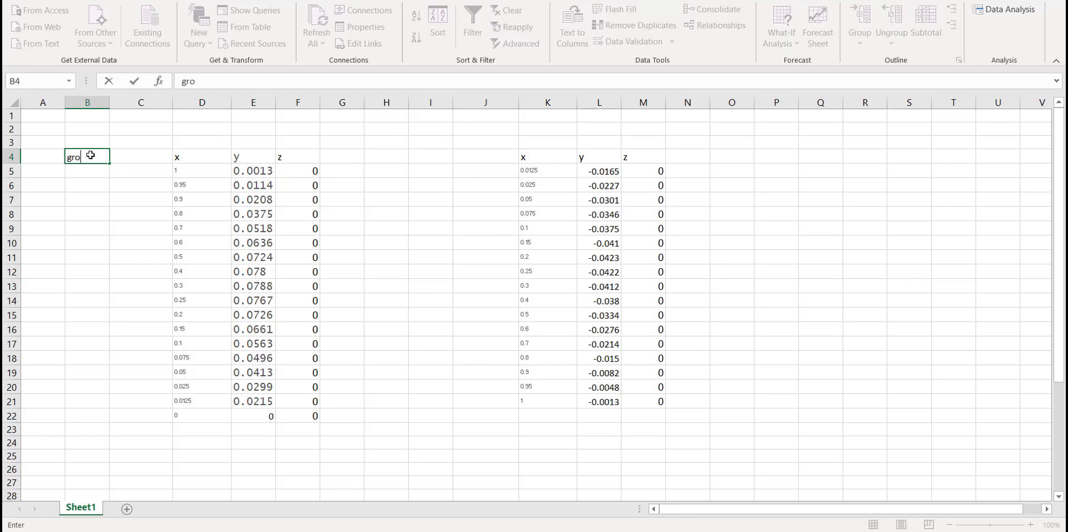
text(up)
click(124, 153)
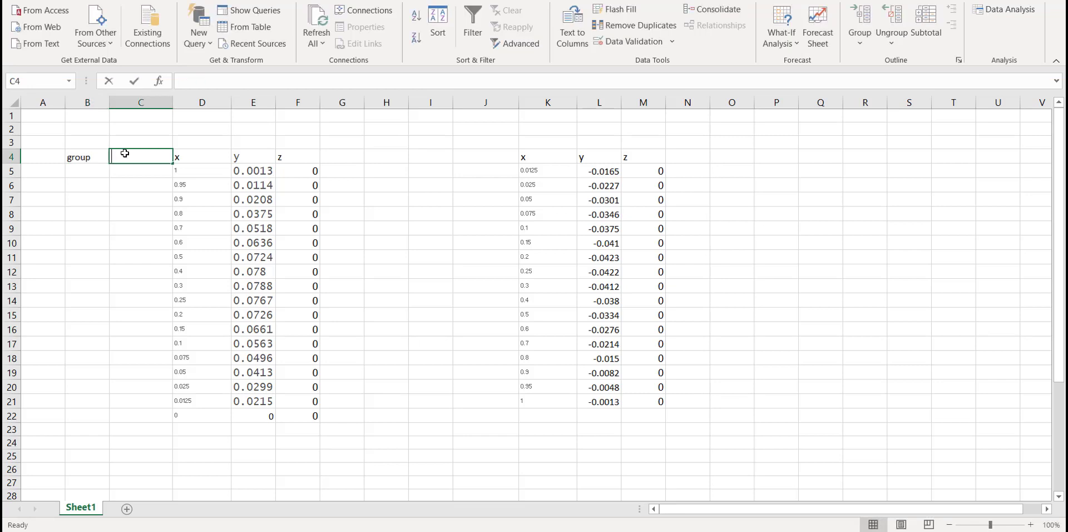
text(points)
click(93, 173)
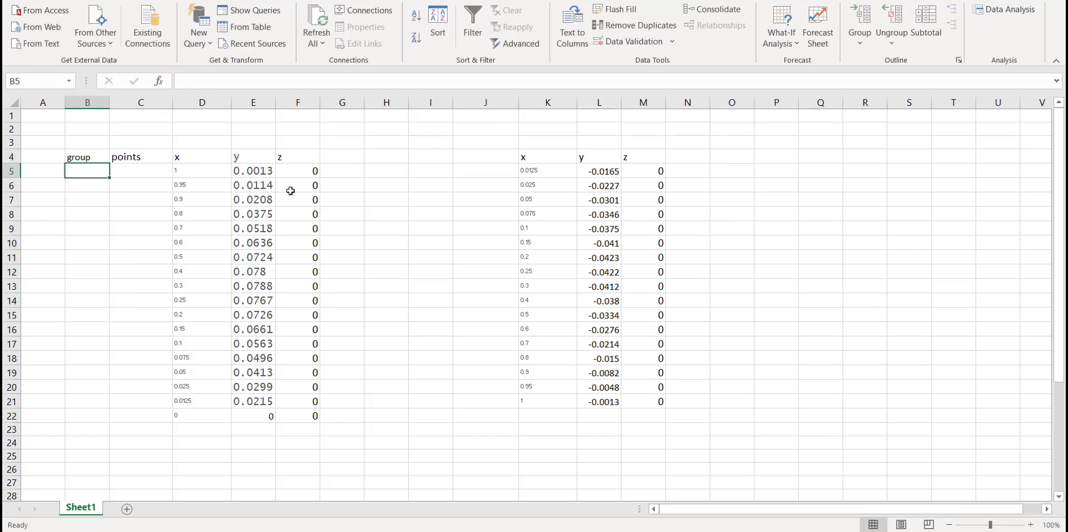
drag(191, 171, 308, 416)
Step: Fill the group column B5:B22 with 1
click(87, 159)
click(93, 176)
text(1)
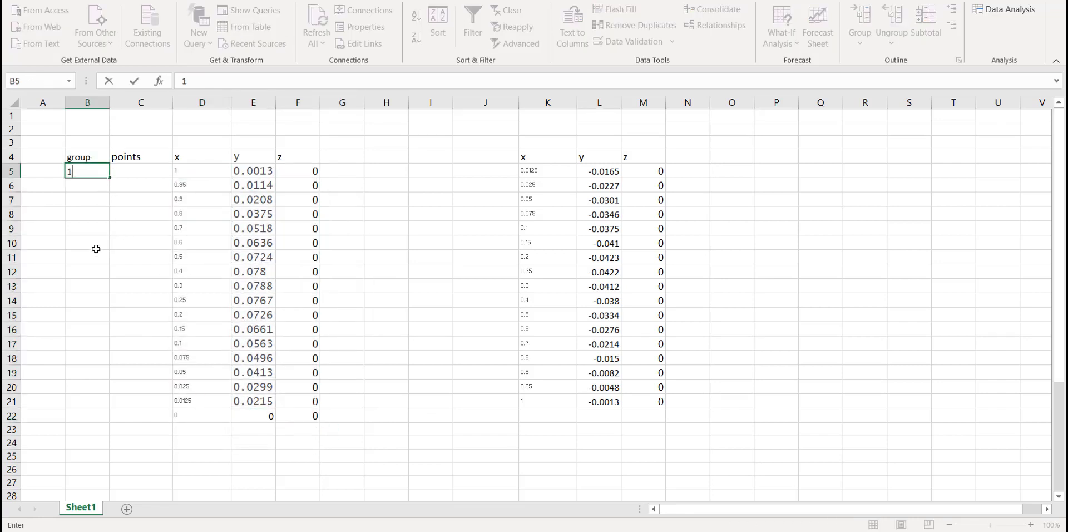
click(95, 248)
click(102, 174)
double_click(112, 177)
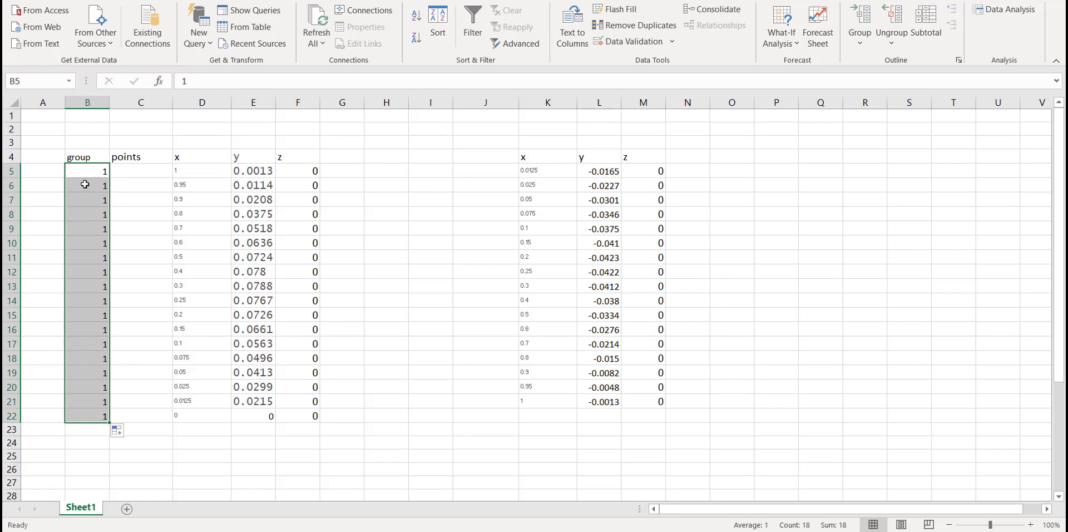
Step: Number the points 1 to 18 in C5:C22 using 1, 2 and a fill-down
click(122, 174)
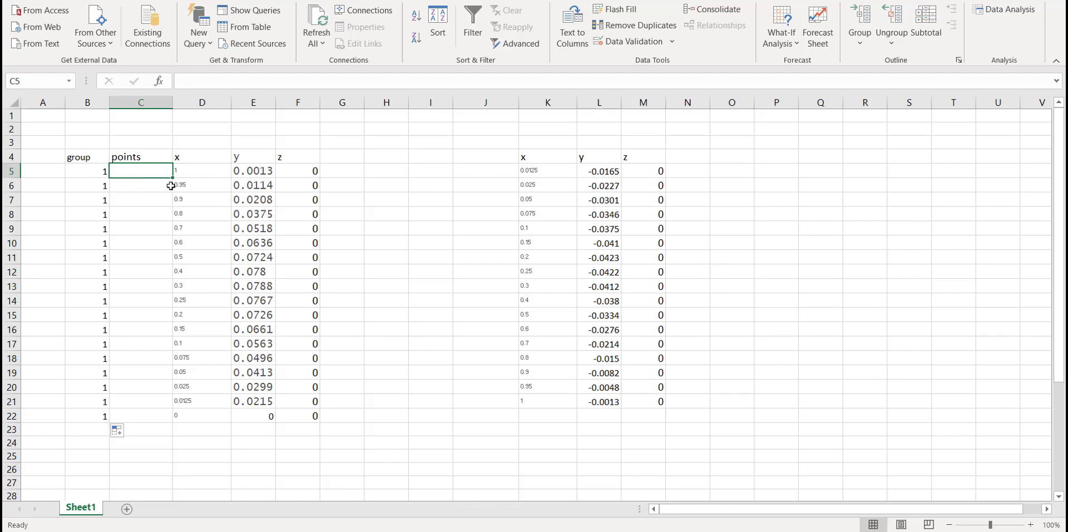
text(1)
key(Return)
text(2)
key(Return)
key(Return)
key(Return)
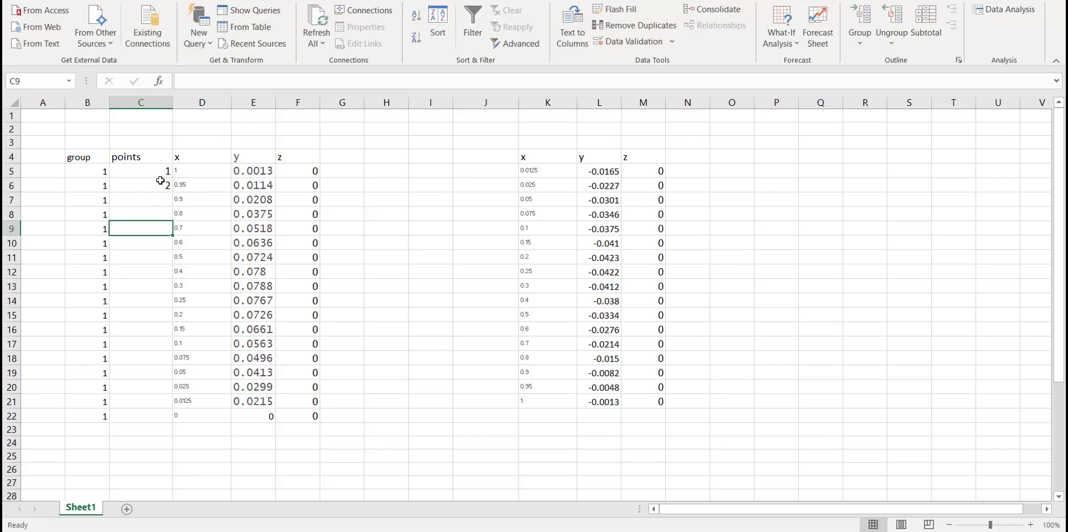
drag(159, 173, 175, 422)
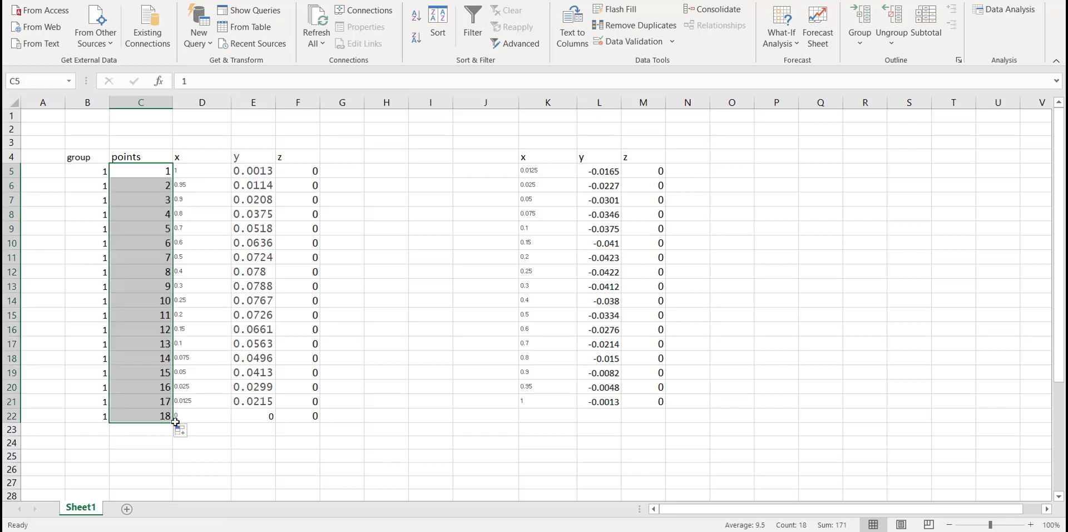
click(145, 439)
click(152, 417)
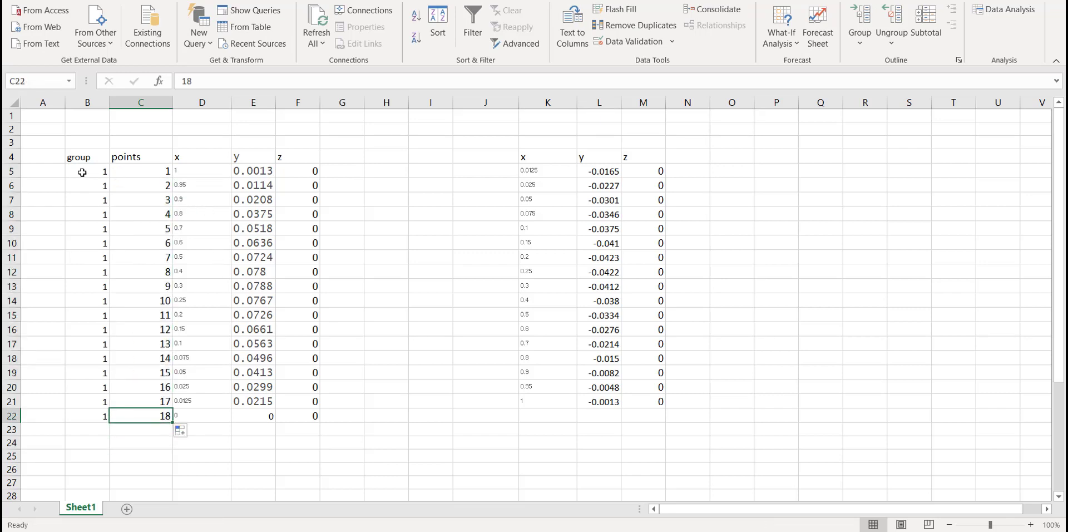
drag(82, 173, 308, 416)
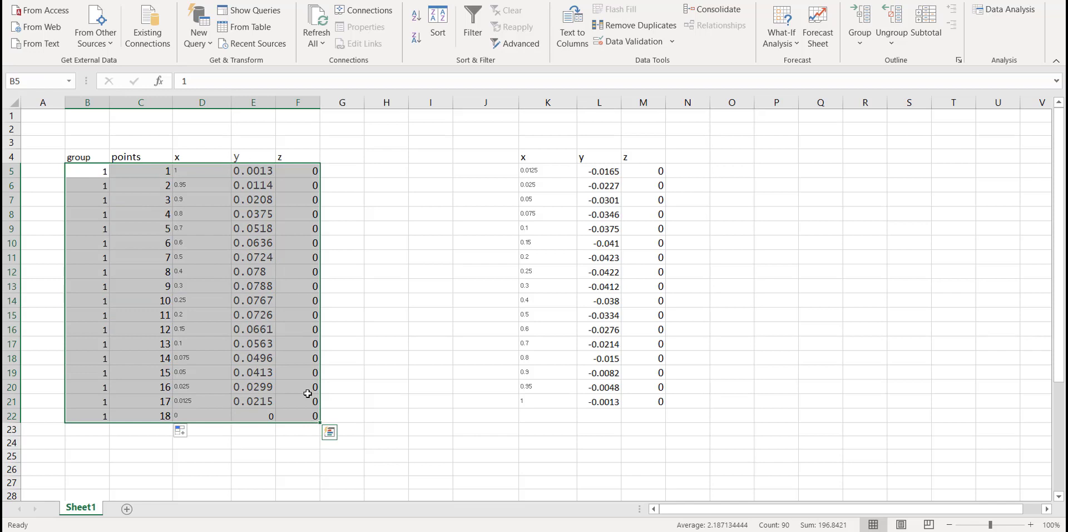
Step: Shift the lower-surface coordinate block down one row to rows 6–22
click(509, 171)
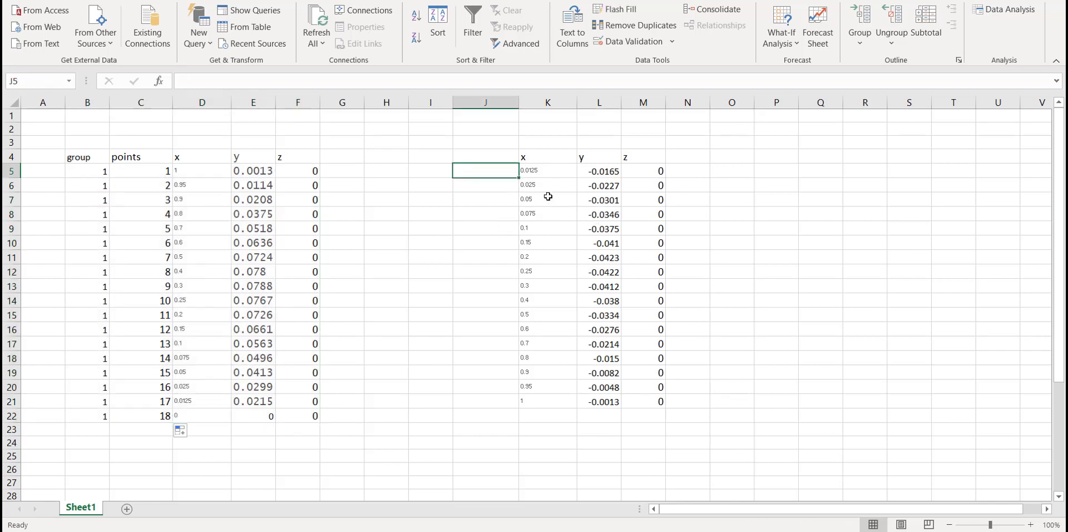
drag(534, 171, 657, 401)
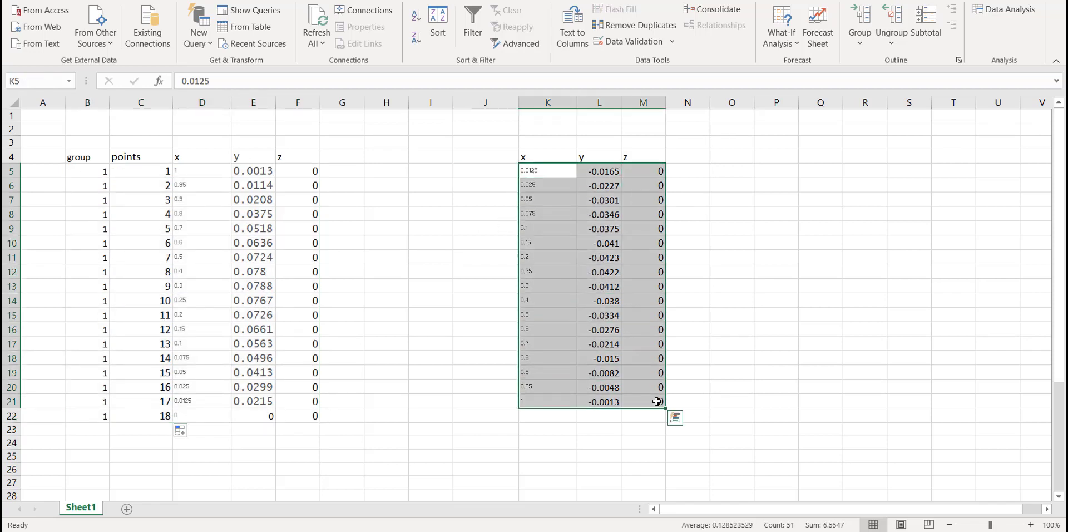
key(ctrl+c)
click(549, 186)
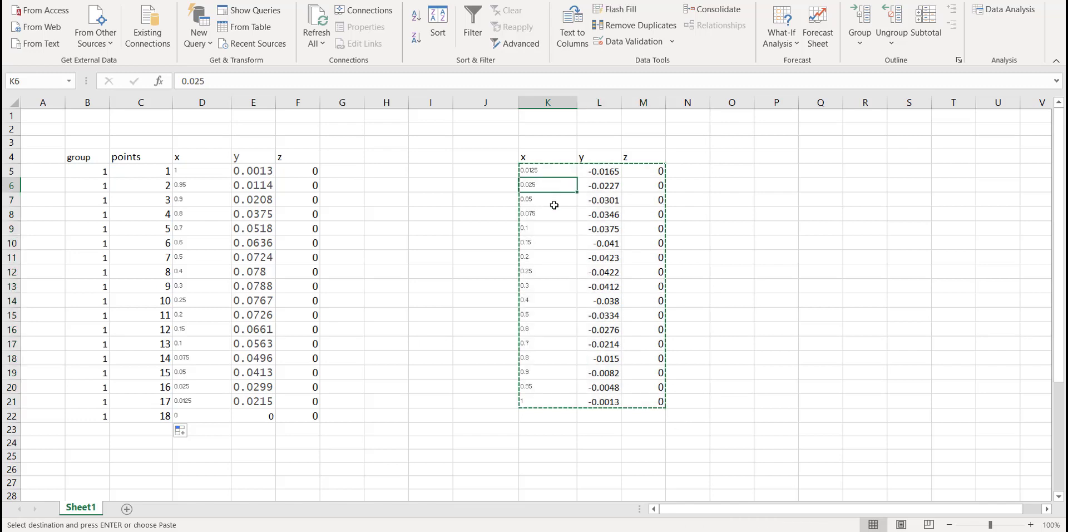
key(ctrl+v)
click(685, 272)
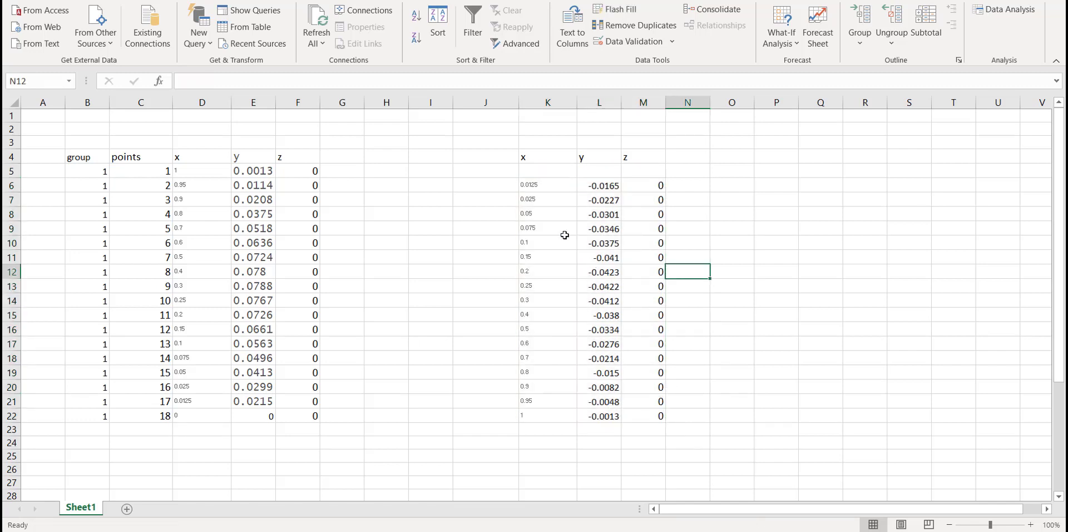
click(538, 188)
drag(670, 190, 675, 217)
click(534, 173)
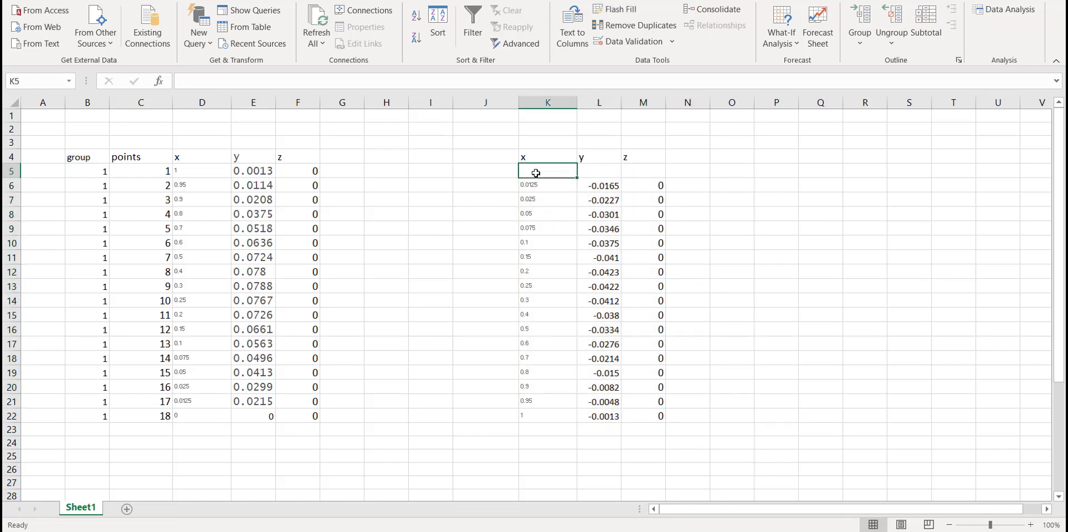
Step: Set the upper-curve values D5:F22 to font size 11
click(198, 418)
drag(195, 170, 310, 417)
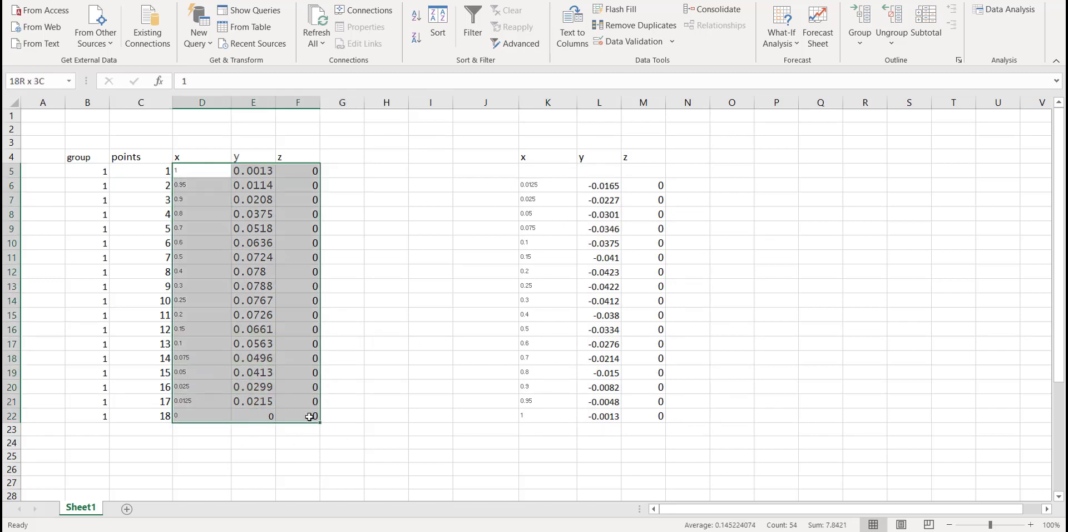
click(41, 0)
click(221, 16)
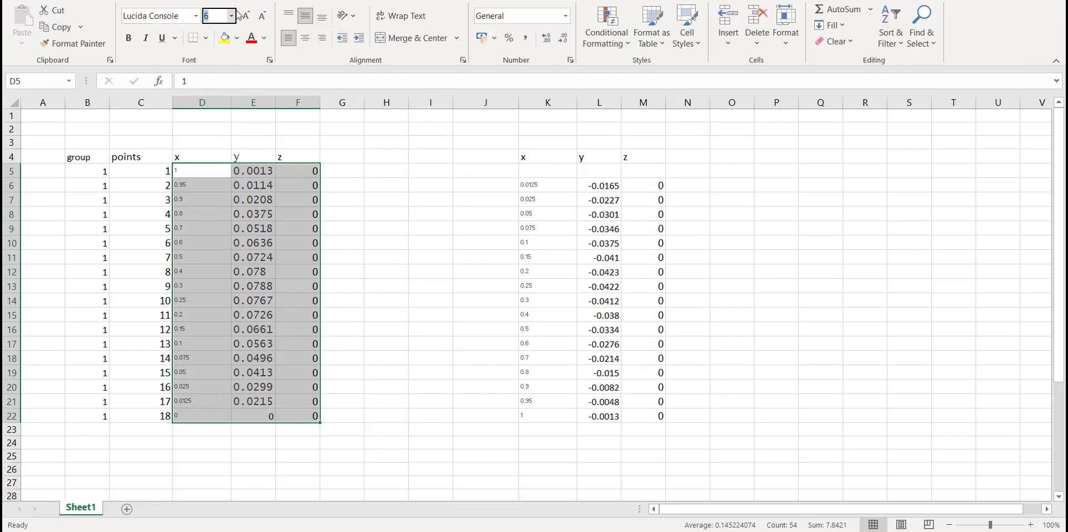
text(11)
key(Return)
click(267, 416)
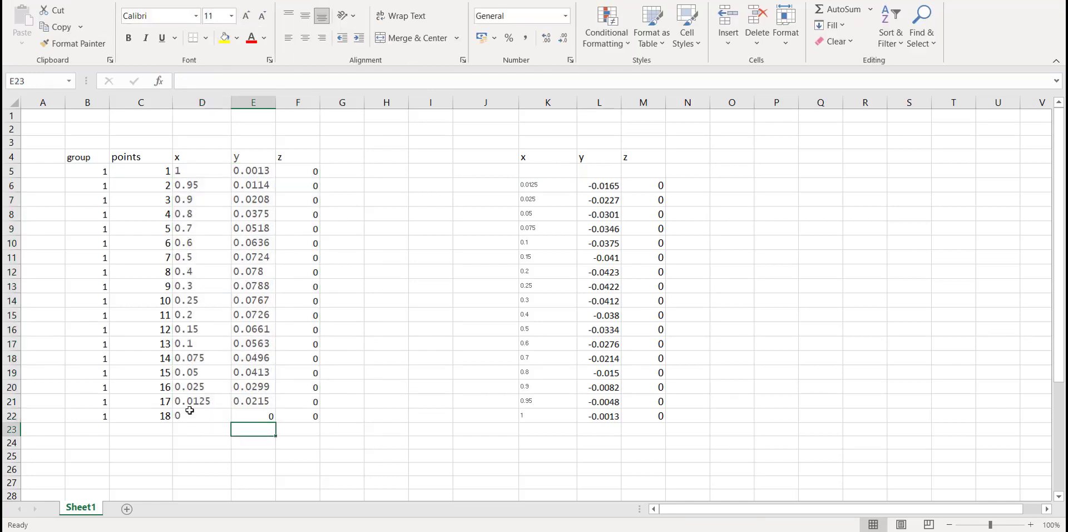
Step: Enter a 0, 0, 0 leading-edge point in K5, L5 and M5
click(544, 172)
click(599, 172)
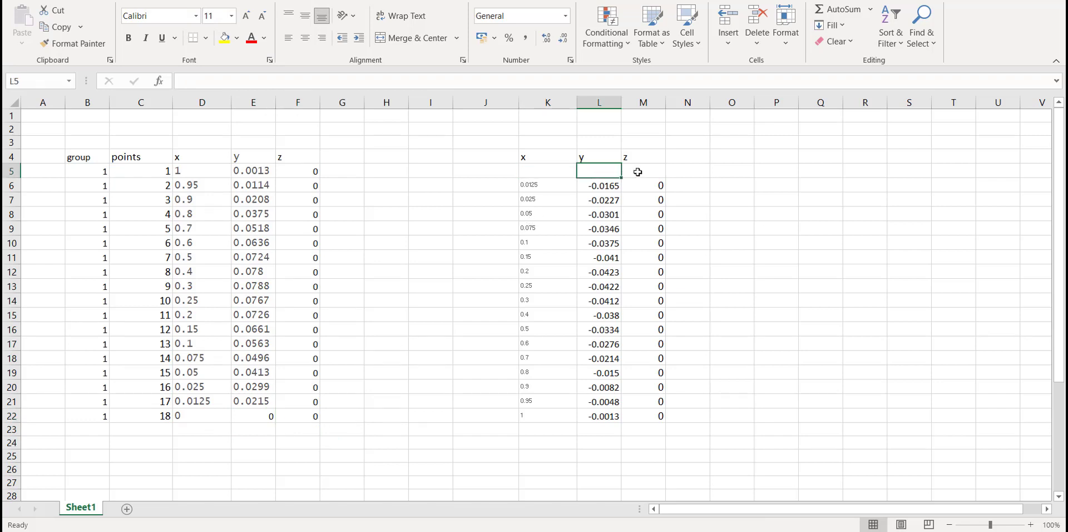
click(524, 173)
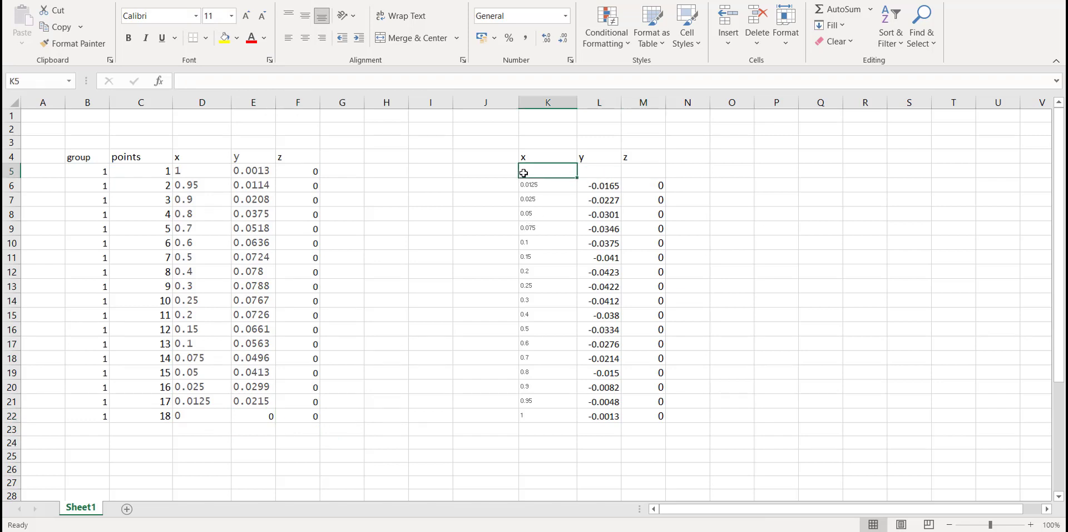
click(598, 172)
click(648, 172)
text(0)
click(599, 172)
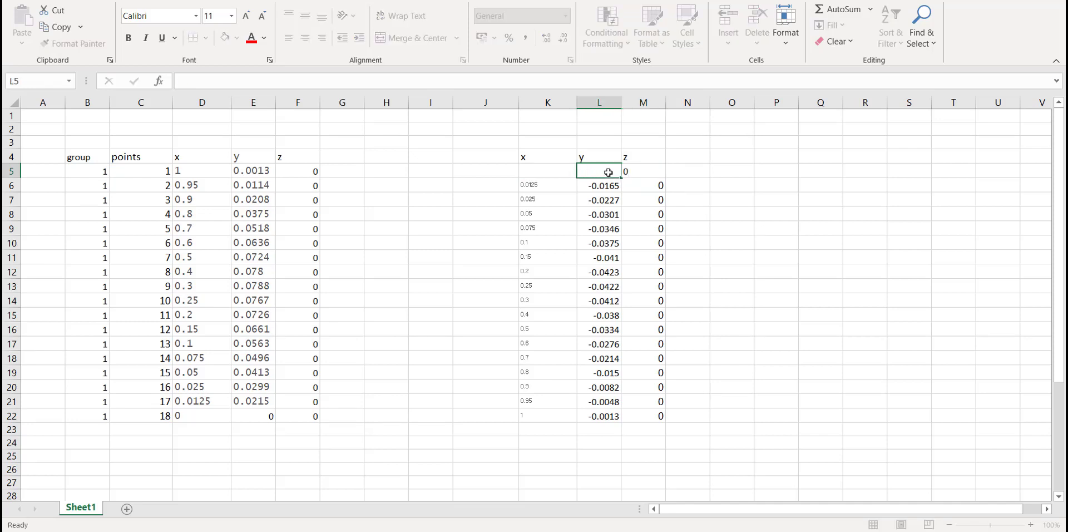
text(0)
click(548, 172)
text(0)
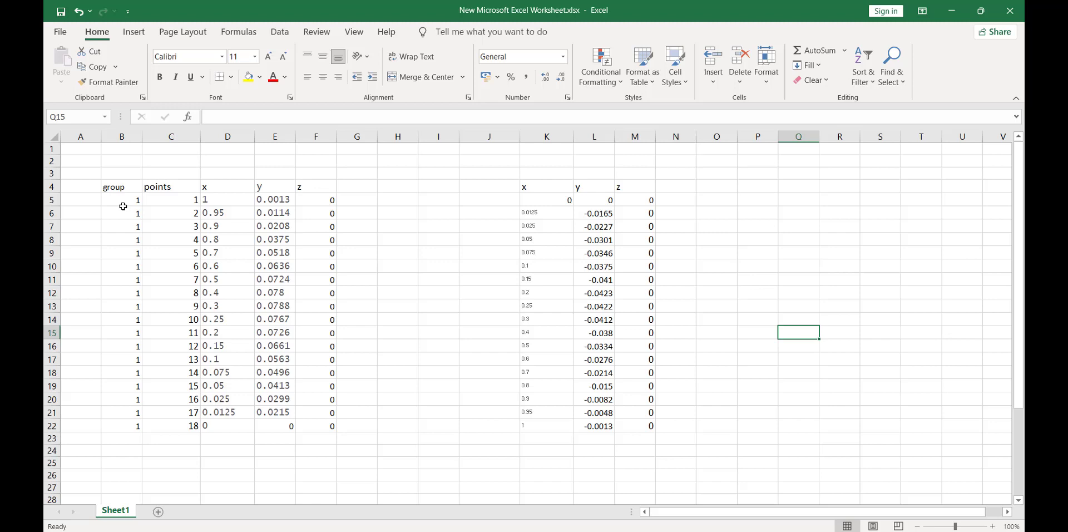
Step: Copy the group and points numbering from B5:C22 into I5:J22
drag(119, 201, 176, 424)
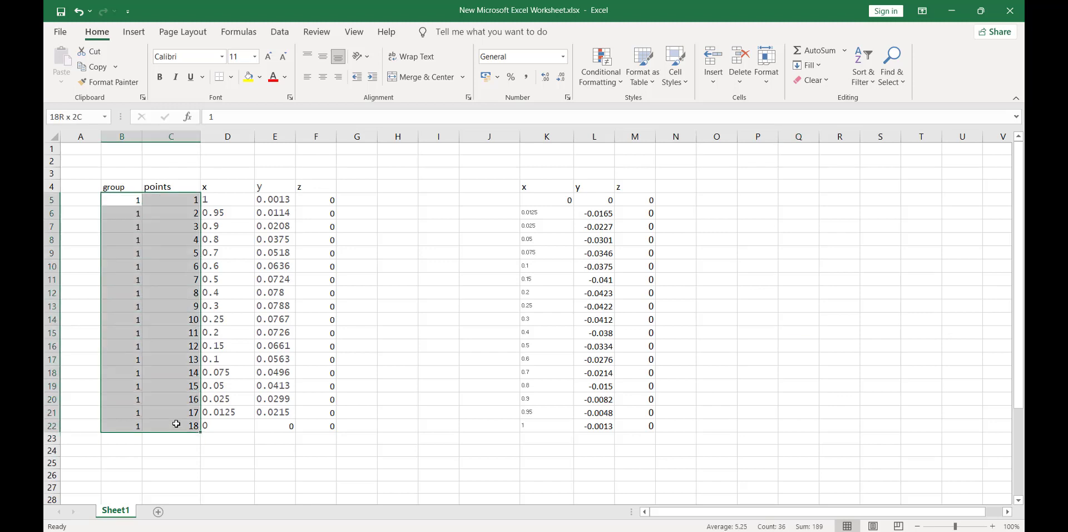
key(ctrl+c)
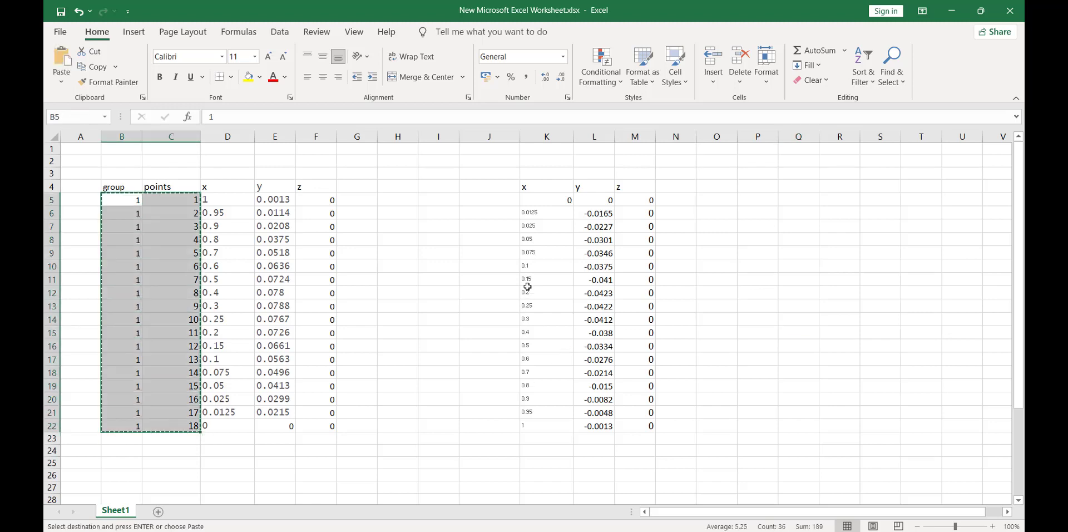
click(442, 209)
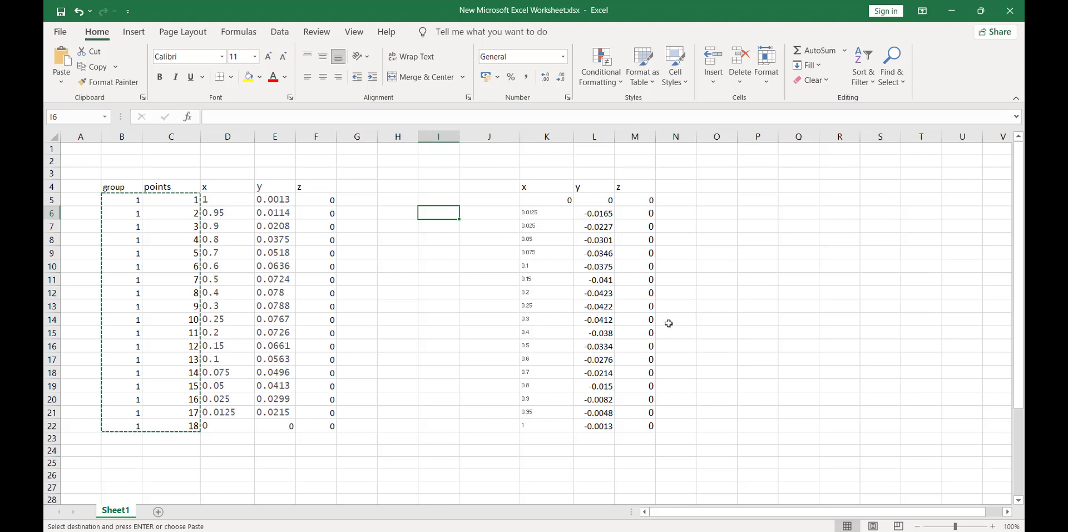
key(ctrl+v)
key(ctrl+z)
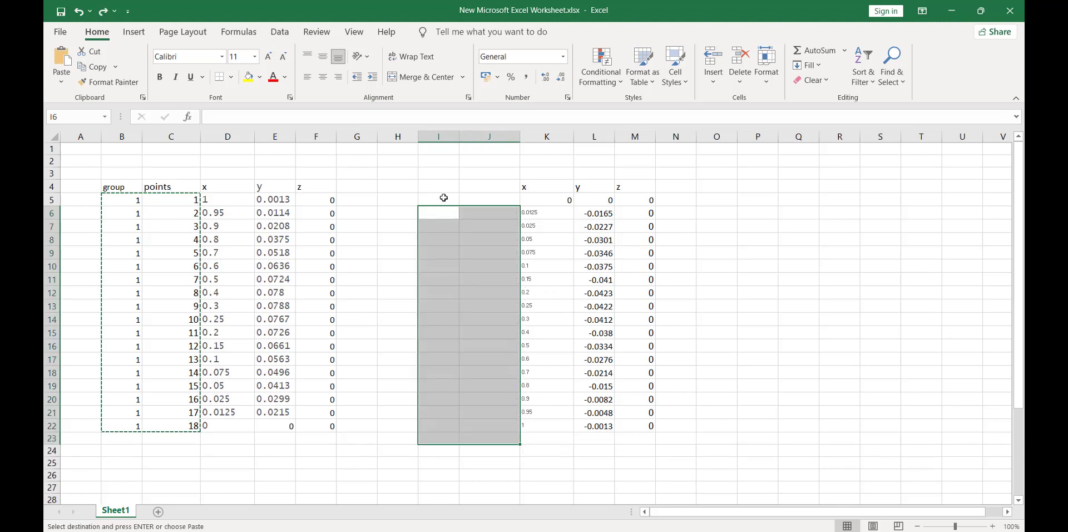
click(443, 200)
key(ctrl+v)
click(730, 295)
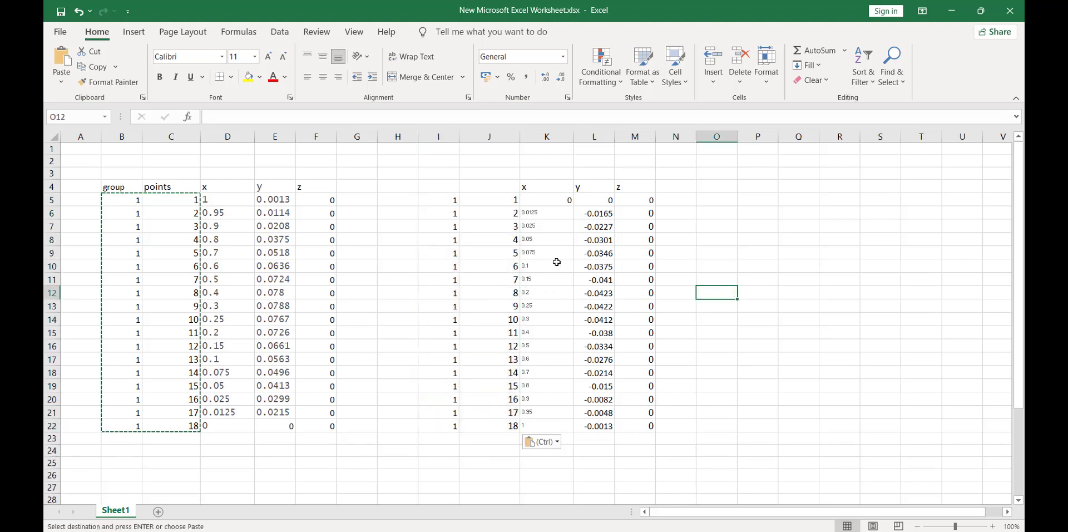
click(234, 219)
click(220, 201)
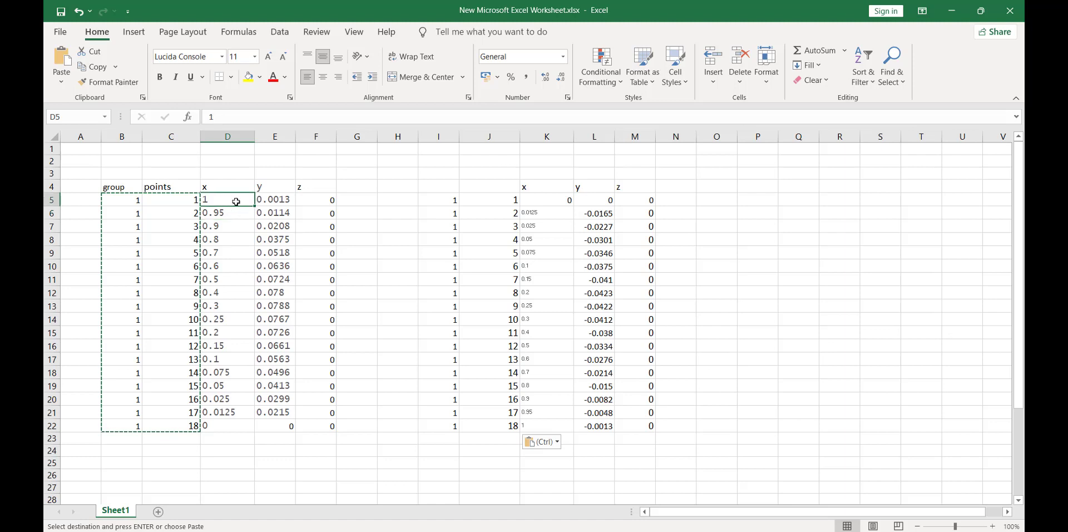
Step: Check the first upper-curve point values and change L22 to 0.0013
click(275, 200)
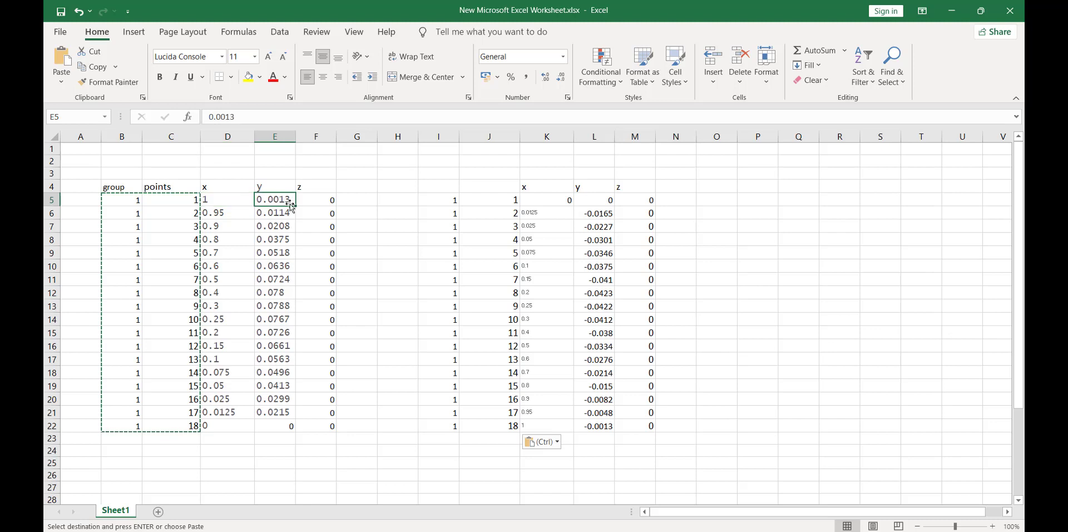
click(329, 200)
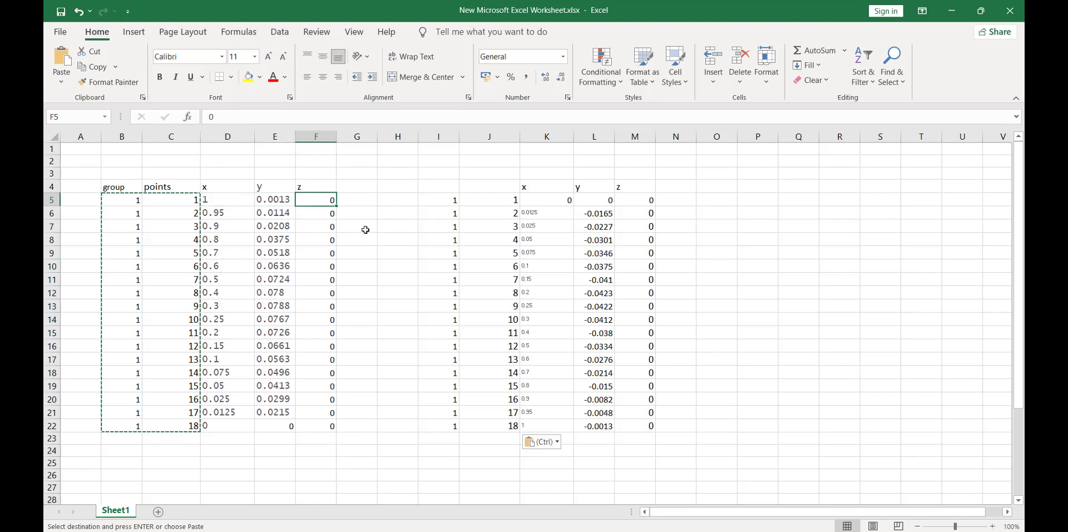
click(243, 202)
drag(243, 202, 312, 203)
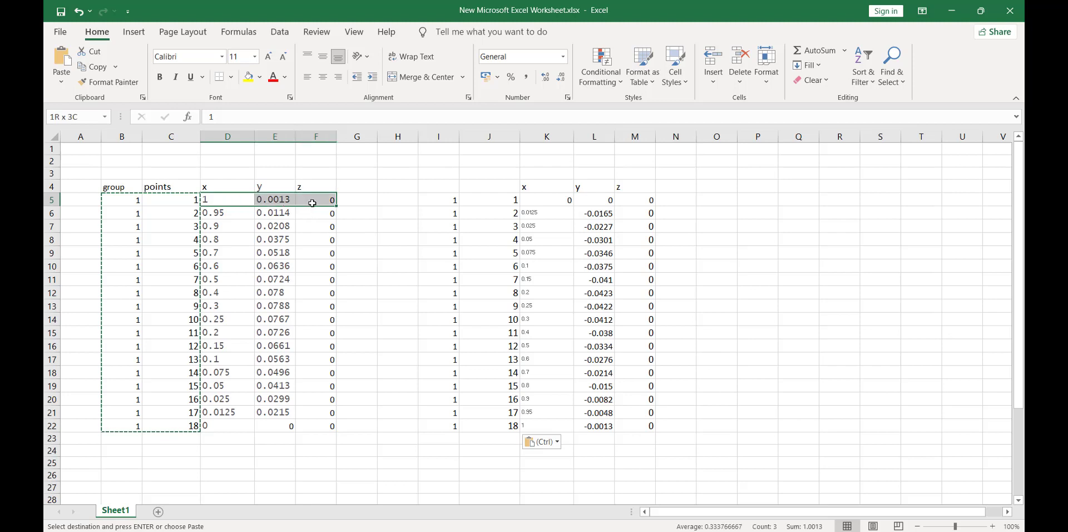
drag(493, 426, 628, 426)
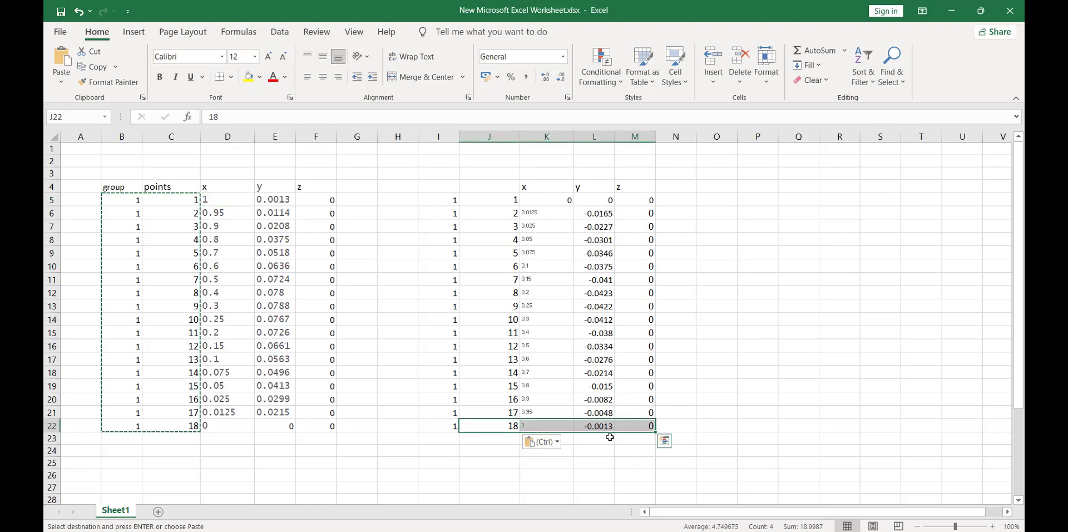
click(267, 199)
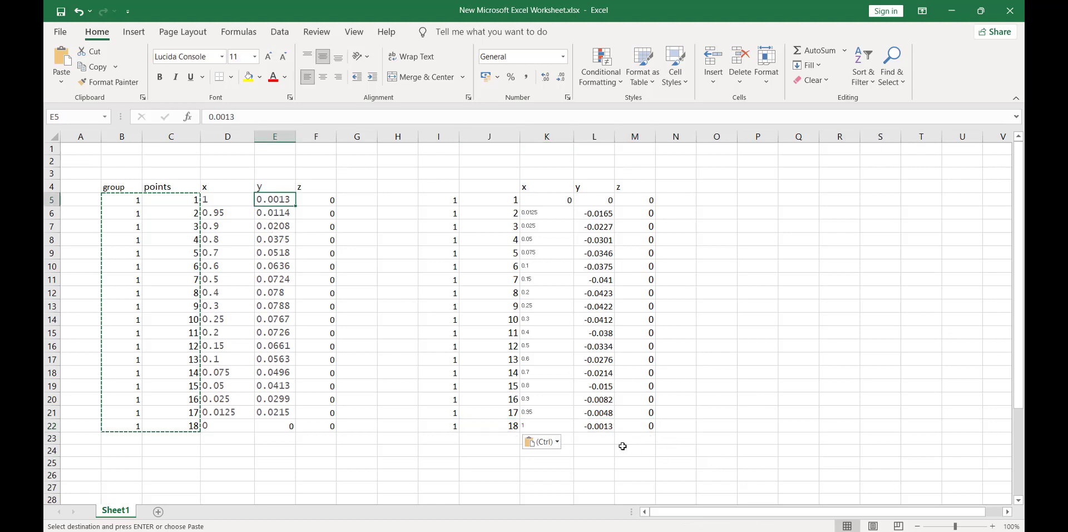
click(595, 426)
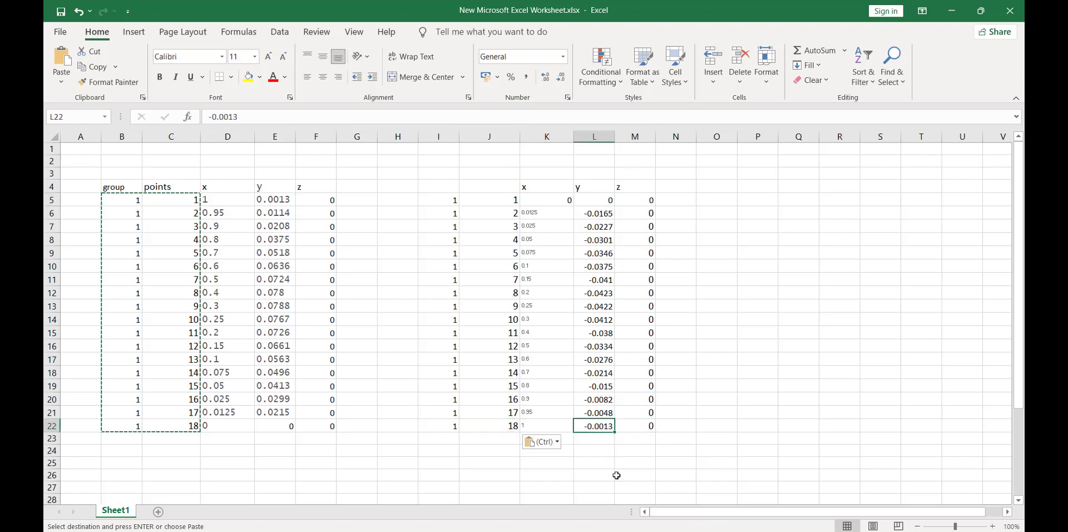
double_click(588, 426)
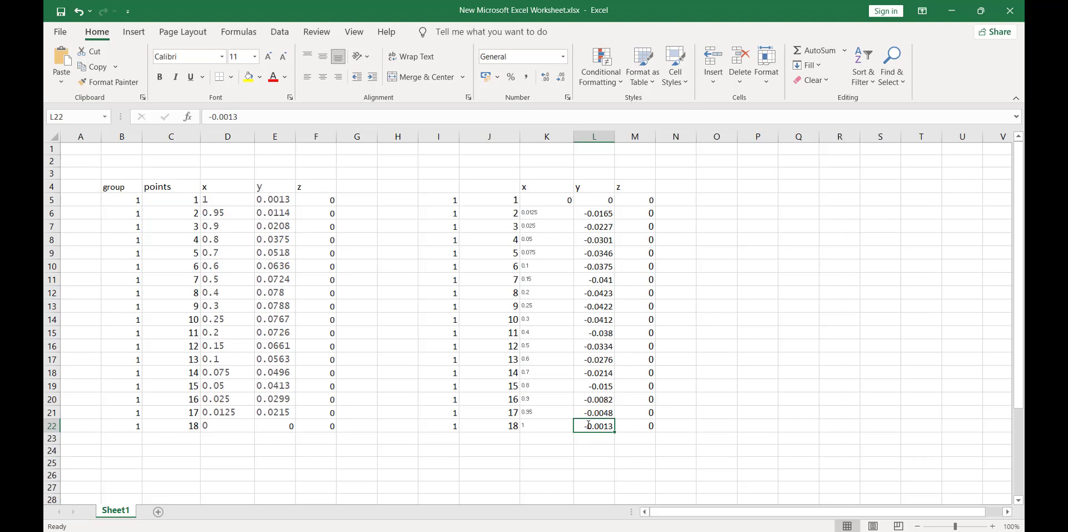
click(662, 447)
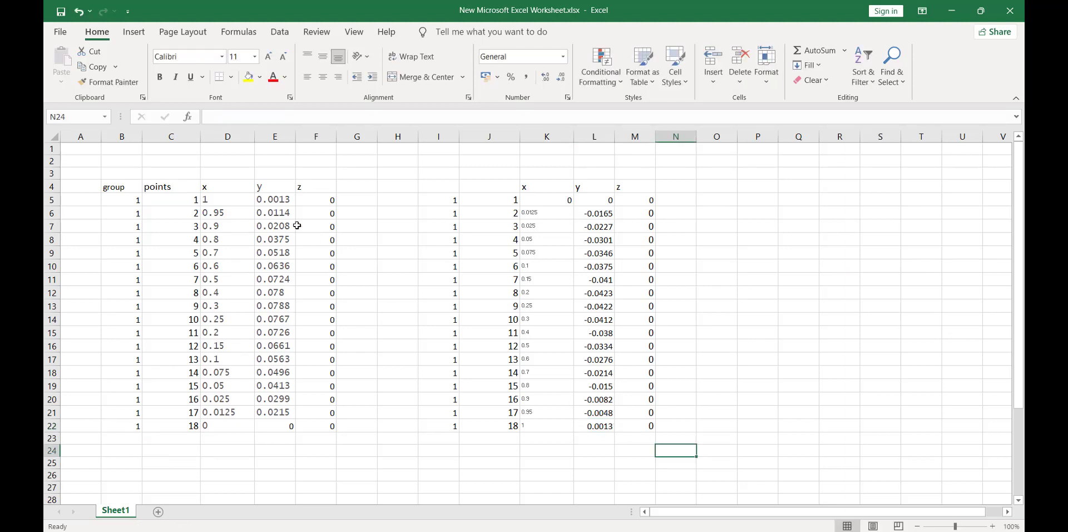
Step: Compare upper point D5:F5 with lower point K22:M22 and paste into K22:M22
drag(540, 426, 640, 426)
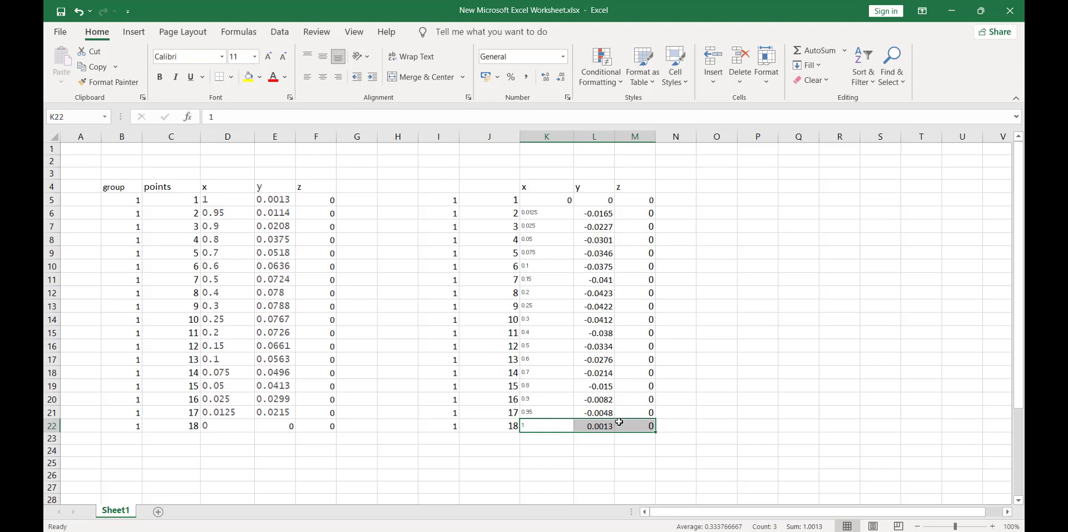
click(215, 202)
drag(216, 201, 306, 201)
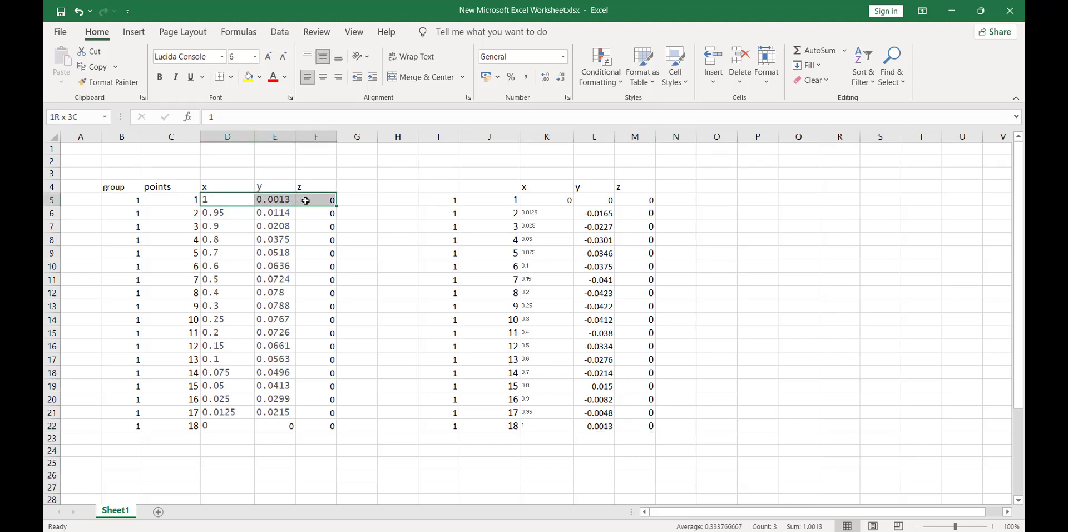
drag(542, 426, 645, 430)
key(ctrl+v)
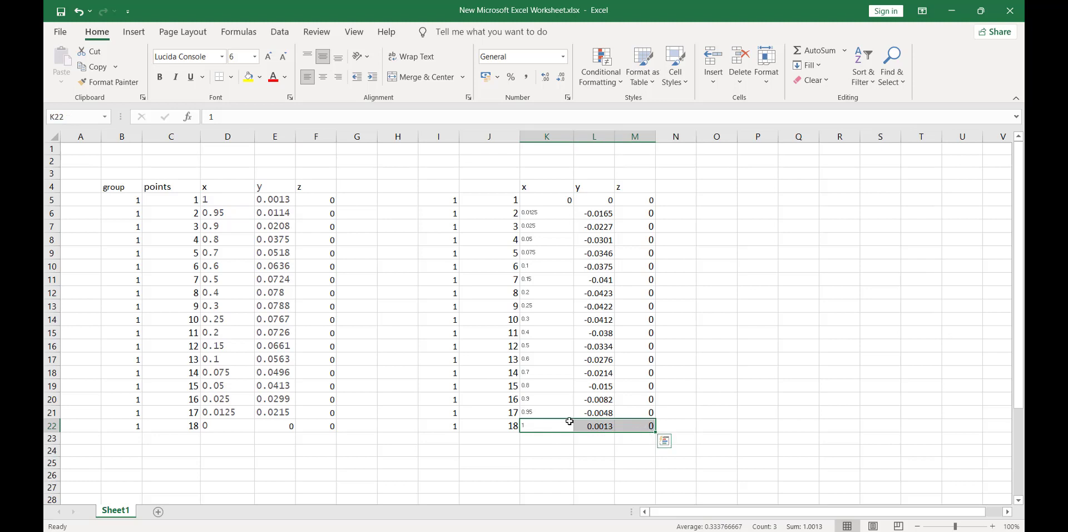
click(731, 399)
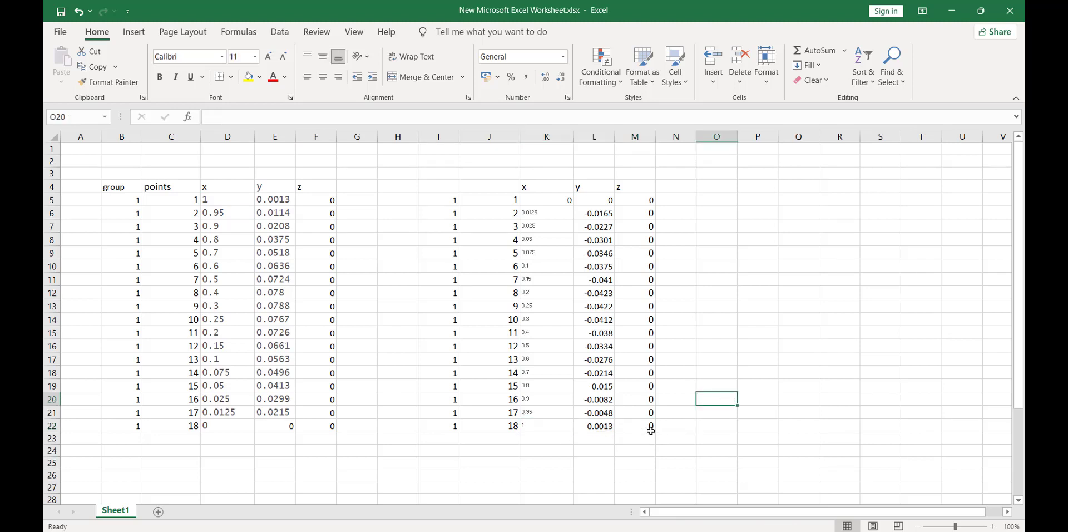
click(651, 429)
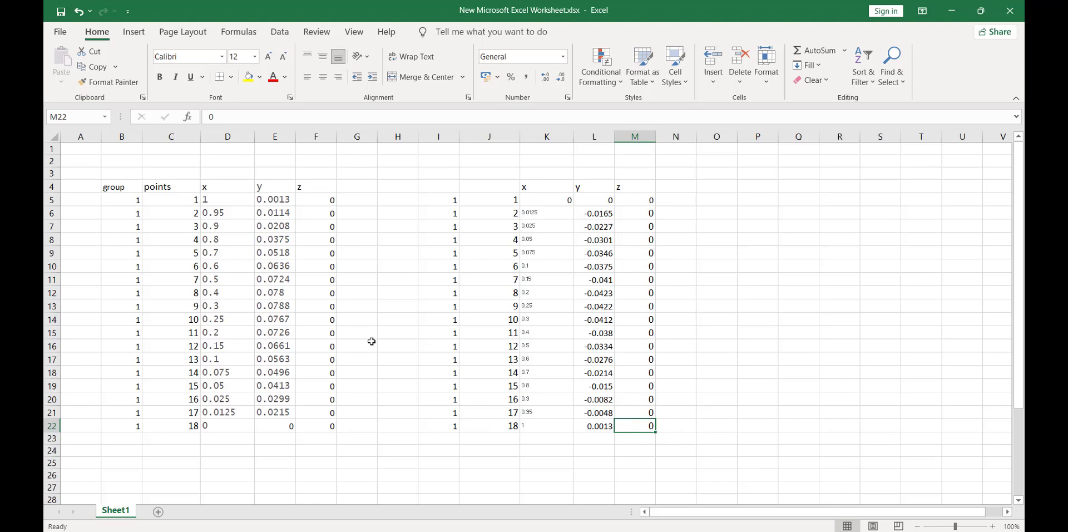
drag(553, 429, 640, 426)
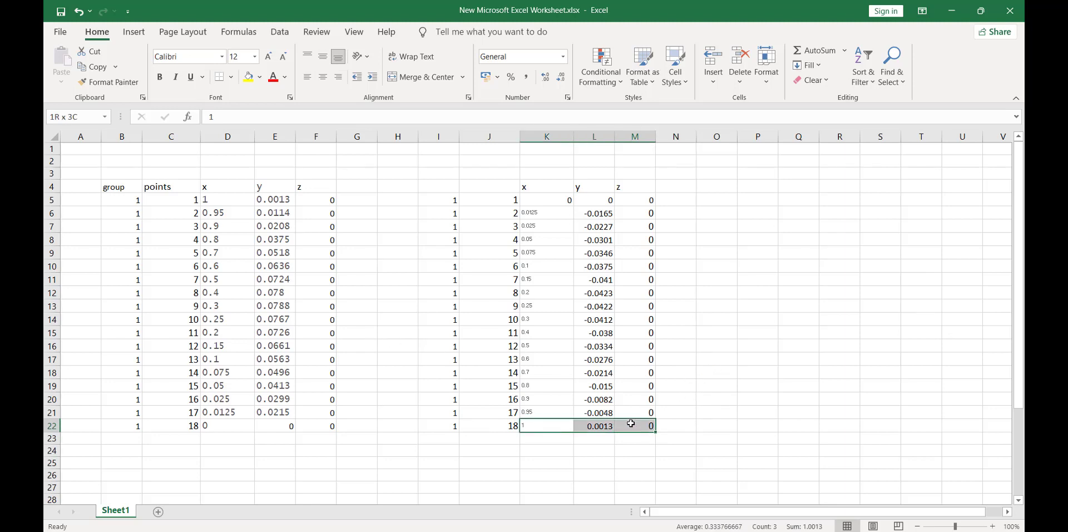
Step: Review the first and last rows of both point tables and the whole lower-surface table
drag(224, 200, 321, 201)
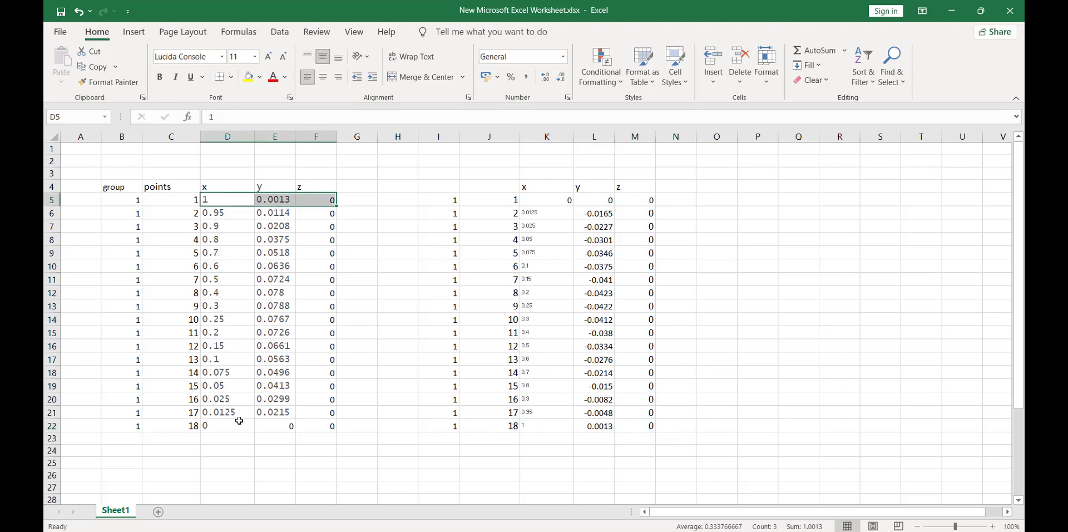
drag(218, 425, 315, 426)
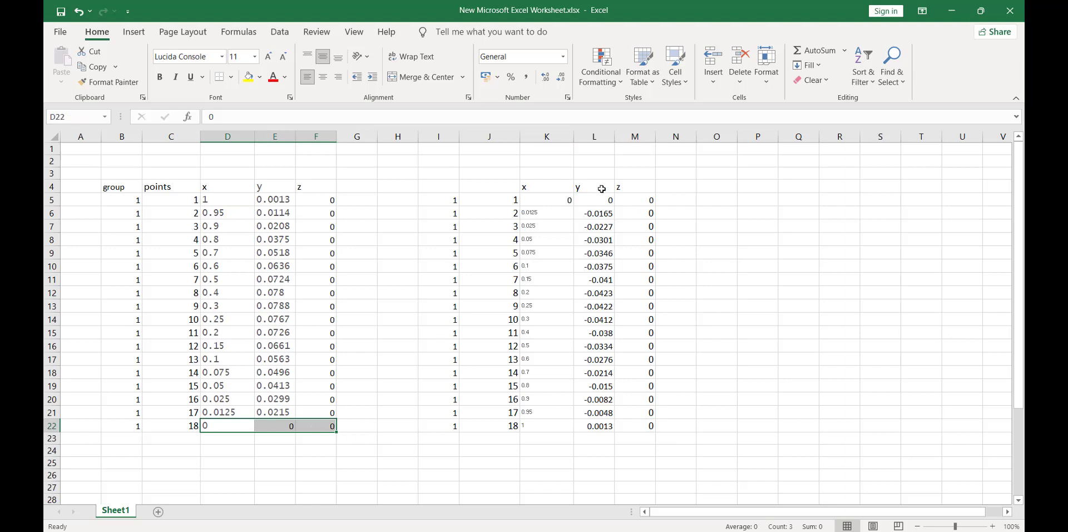
drag(553, 202, 620, 202)
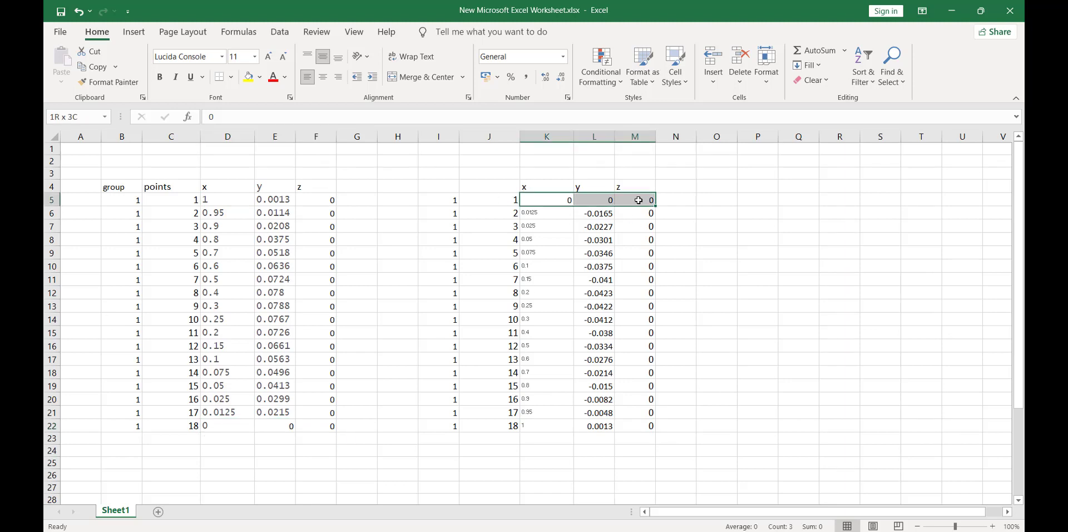
drag(223, 426, 312, 426)
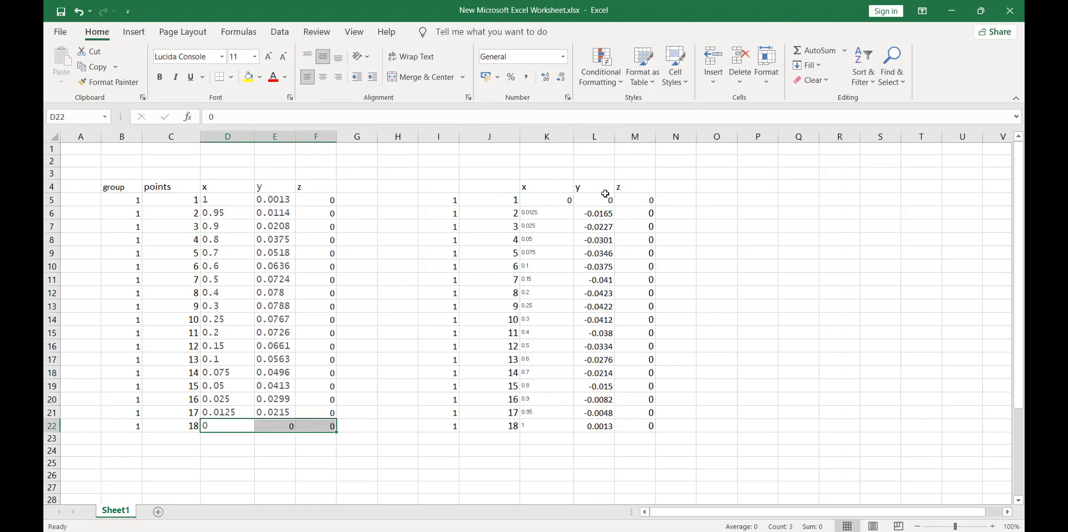
drag(547, 199, 634, 200)
click(799, 279)
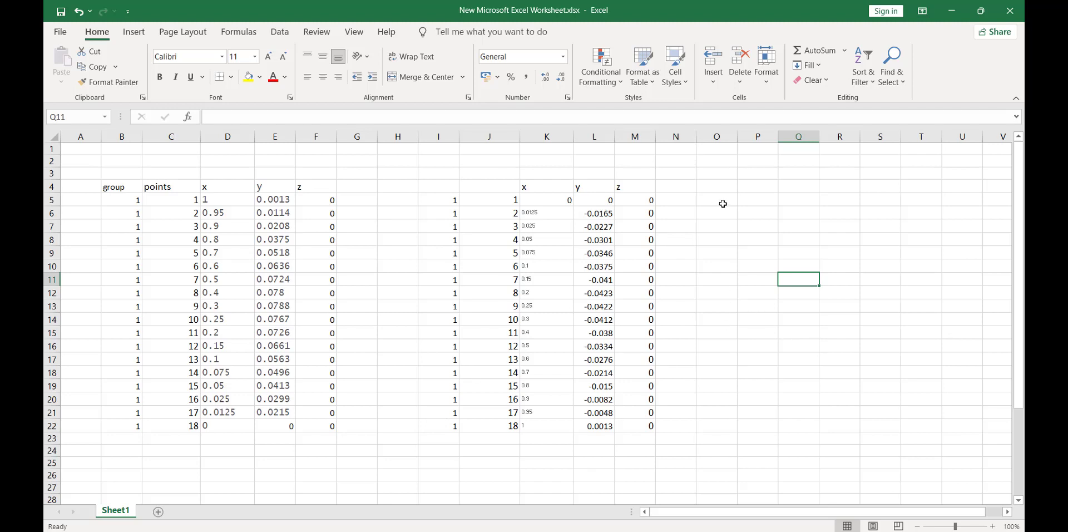
click(721, 203)
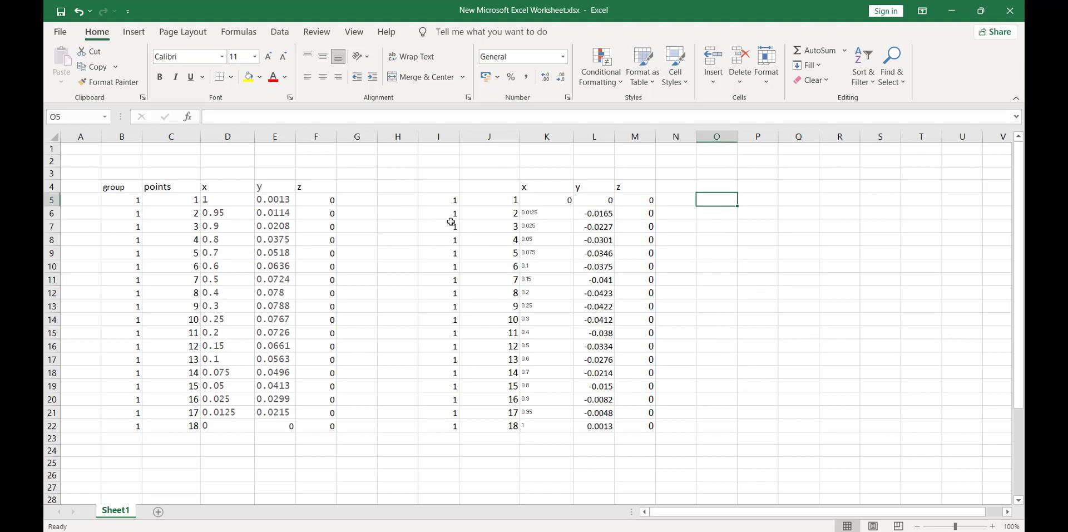
drag(453, 201, 640, 420)
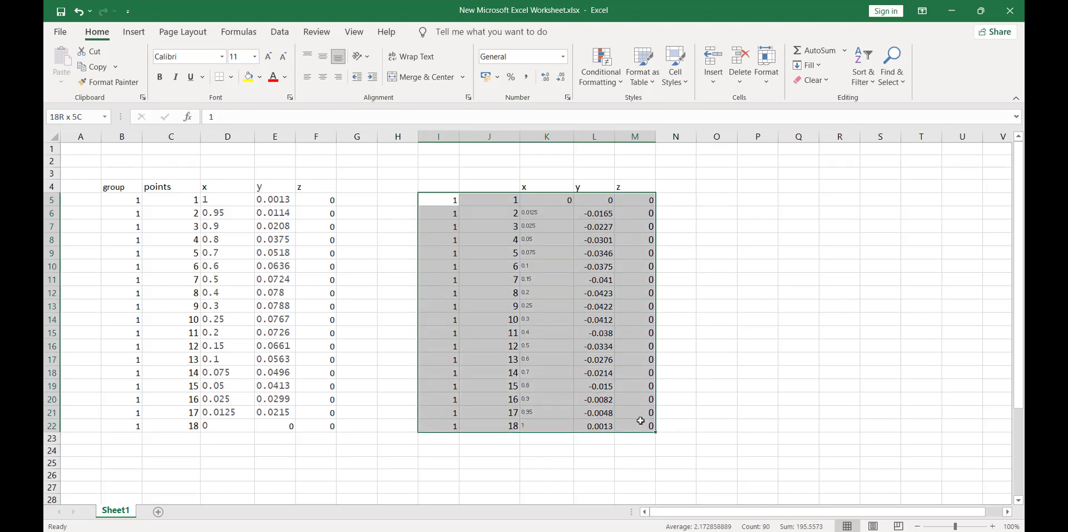
click(757, 293)
Step: Open upper.txt from the 5_wing simulation folder in a maximized Notepad window
click(490, 484)
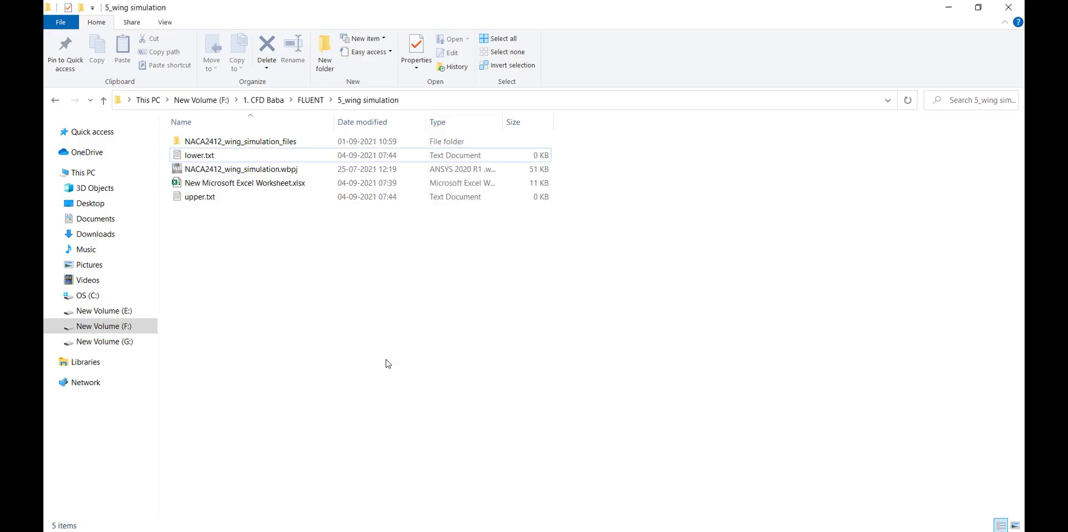
click(224, 156)
click(215, 198)
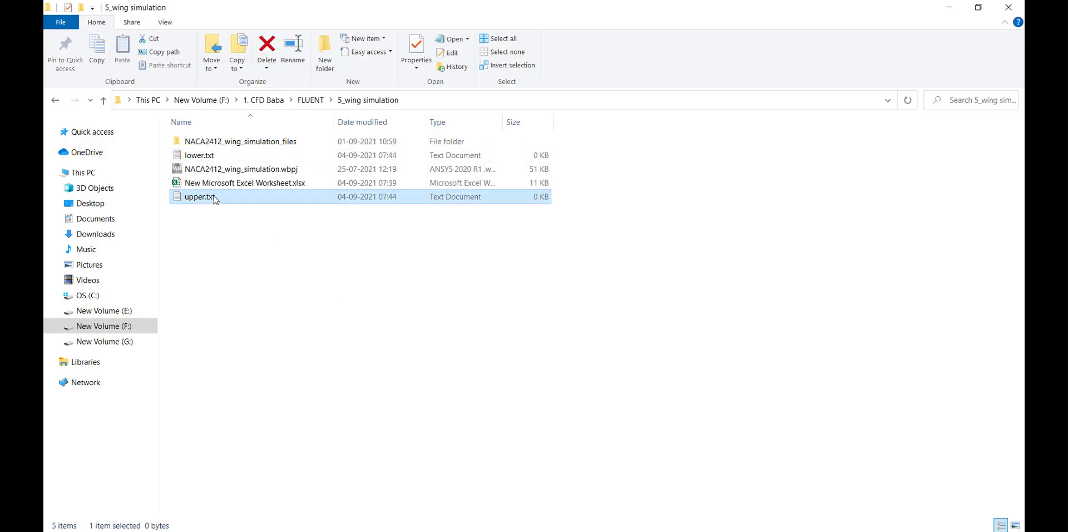
click(220, 155)
click(202, 198)
double_click(202, 198)
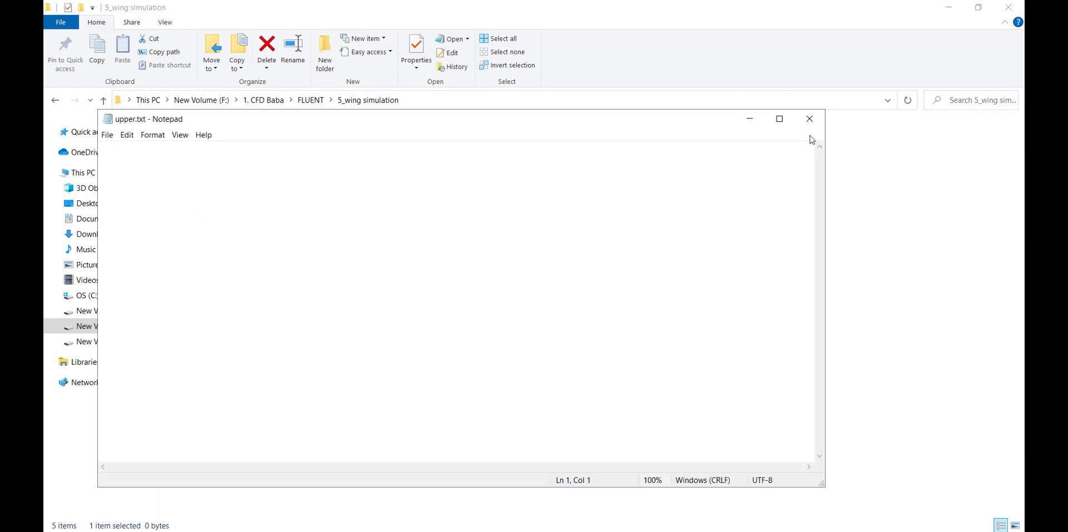
click(779, 118)
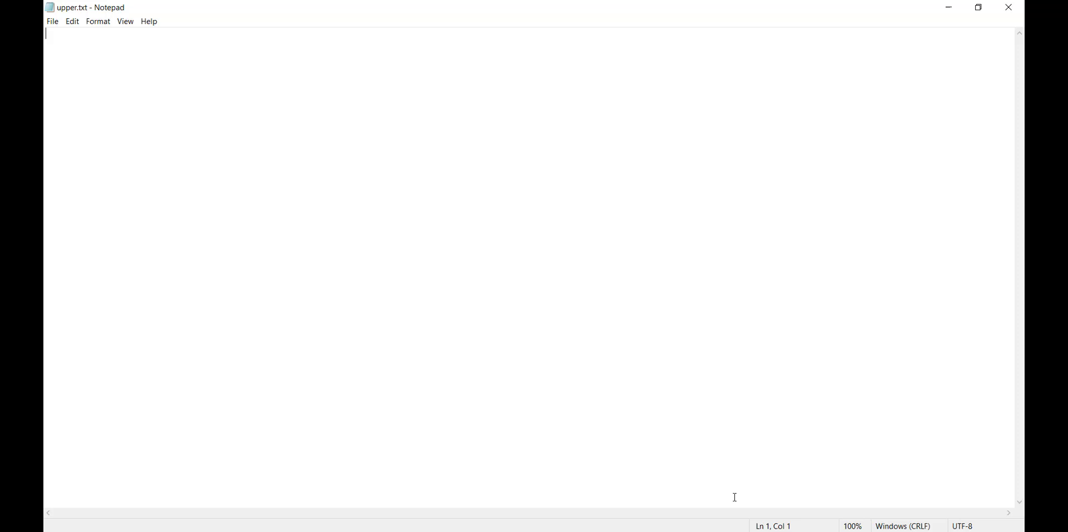
Step: Paste the copied upper-surface point table into upper.txt, save it and close Notepad
key(alt+Tab)
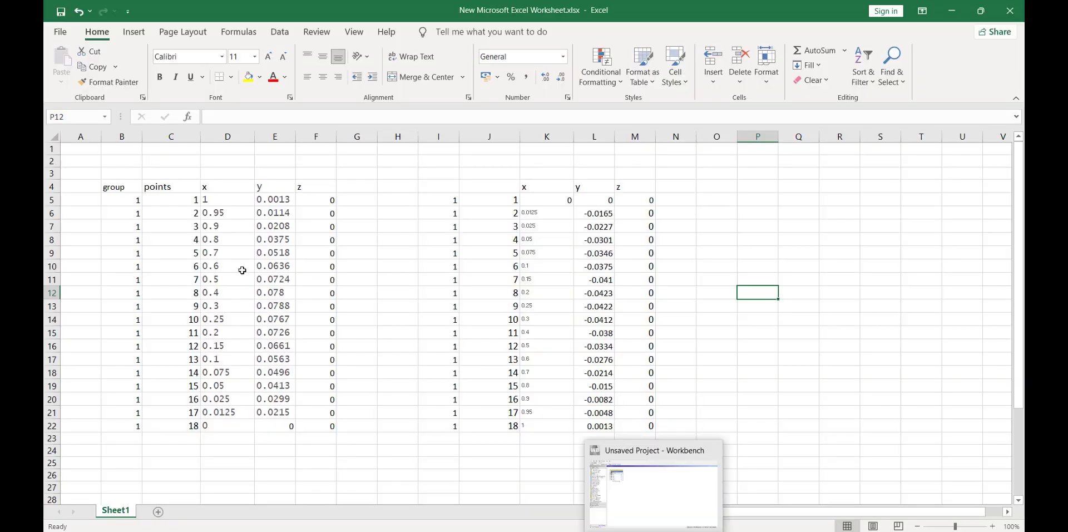
drag(133, 206, 325, 426)
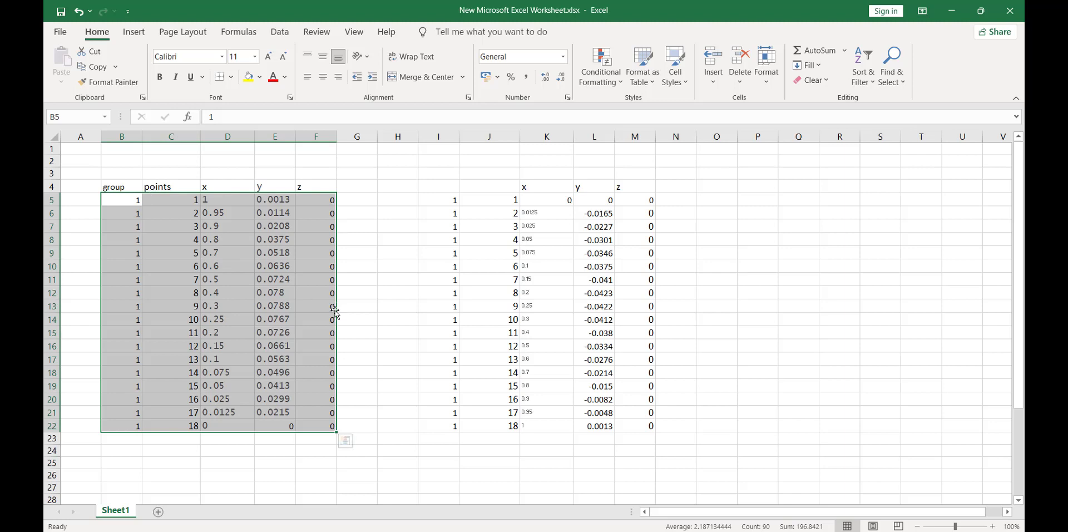
key(ctrl+c)
click(723, 531)
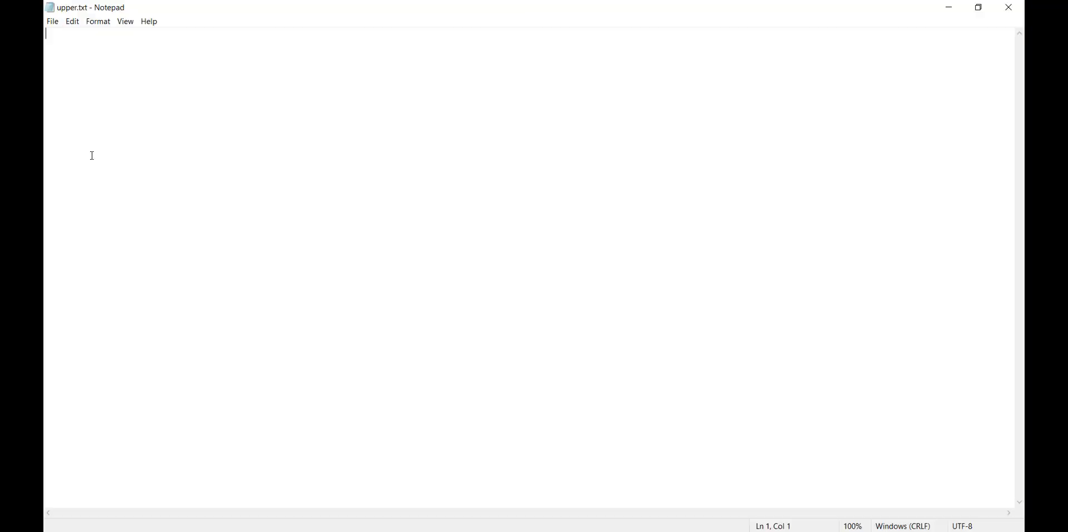
key(ctrl+v)
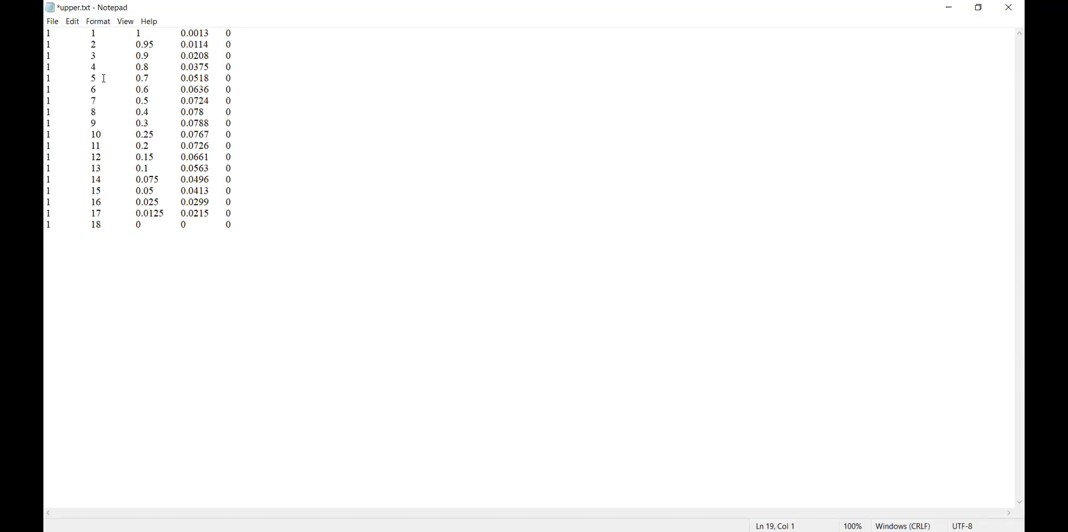
click(51, 23)
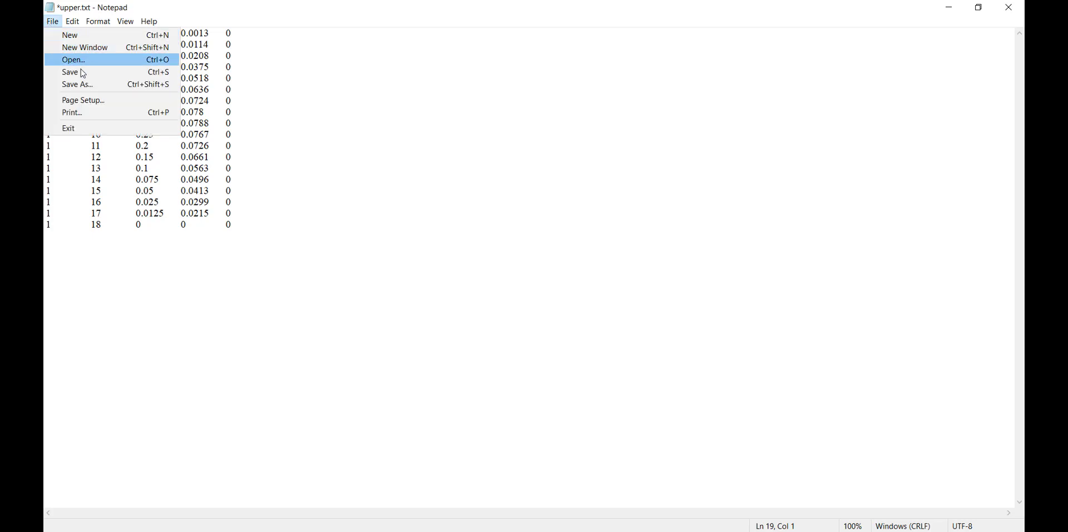
click(84, 74)
click(1010, 7)
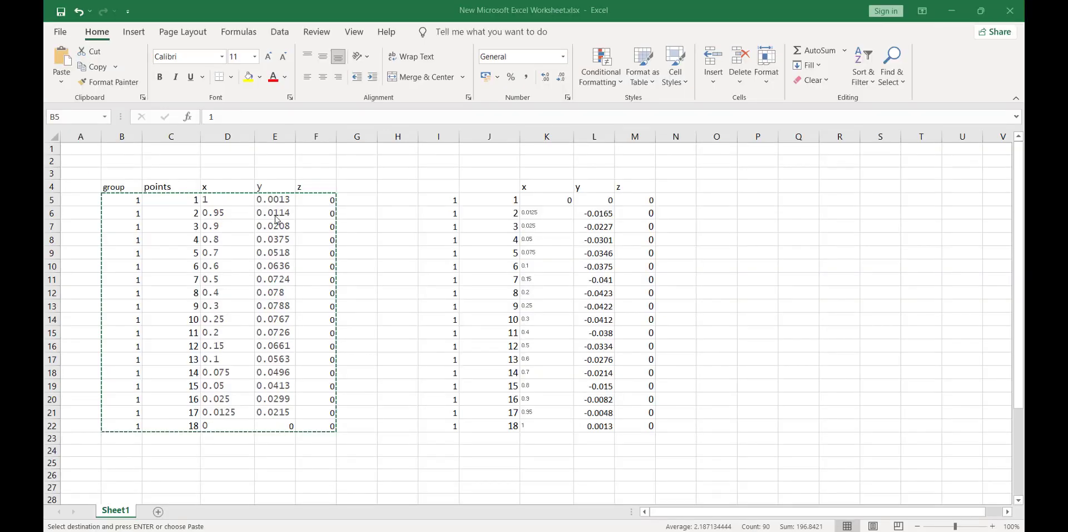
Step: Open lower.txt from the 5_wing simulation folder in a maximized Notepad window
click(484, 528)
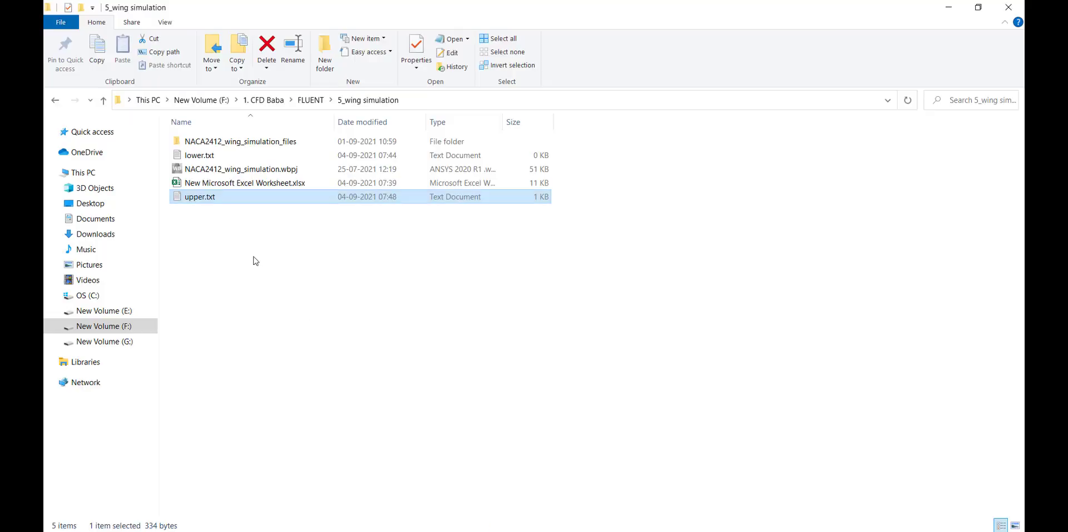
click(207, 157)
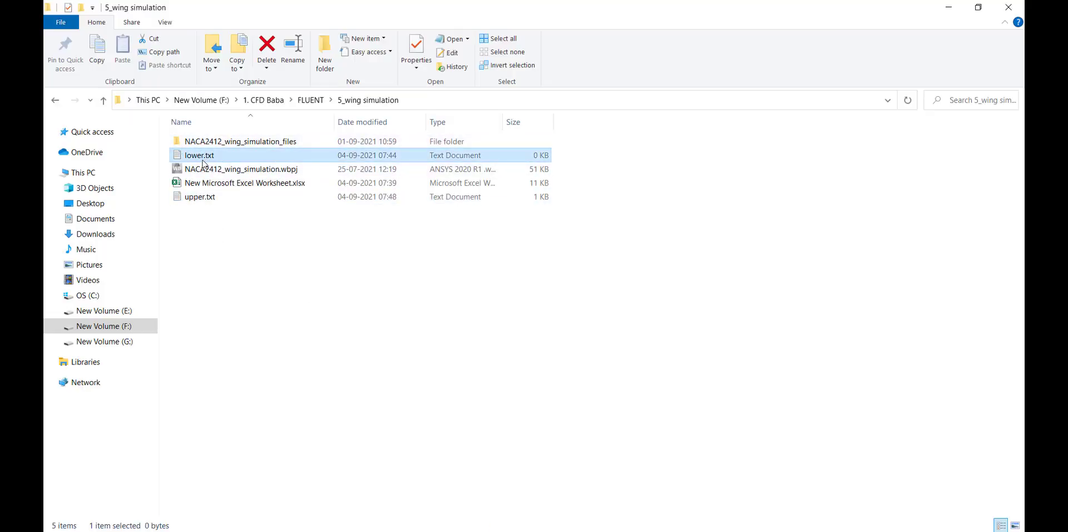
double_click(212, 158)
click(779, 118)
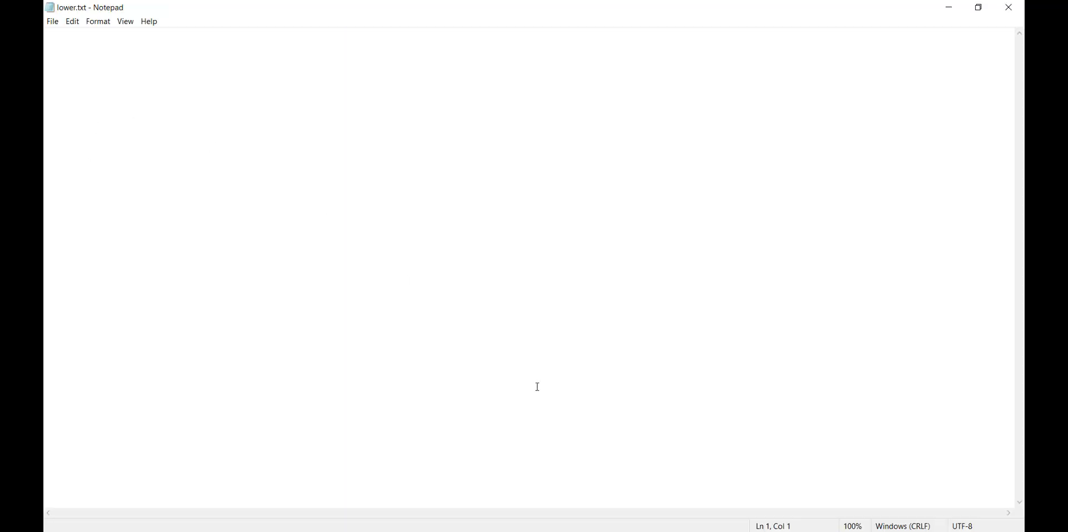
Step: Paste the copied lower-surface point table into lower.txt, save it and close Notepad
mouse_move(688, 528)
click(690, 489)
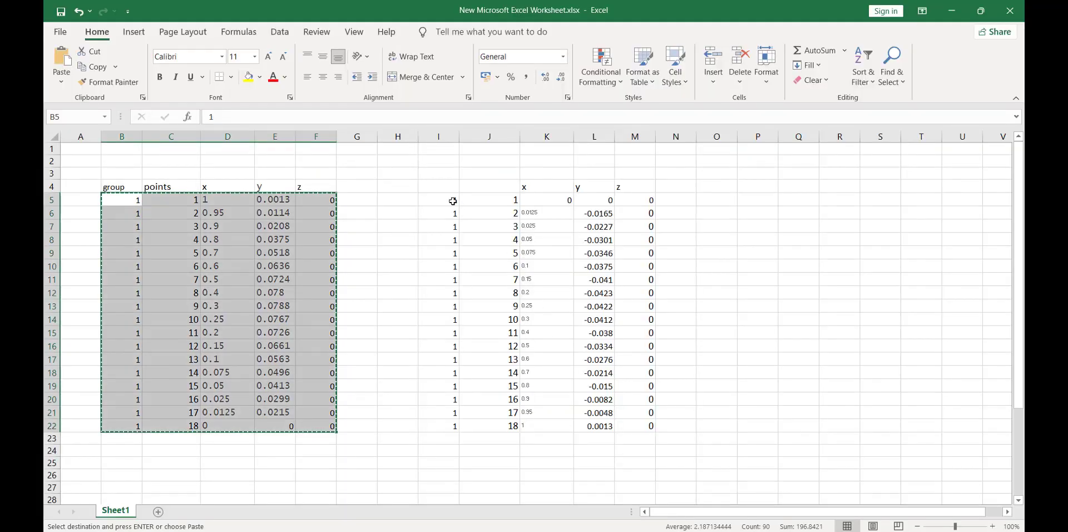
drag(453, 200, 638, 425)
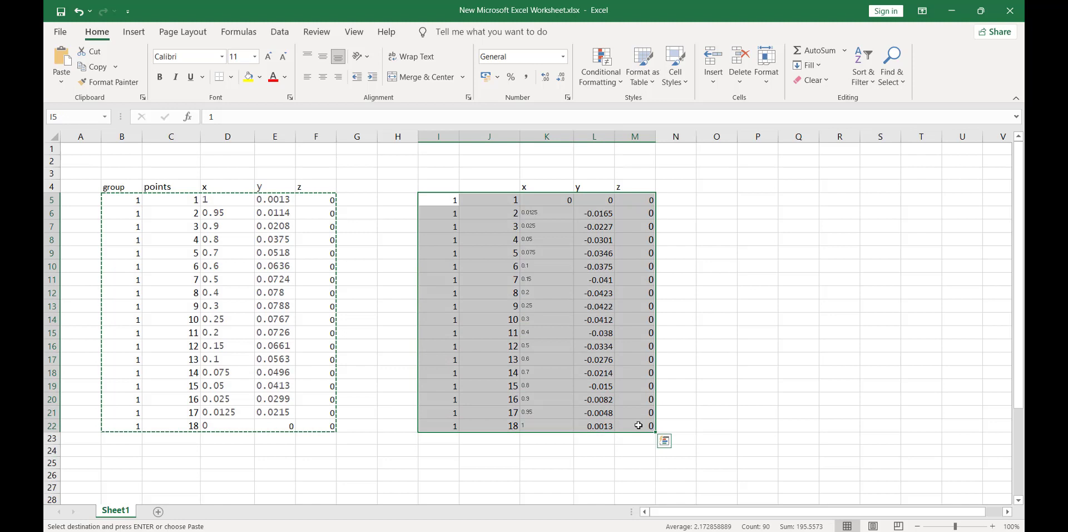
key(ctrl+c)
key(alt+Tab)
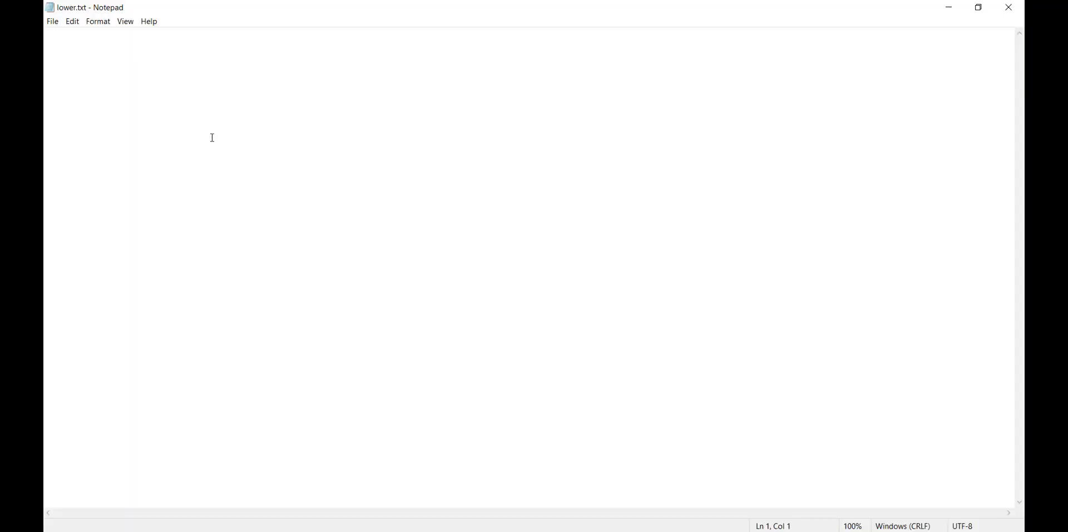
key(ctrl+v)
click(53, 22)
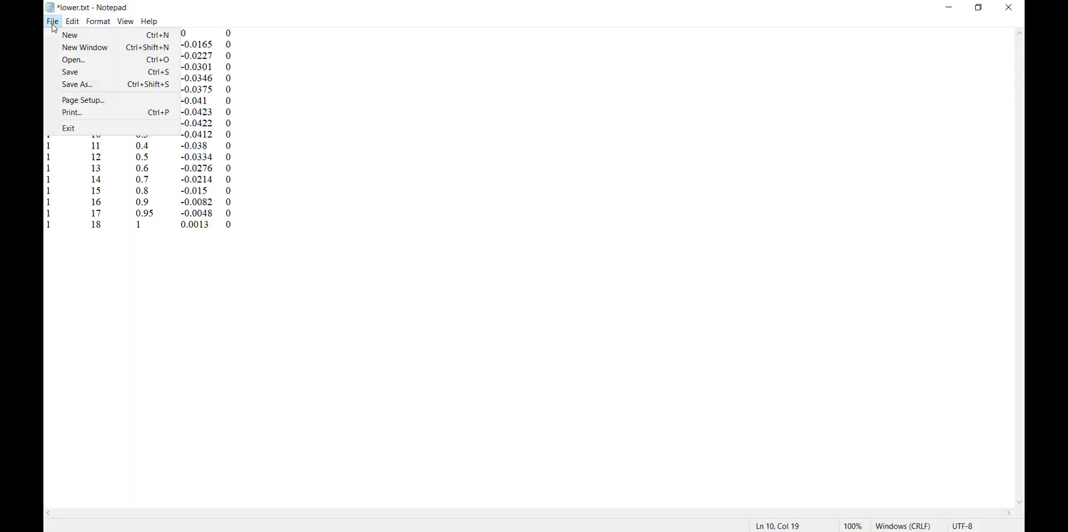
click(83, 71)
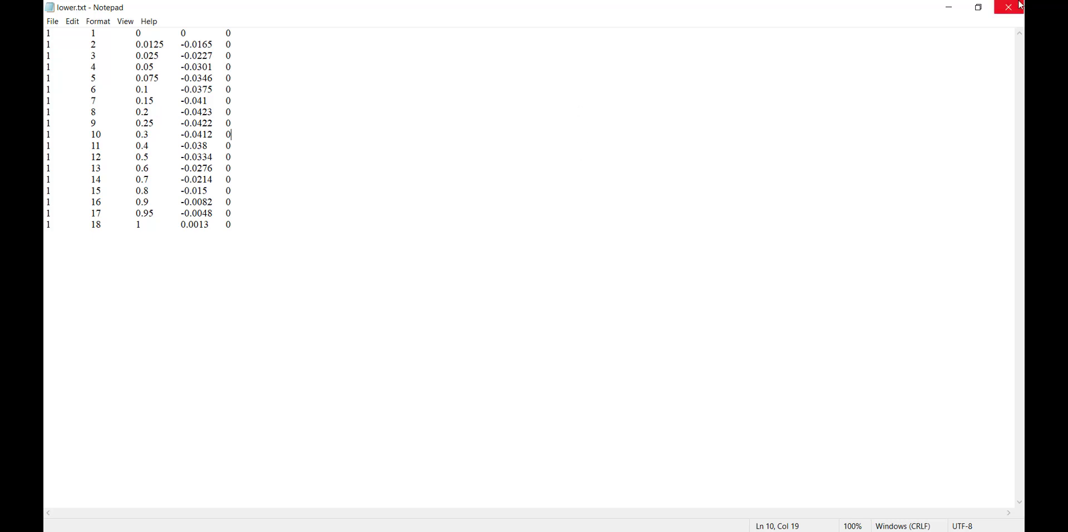
click(1010, 8)
Step: Clear the spreadsheet selection and cancel the pending copy with Esc
click(716, 337)
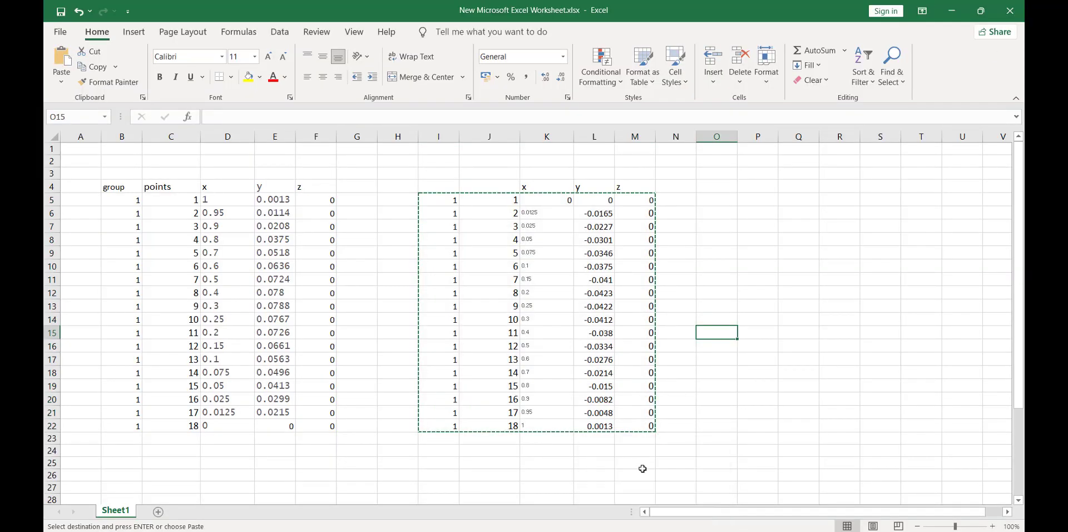
click(364, 200)
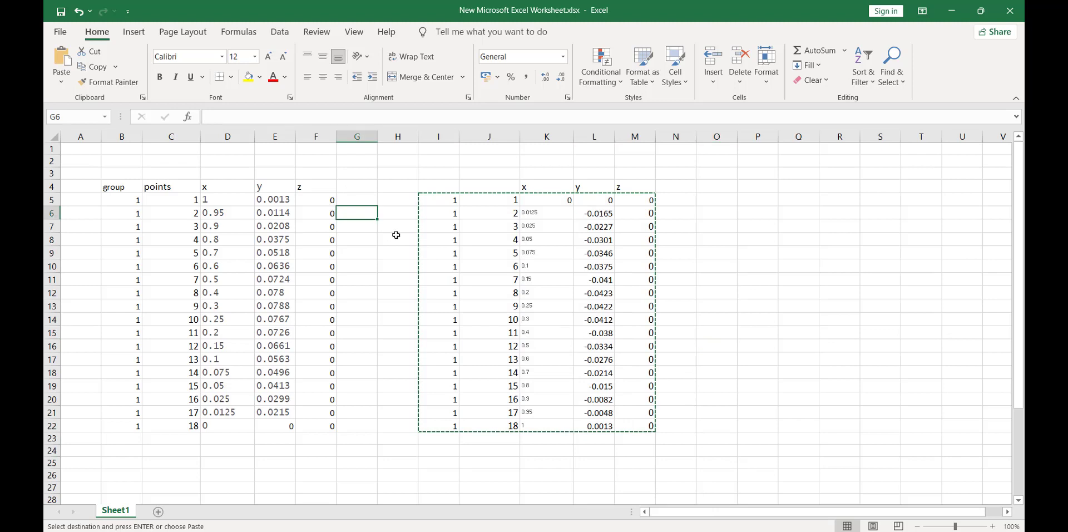
click(401, 199)
key(Escape)
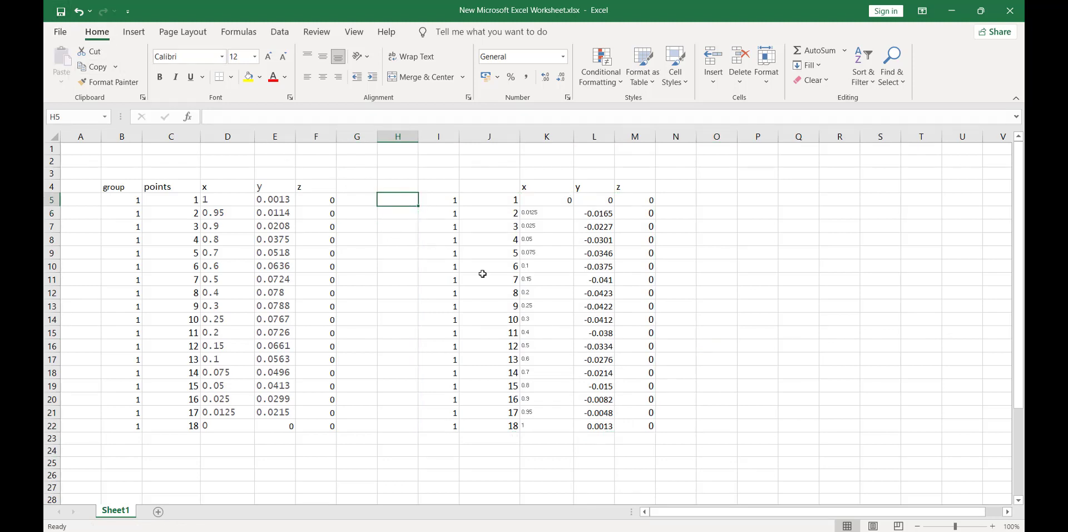
Step: Close Excel and add a Fluid Flow (Fluent) system with its default name
click(1009, 11)
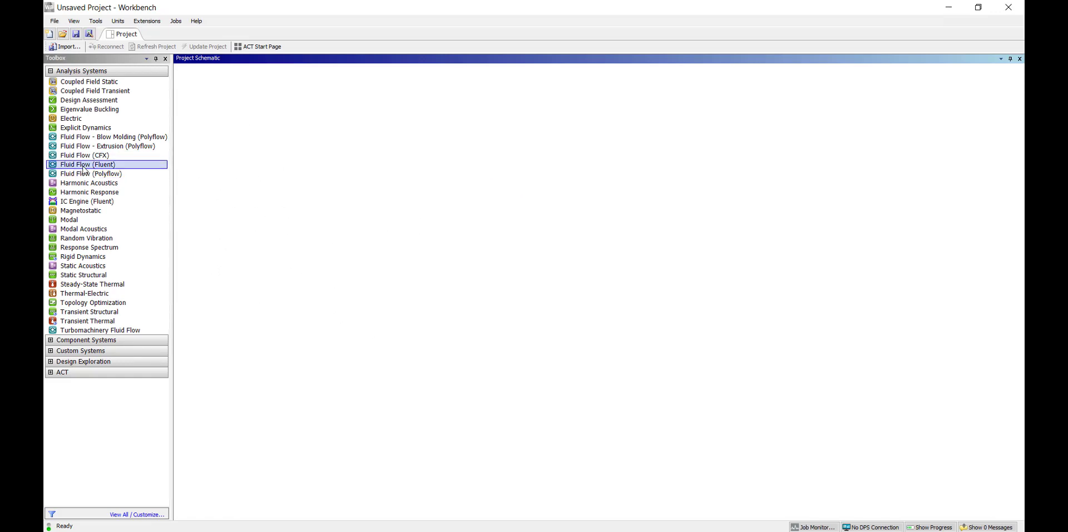
drag(79, 169, 261, 136)
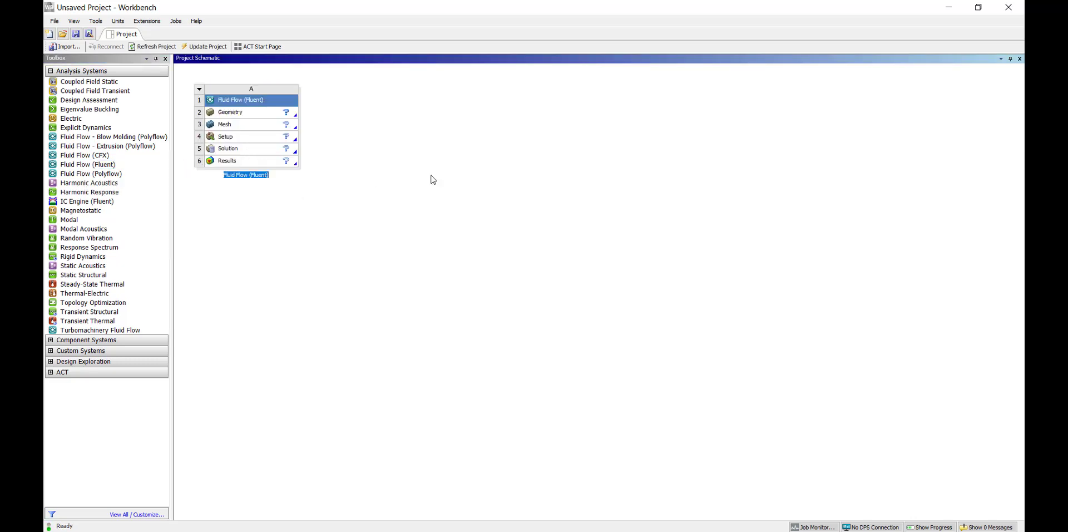
key(Return)
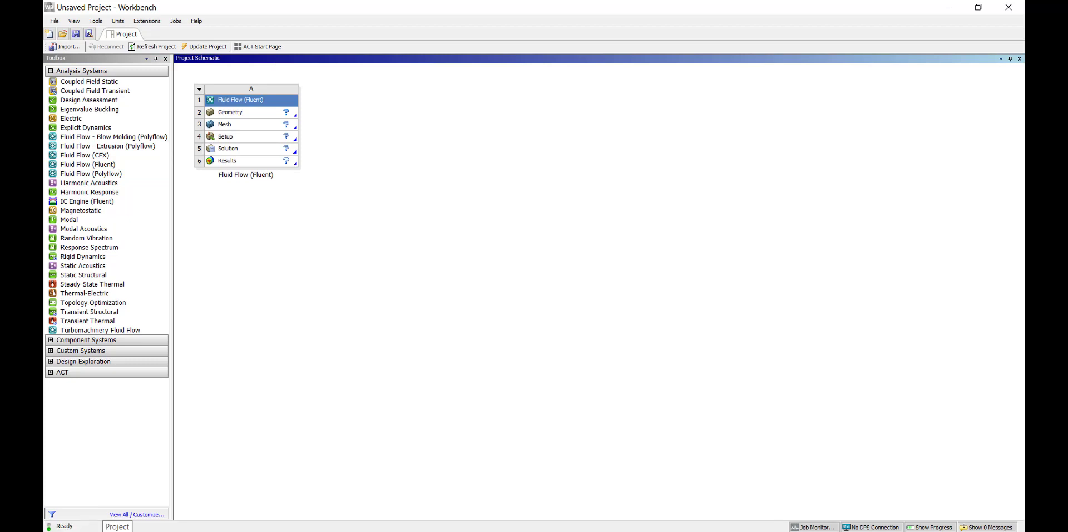
key(super)
key(Escape)
Step: Start a new DesignModeler geometry from the system's Geometry cell
click(251, 112)
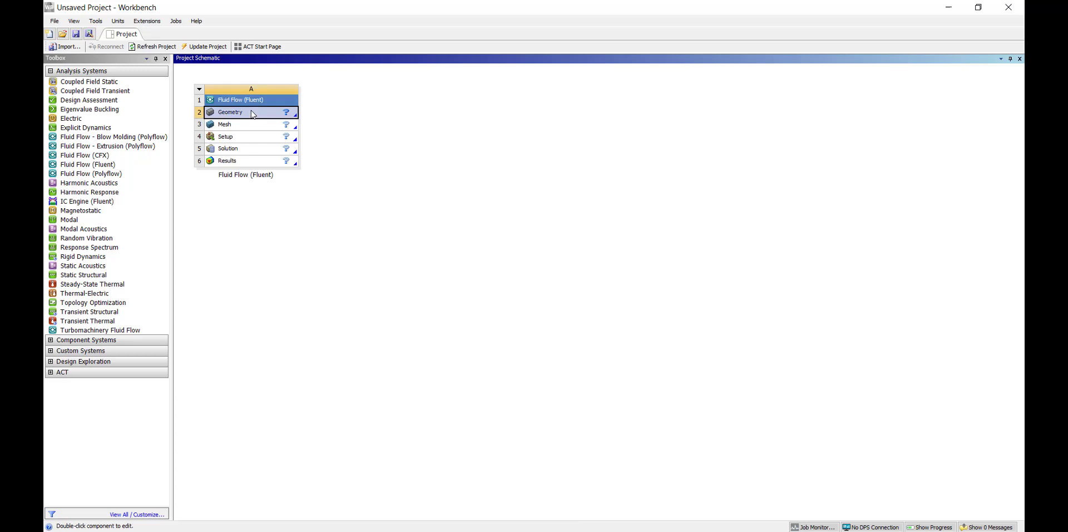
right_click(253, 114)
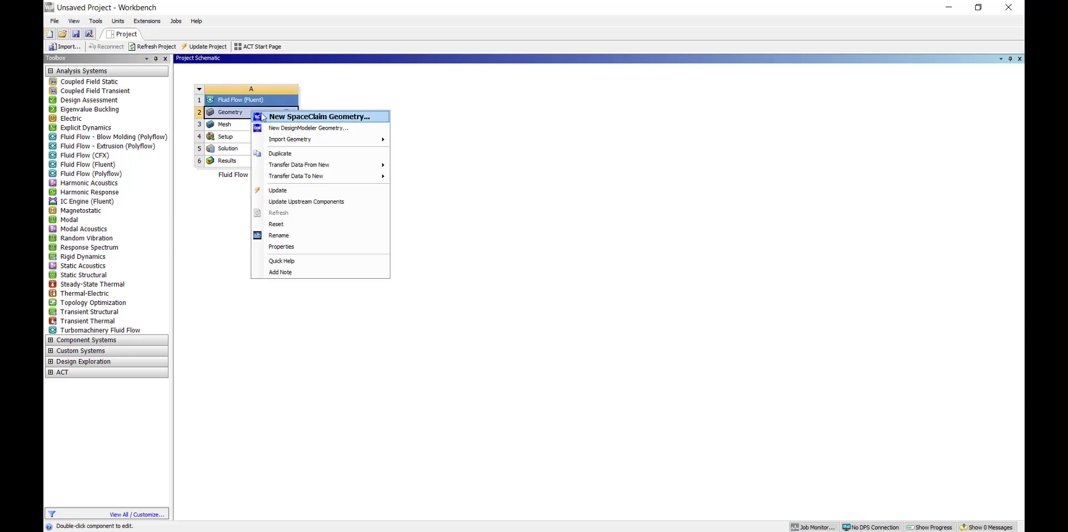
click(301, 128)
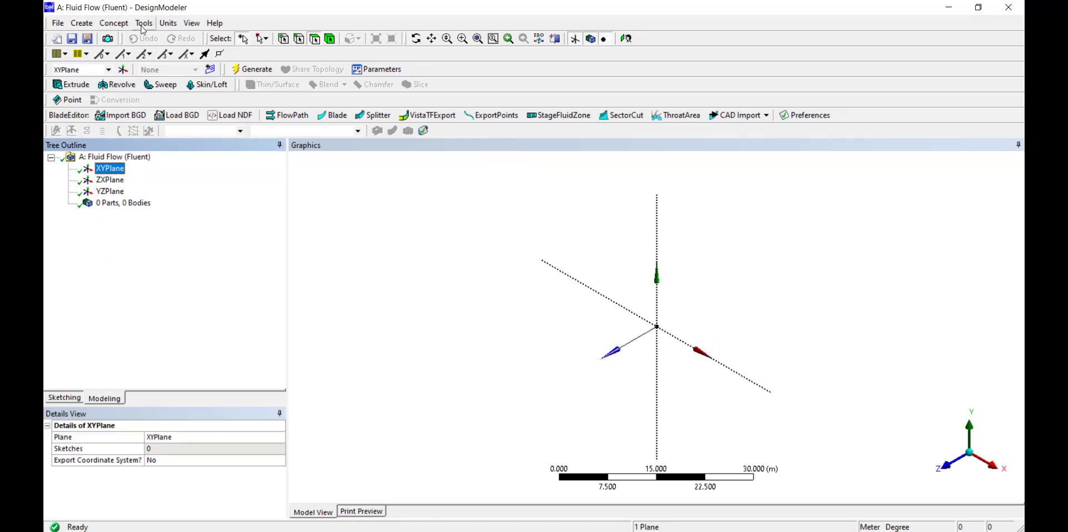
Step: Create a Concept 3D Curve using upper.txt as its coordinates file
click(122, 24)
click(117, 21)
click(114, 22)
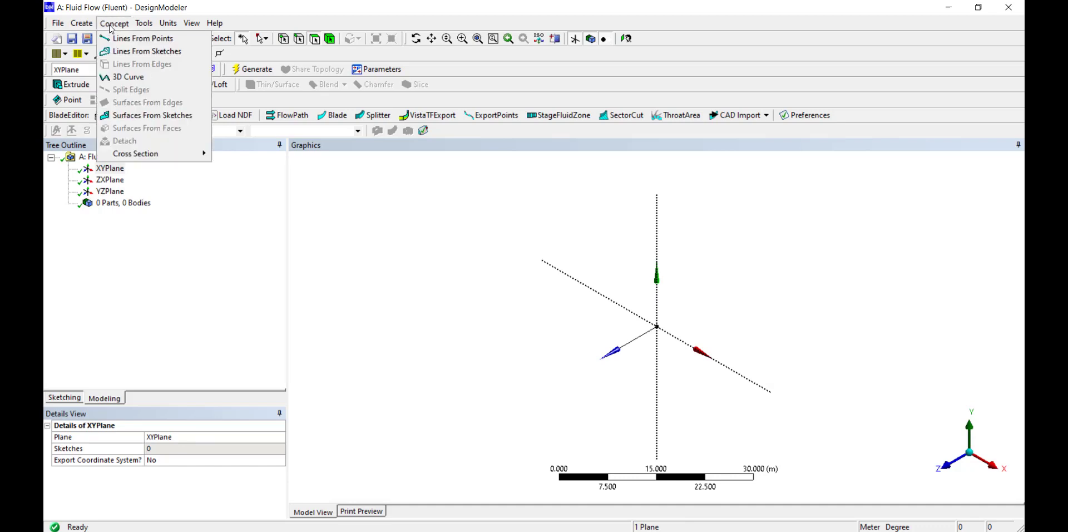
click(135, 81)
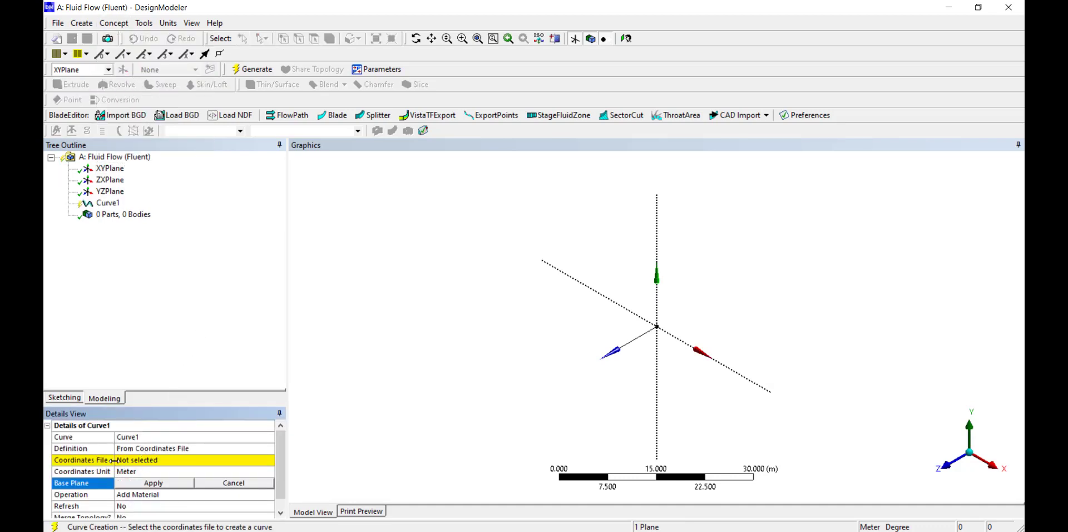
click(156, 461)
click(269, 461)
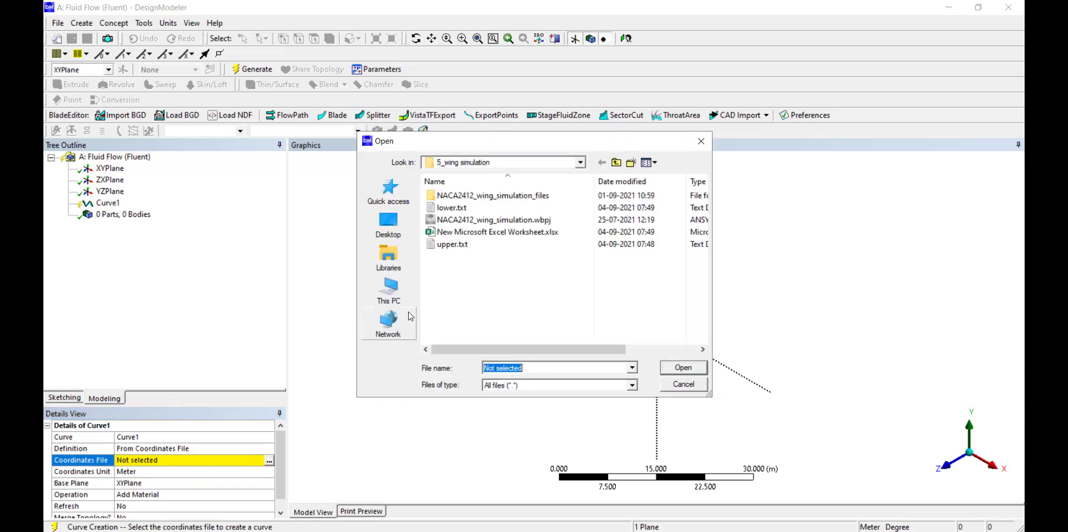
click(456, 244)
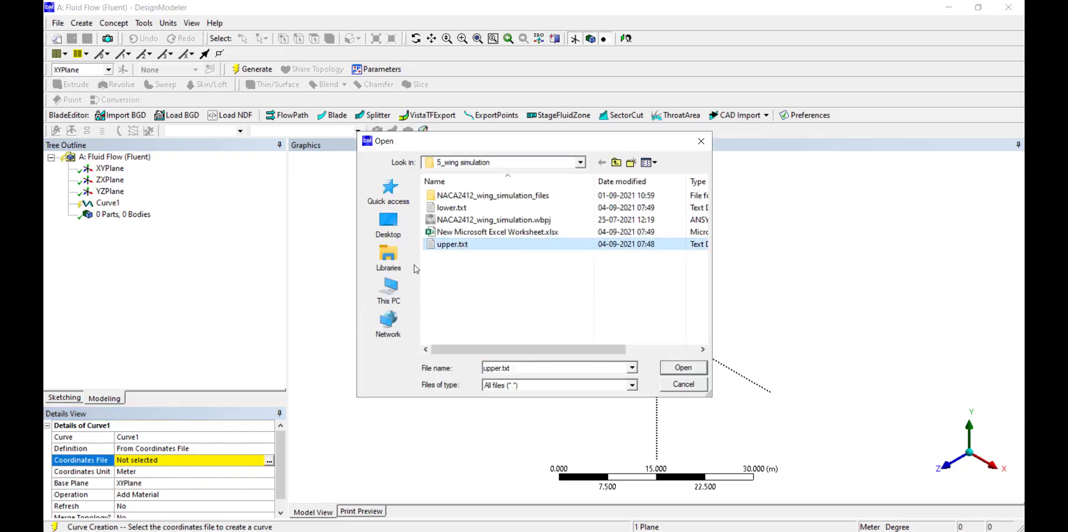
click(688, 368)
Step: Generate Curve1 and inspect the resulting upper-surface line body in 3D
click(105, 204)
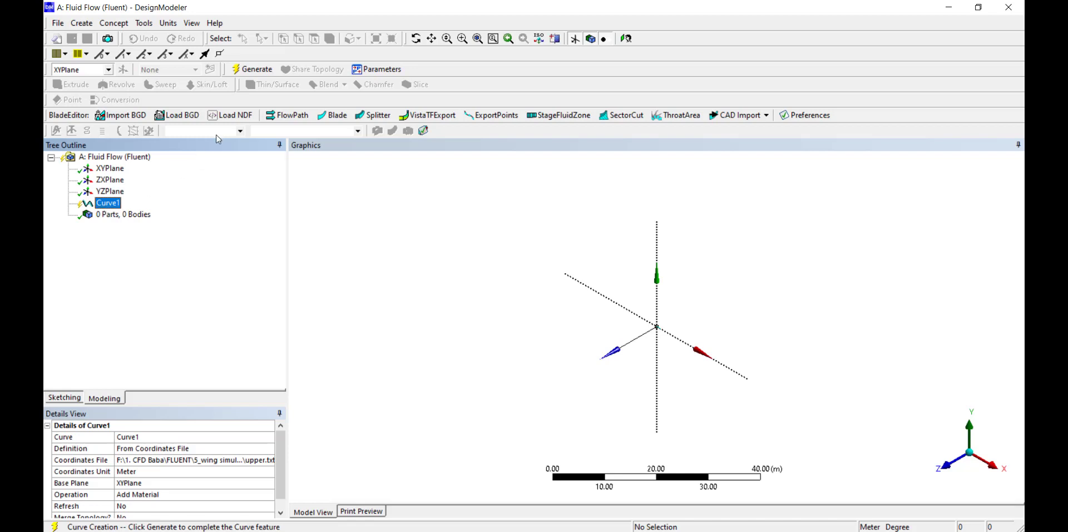
click(267, 69)
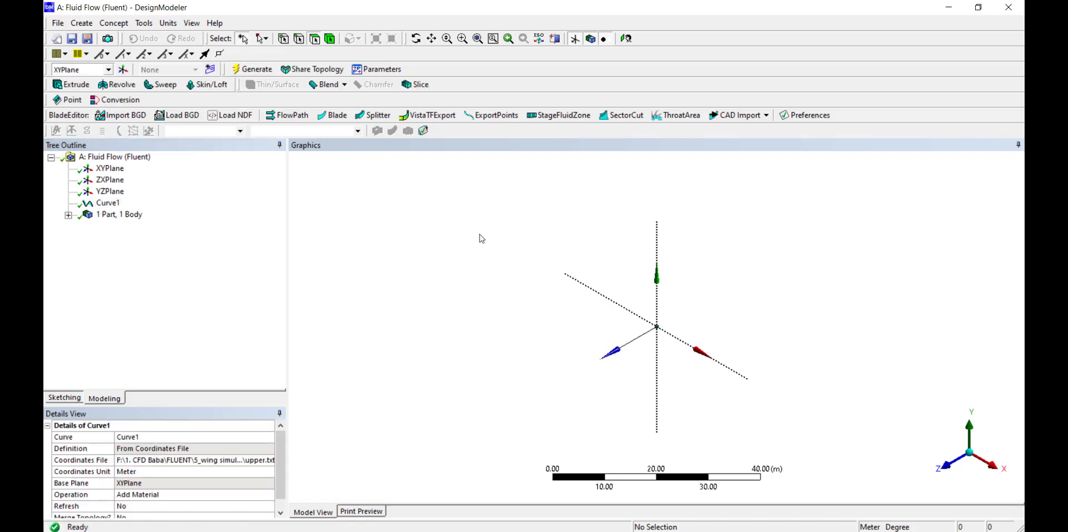
click(477, 38)
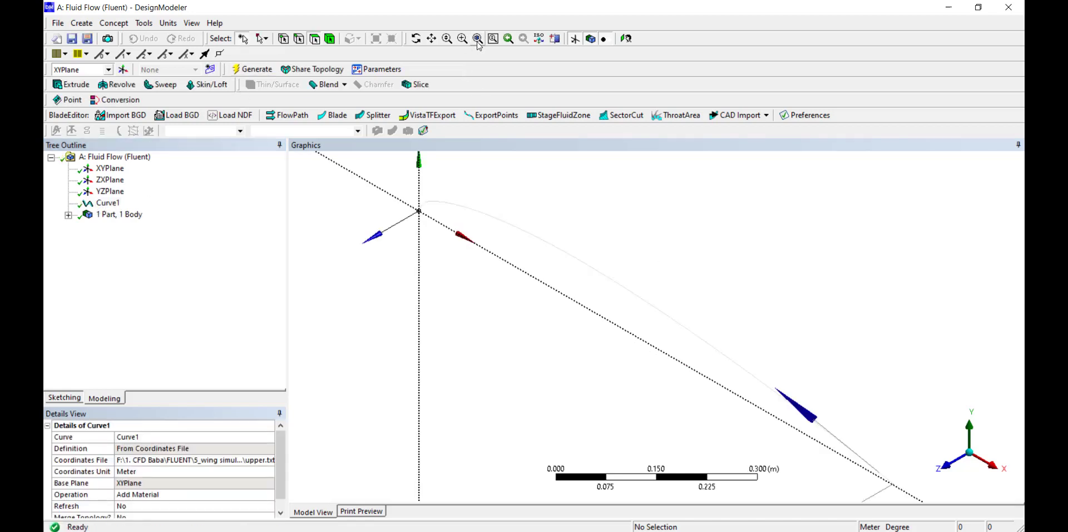
click(69, 215)
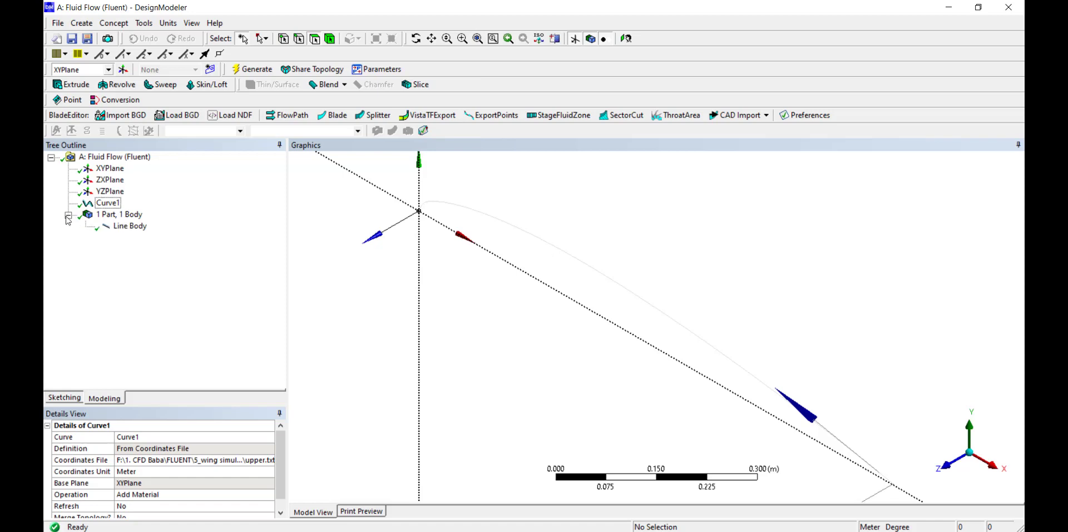
click(129, 226)
middle_drag(563, 405, 663, 371)
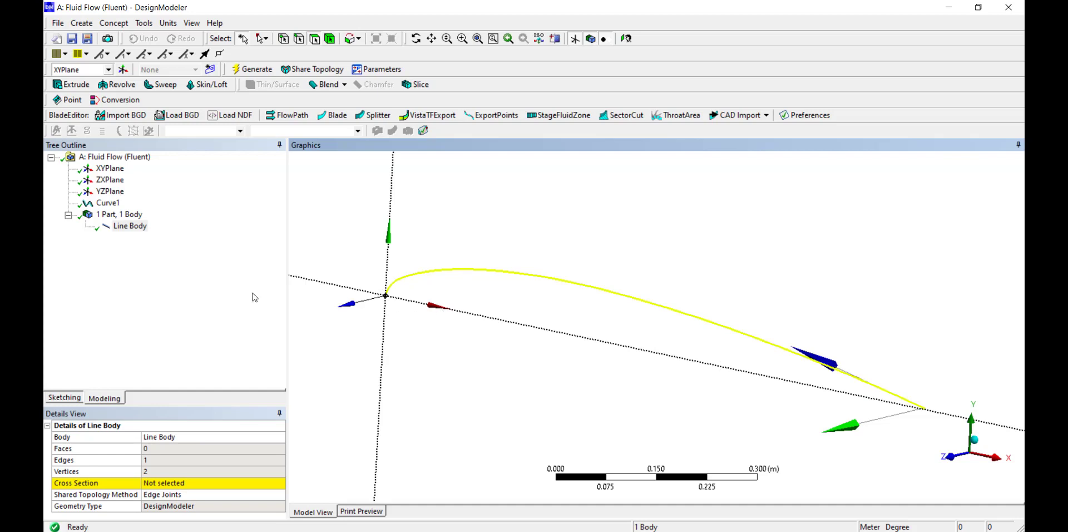
click(204, 281)
click(454, 234)
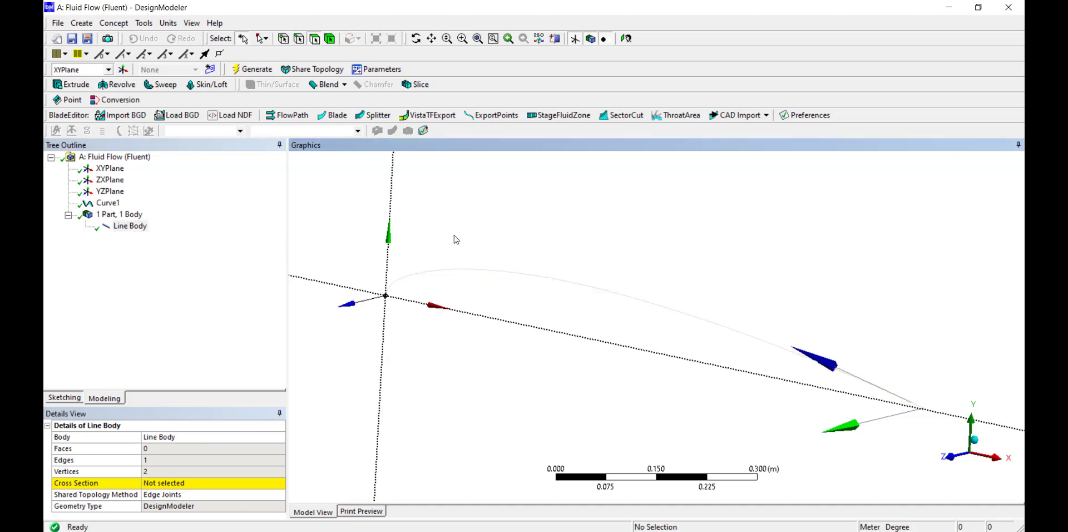
Step: Add Curve2 defined From Coordinates File lower.txt and generate it
click(113, 23)
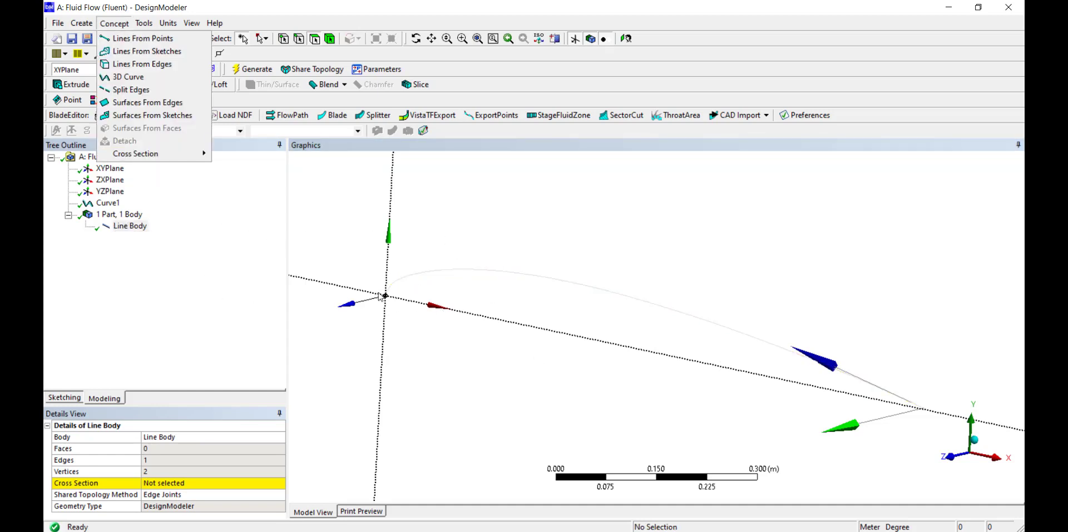
click(151, 79)
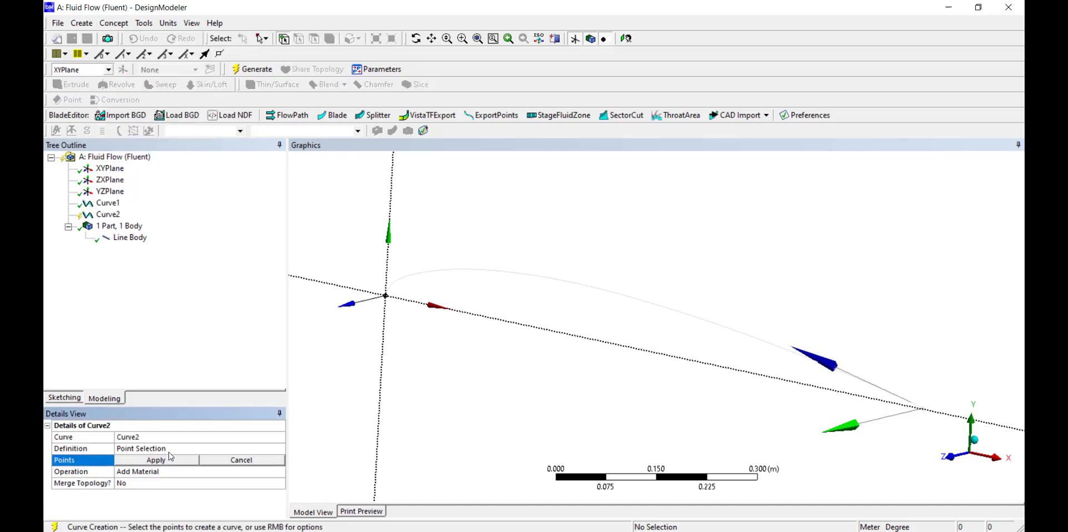
click(161, 451)
click(280, 449)
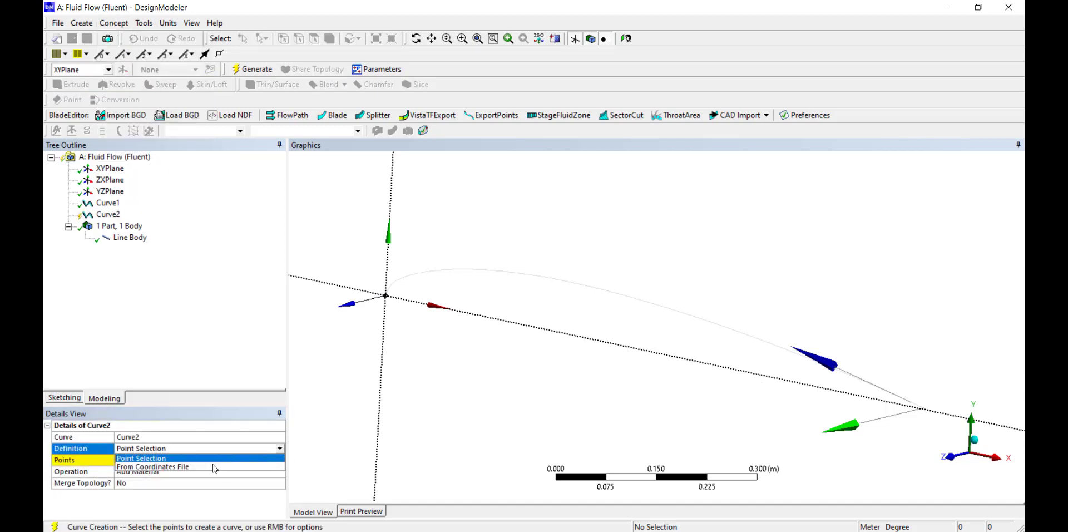
click(154, 468)
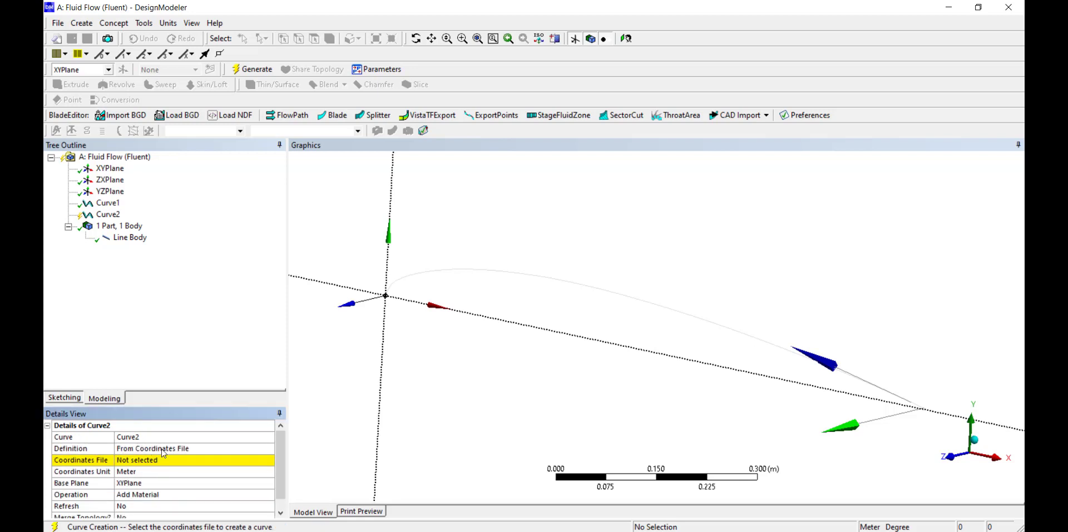
click(166, 461)
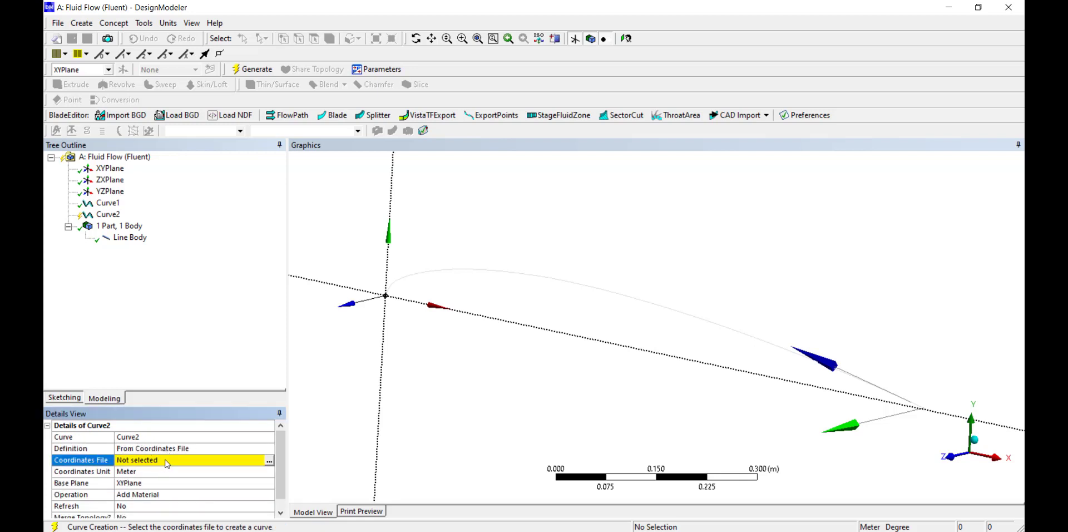
click(269, 461)
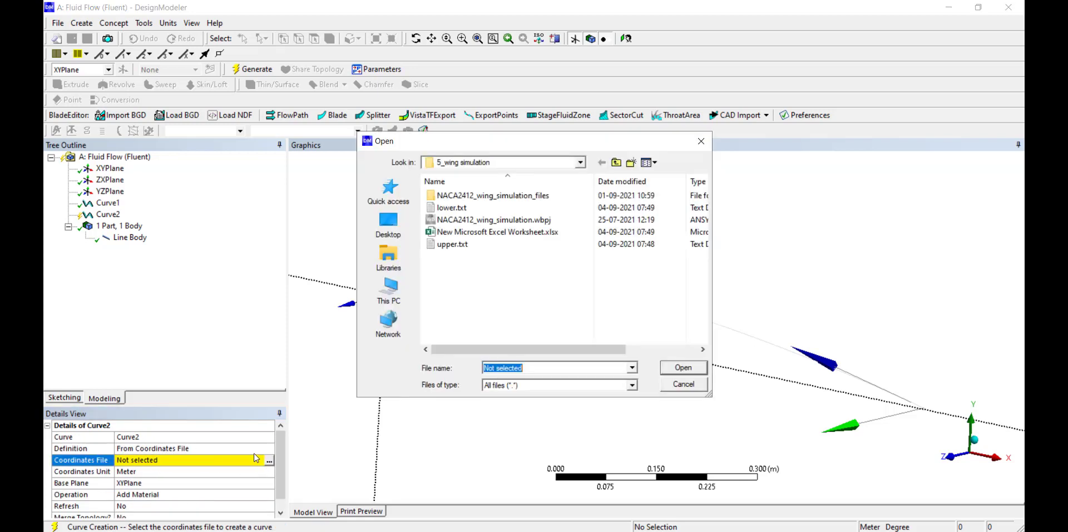
click(454, 209)
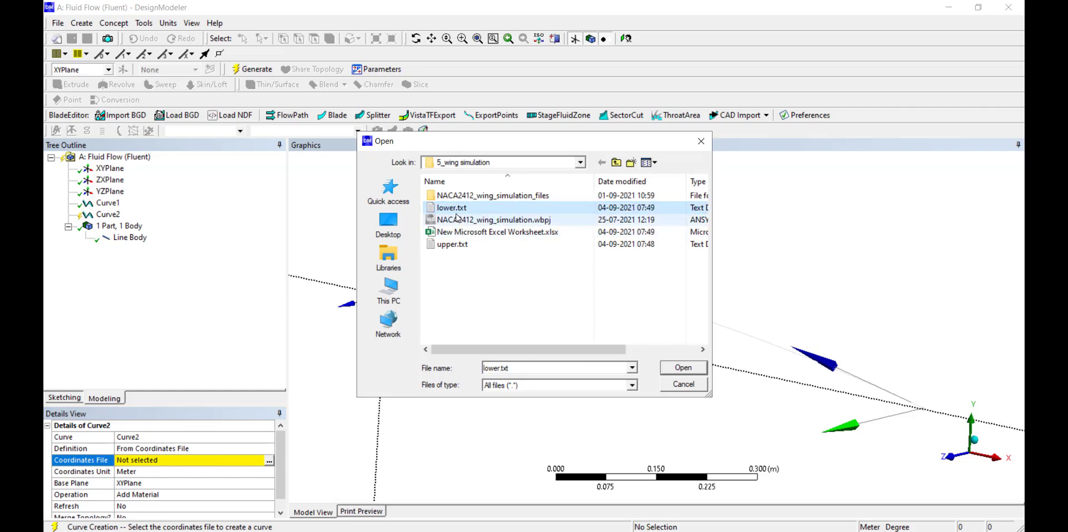
click(683, 369)
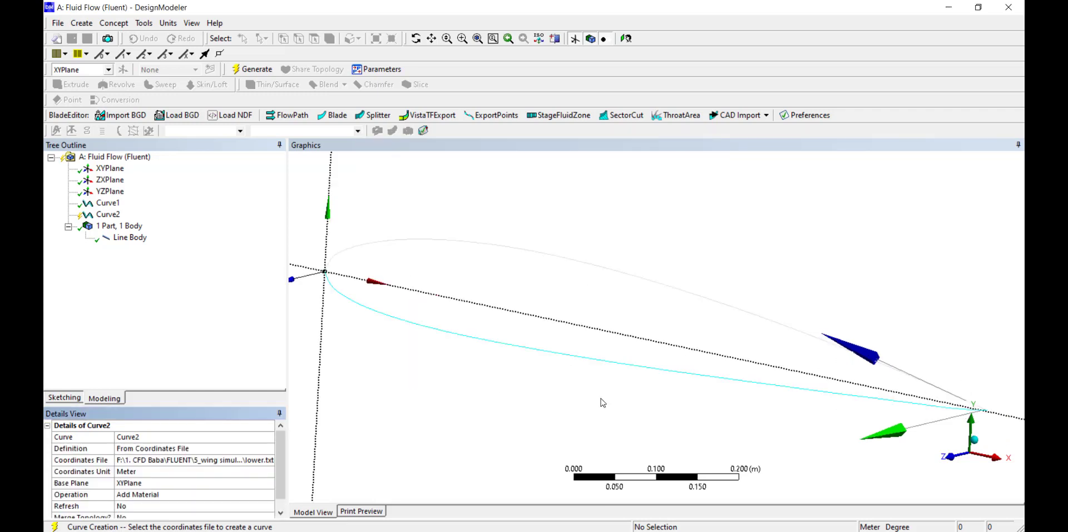
click(109, 216)
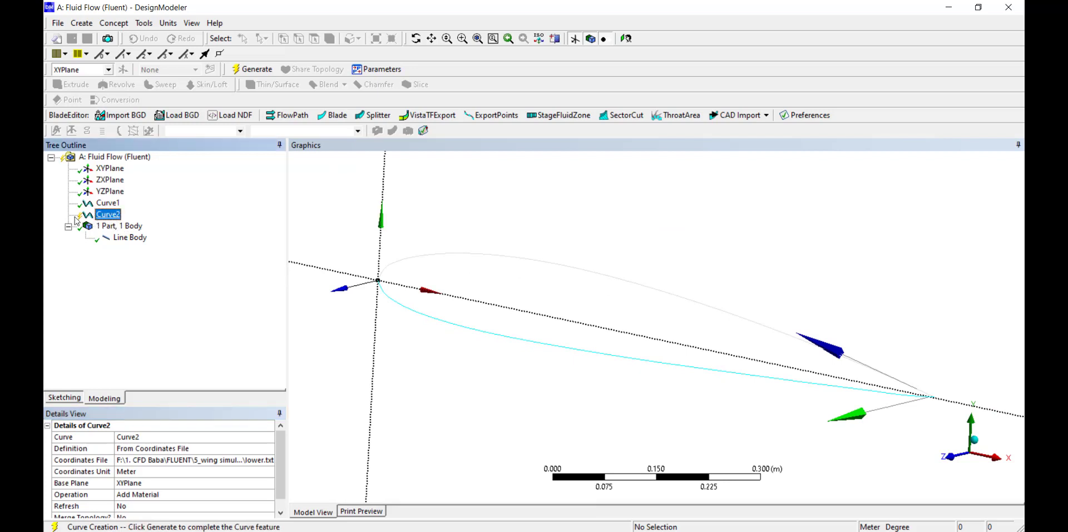
click(257, 70)
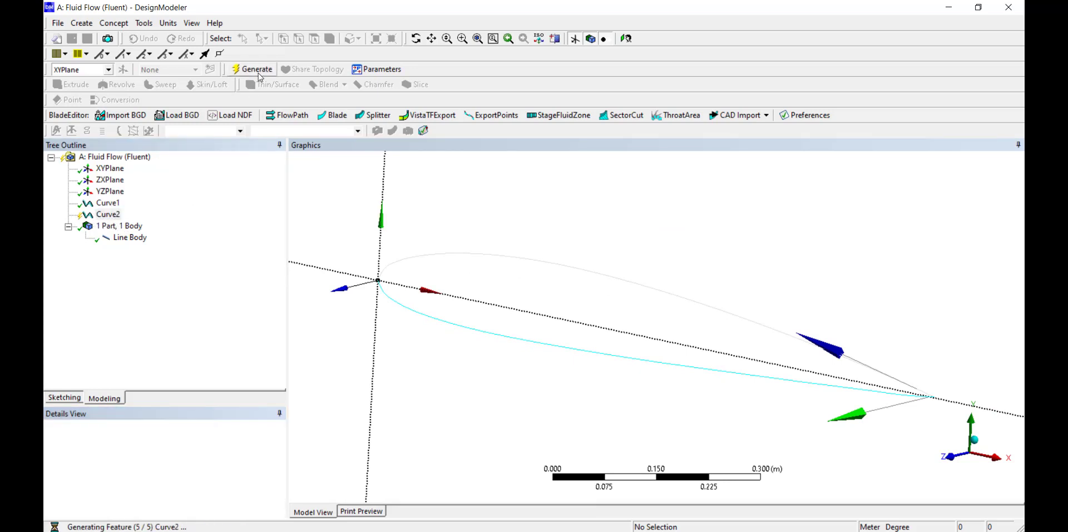
click(130, 238)
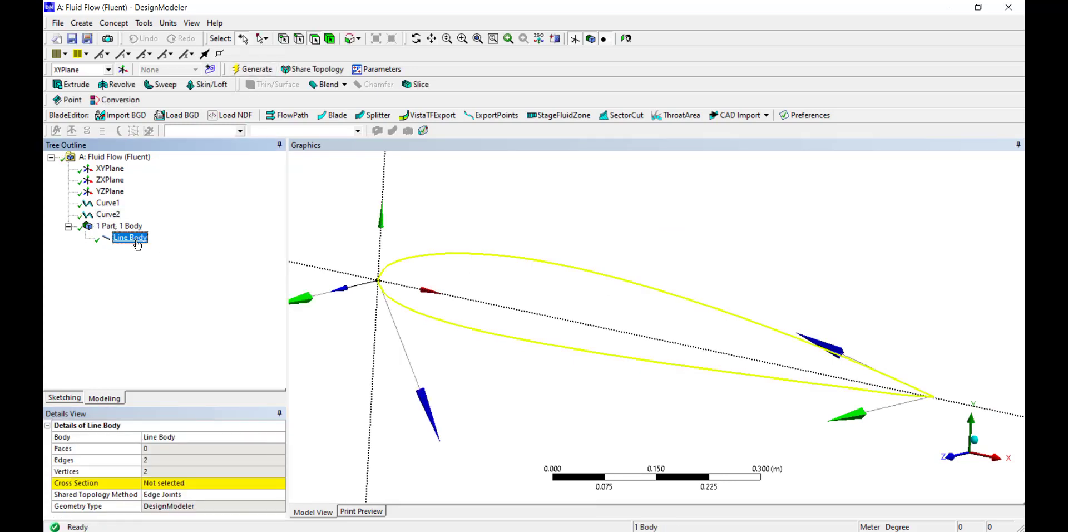
mouse_move(495, 397)
middle_down()
mouse_move(520, 381)
mouse_move(522, 396)
mouse_move(505, 396)
middle_up()
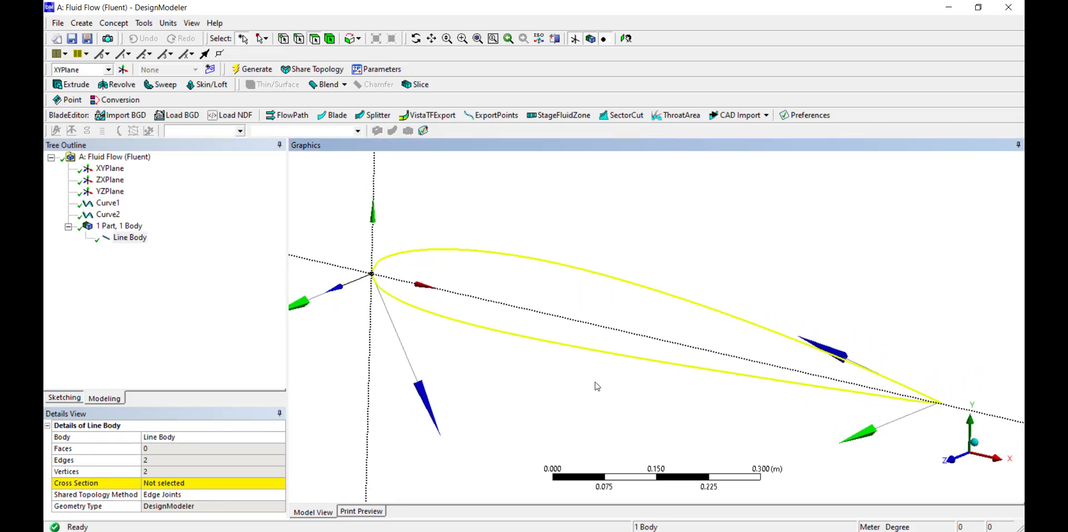
scroll(596, 385, up, 1)
scroll(517, 318, down, 1)
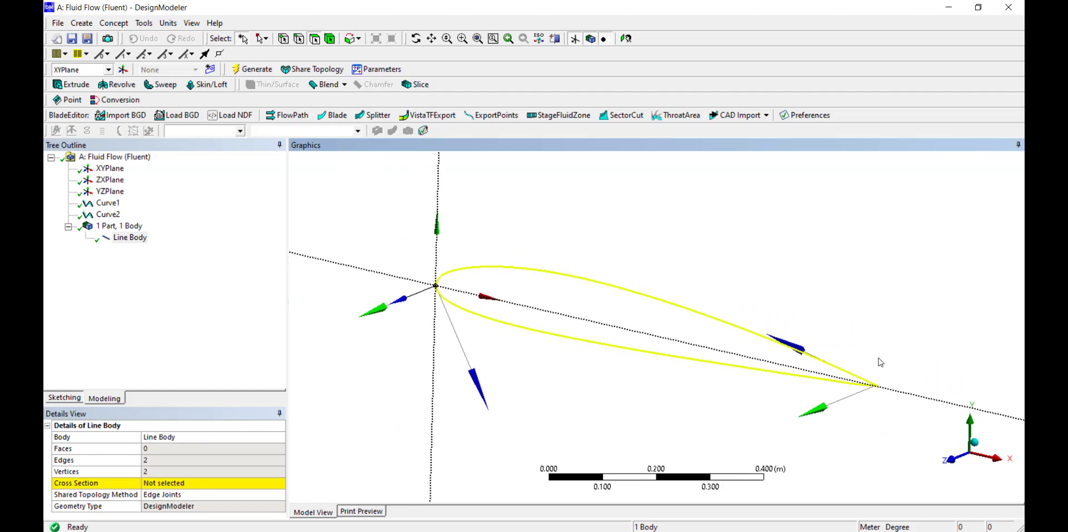
scroll(885, 401, up, 1)
ctrl+middle_drag(861, 410, 662, 372)
scroll(740, 345, up, 2)
scroll(567, 347, up, 2)
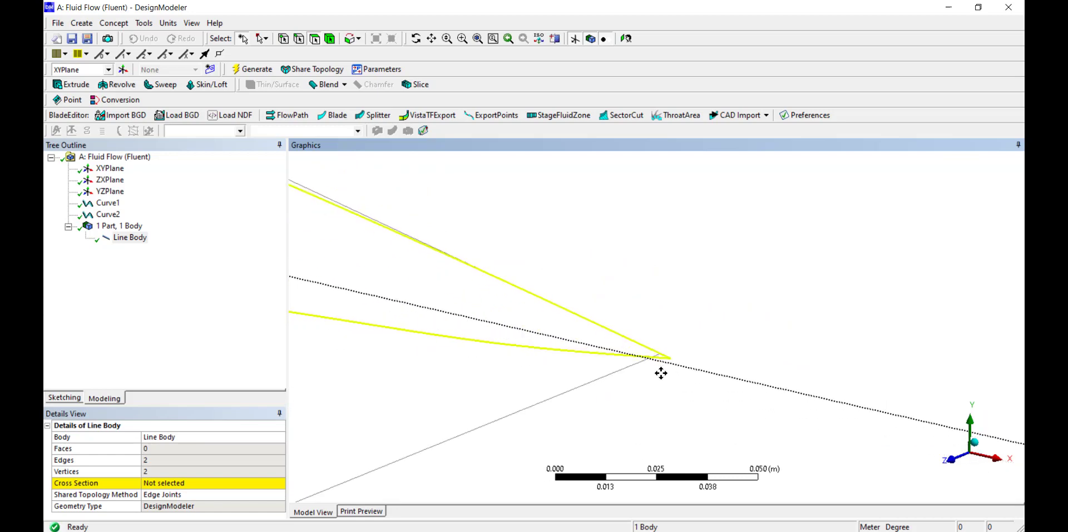
scroll(691, 382, up, 4)
ctrl+middle_drag(713, 415, 687, 321)
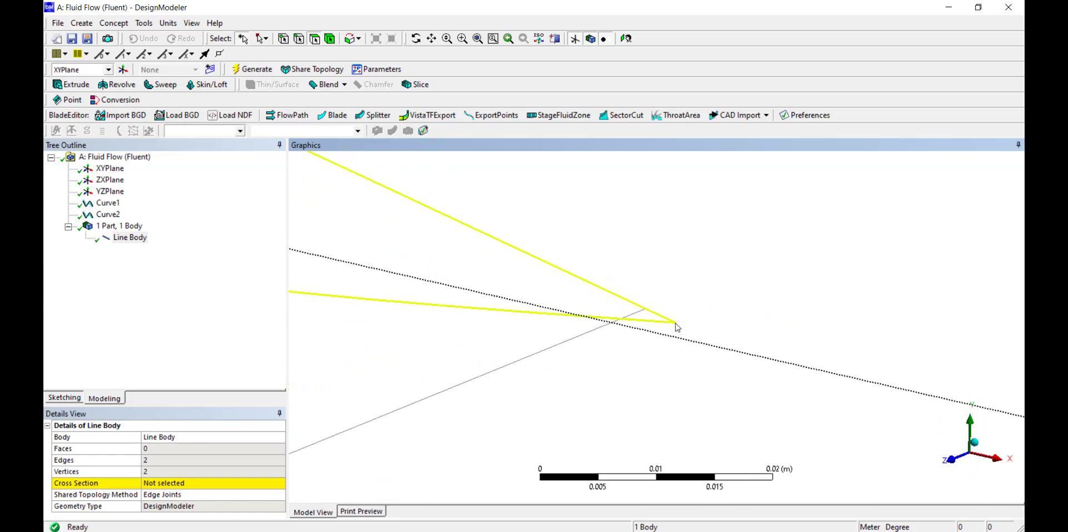
scroll(674, 327, down, 10)
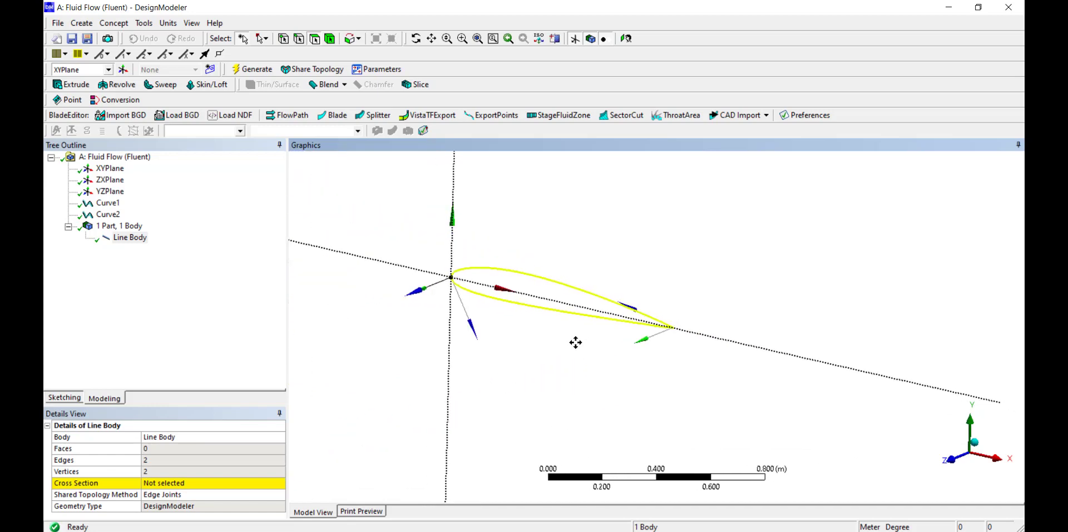
scroll(607, 288, up, 3)
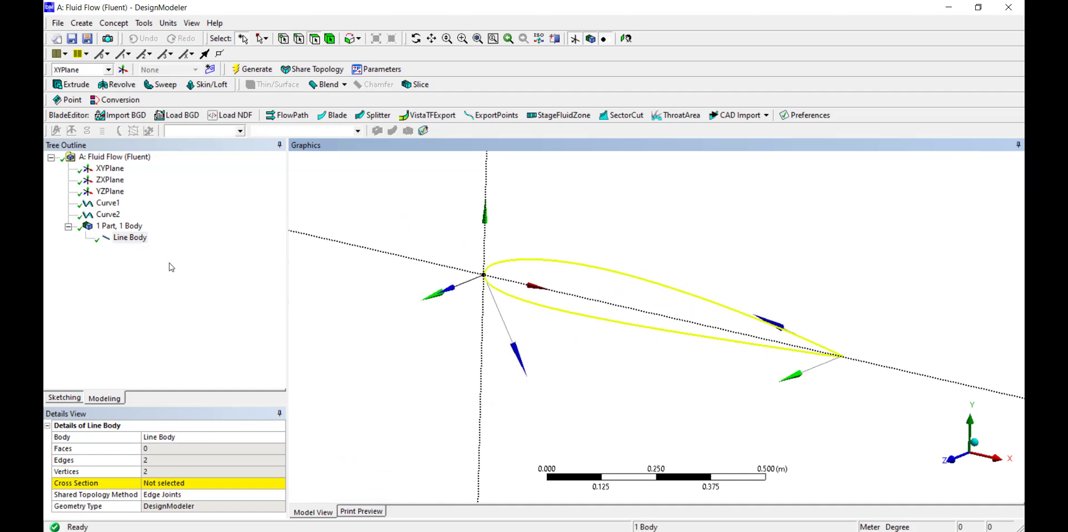
Step: Create Surf1 from the airfoil's upper and lower edges and generate it
click(131, 238)
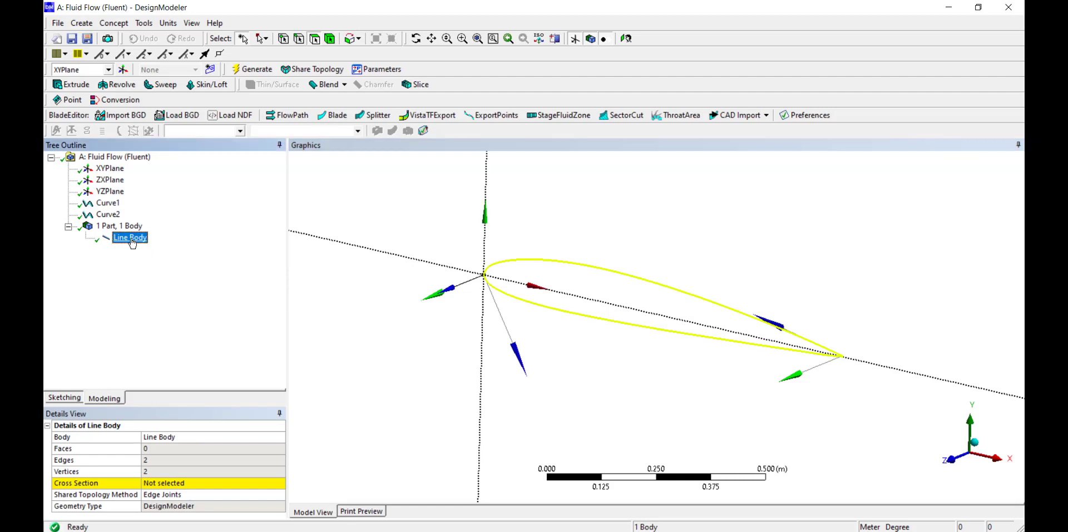
click(142, 238)
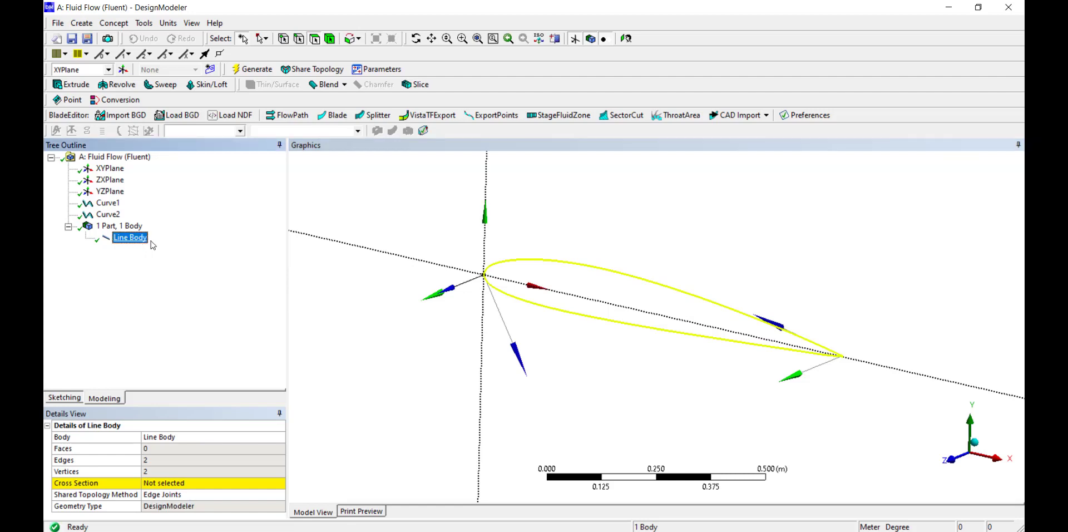
click(120, 24)
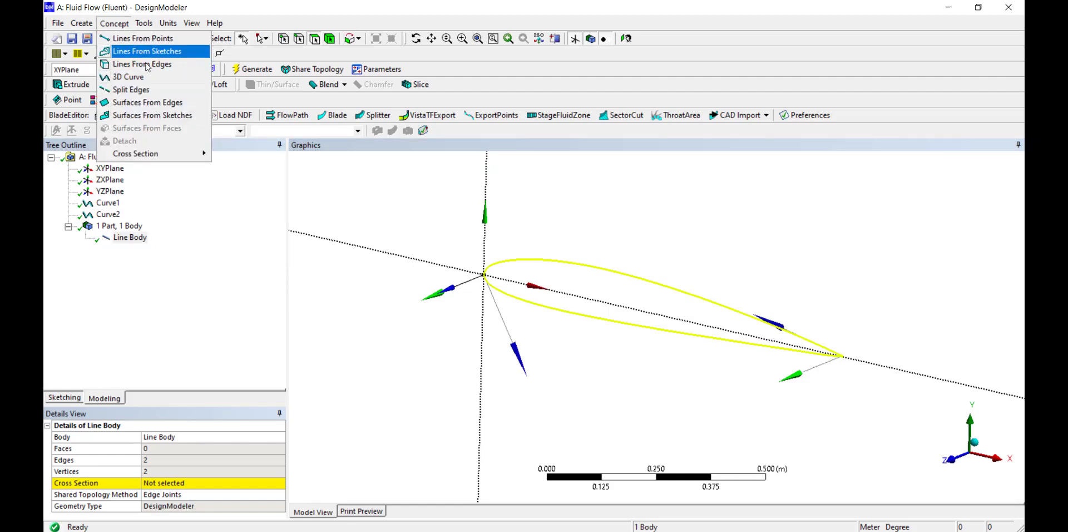
click(149, 103)
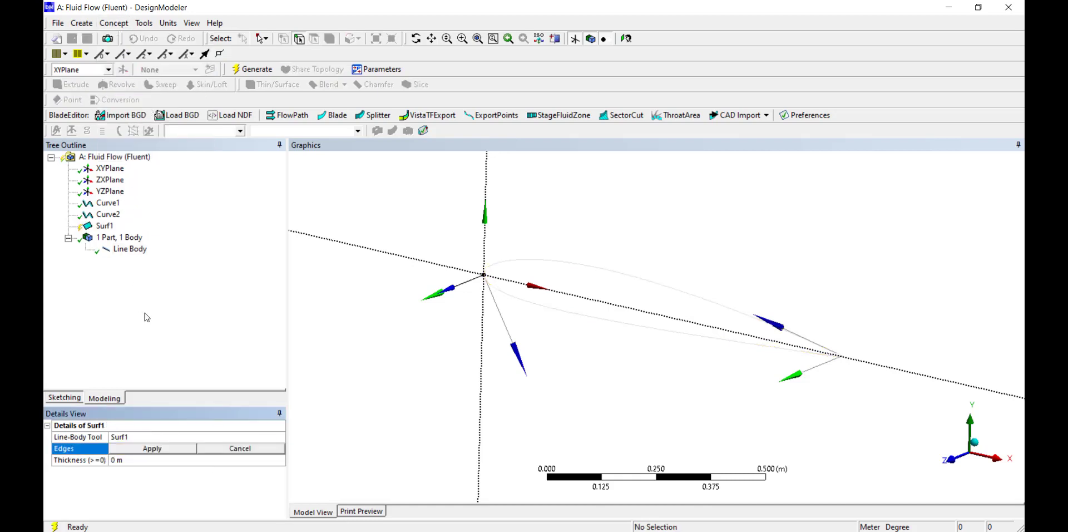
click(155, 450)
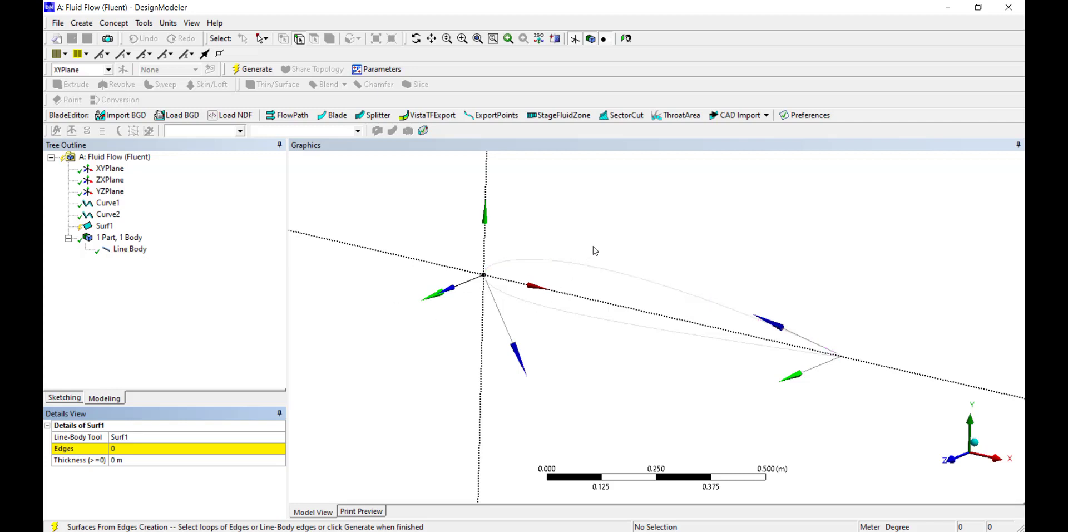
click(575, 272)
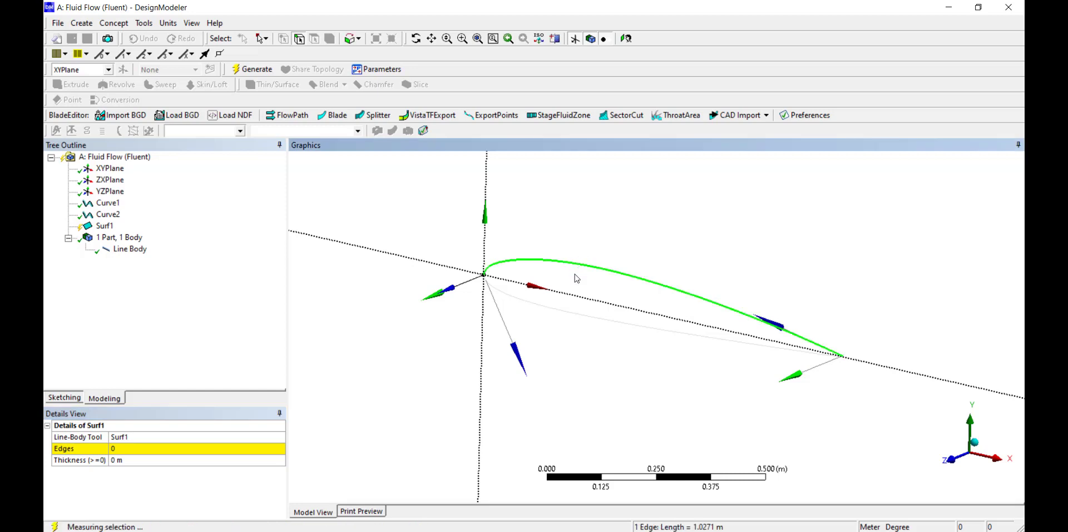
ctrl+click(562, 314)
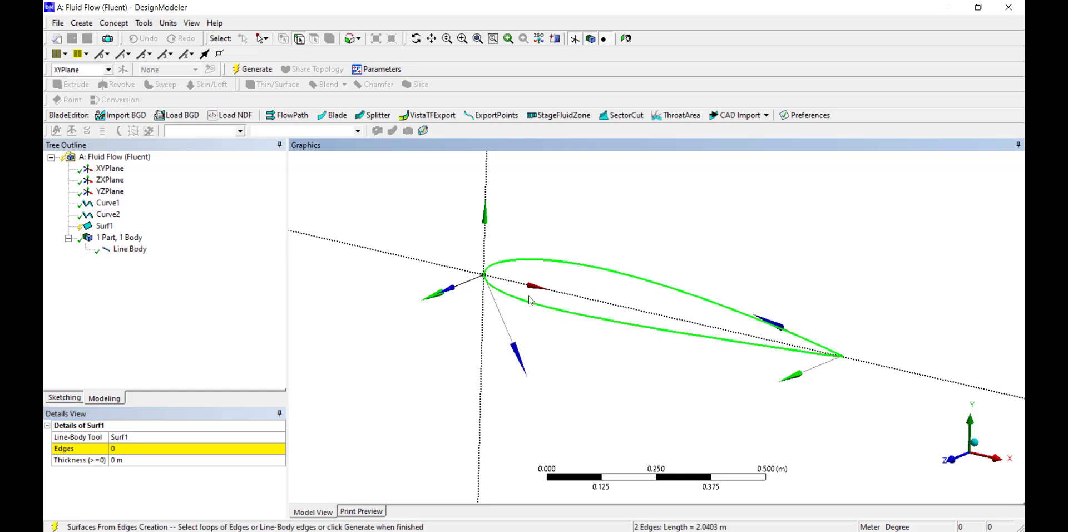
click(167, 451)
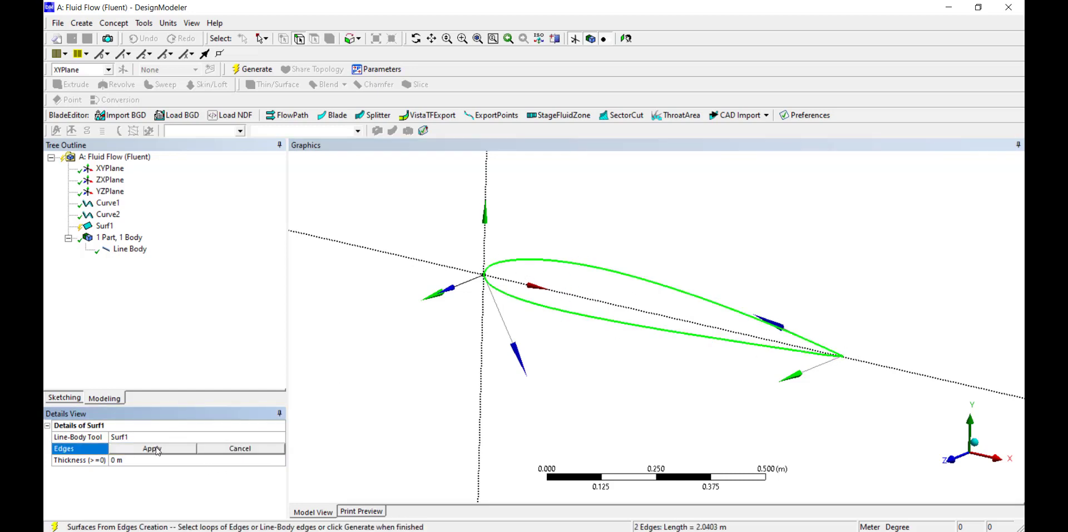
click(155, 447)
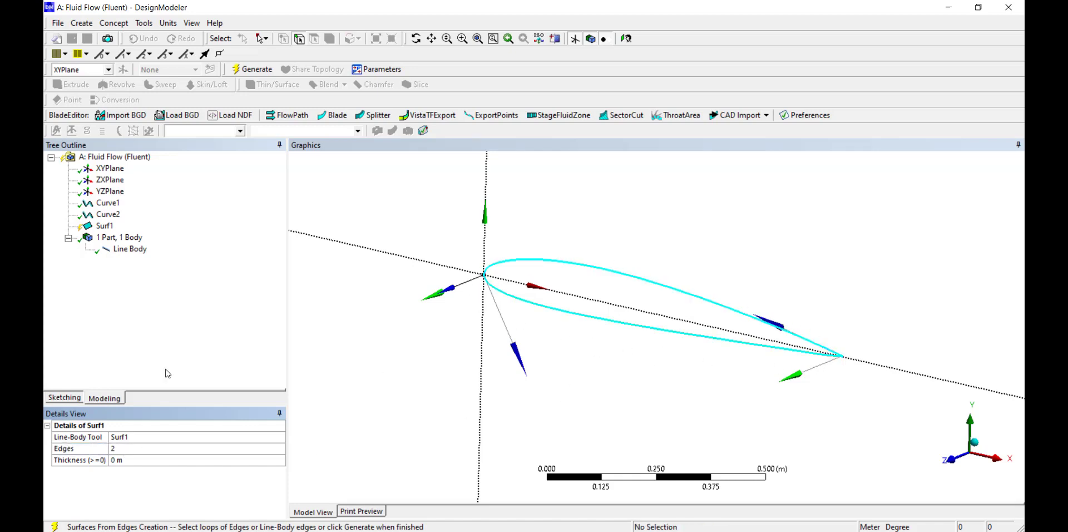
click(104, 225)
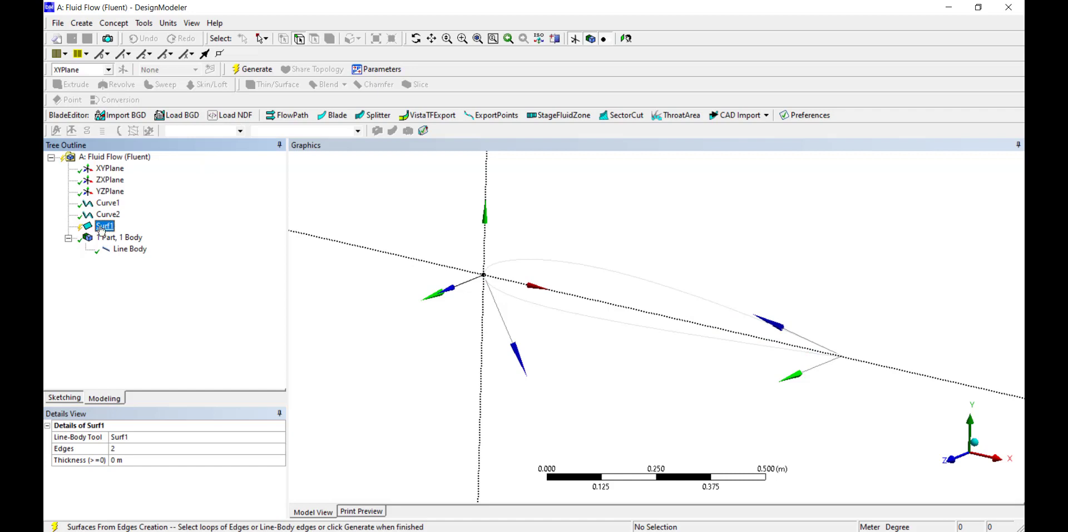
click(252, 69)
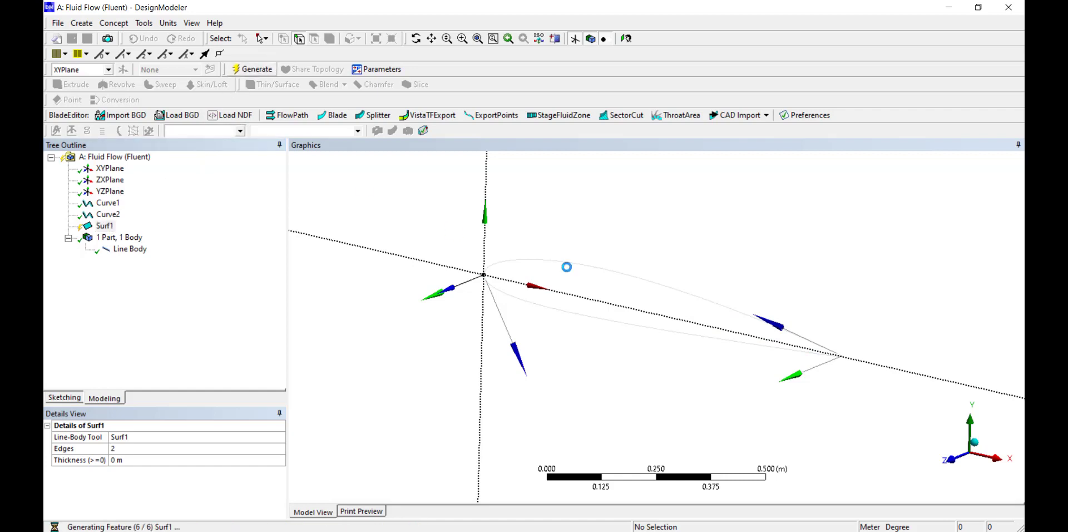
click(133, 260)
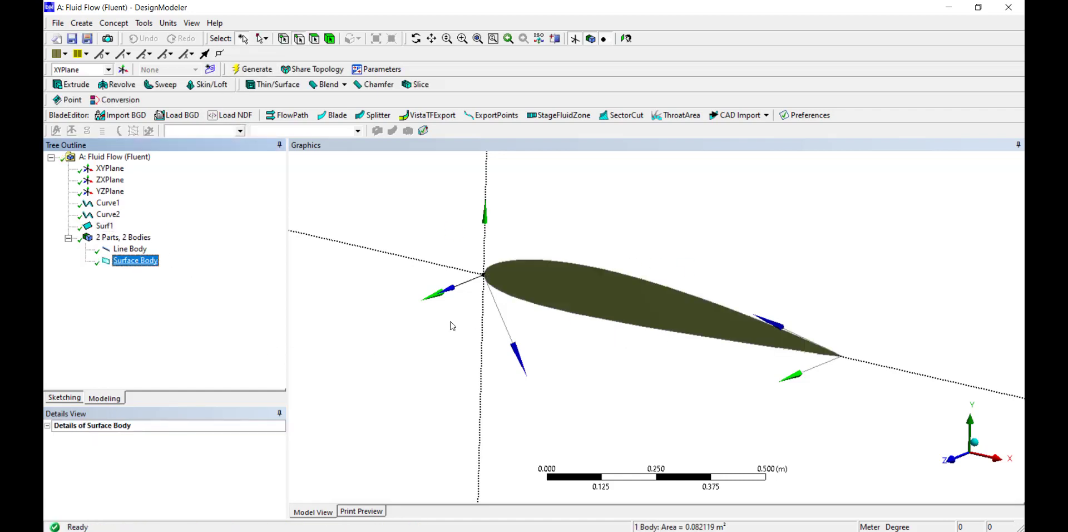
click(669, 241)
click(135, 261)
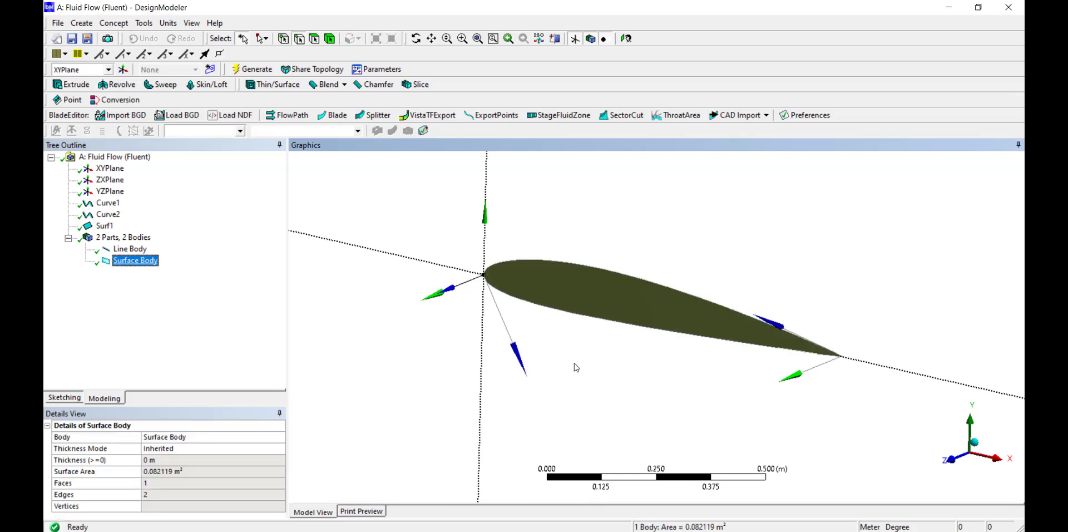
click(790, 302)
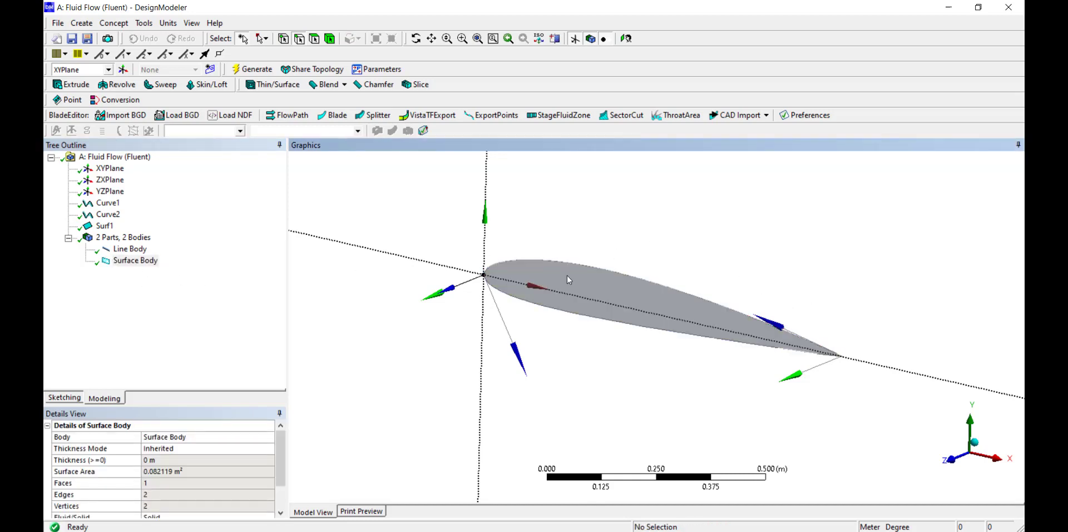
scroll(567, 276, down, 1)
middle_drag(612, 297, 591, 308)
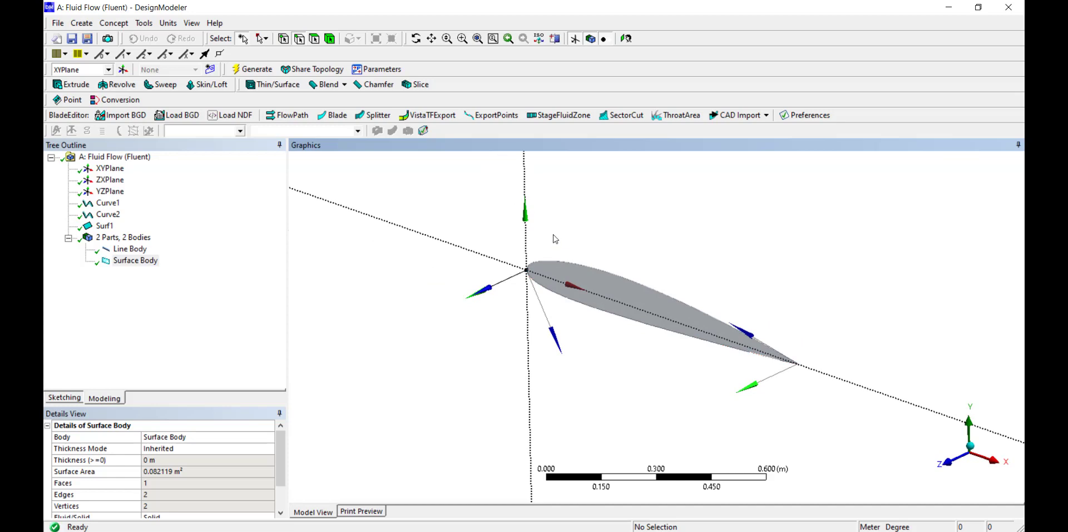
click(135, 260)
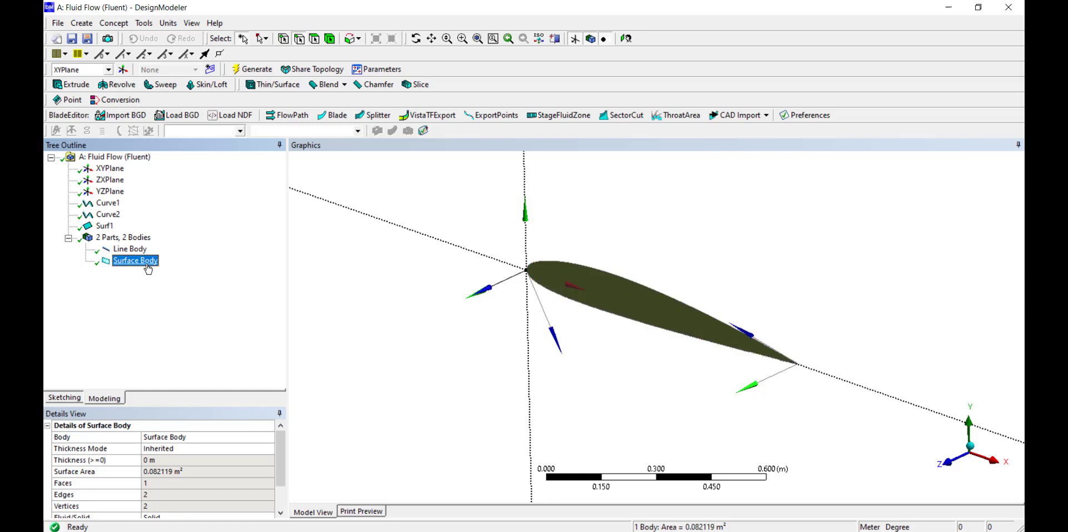
Step: Start Extrude1 on the airfoil surface body with XYPlane as the direction vector
click(79, 89)
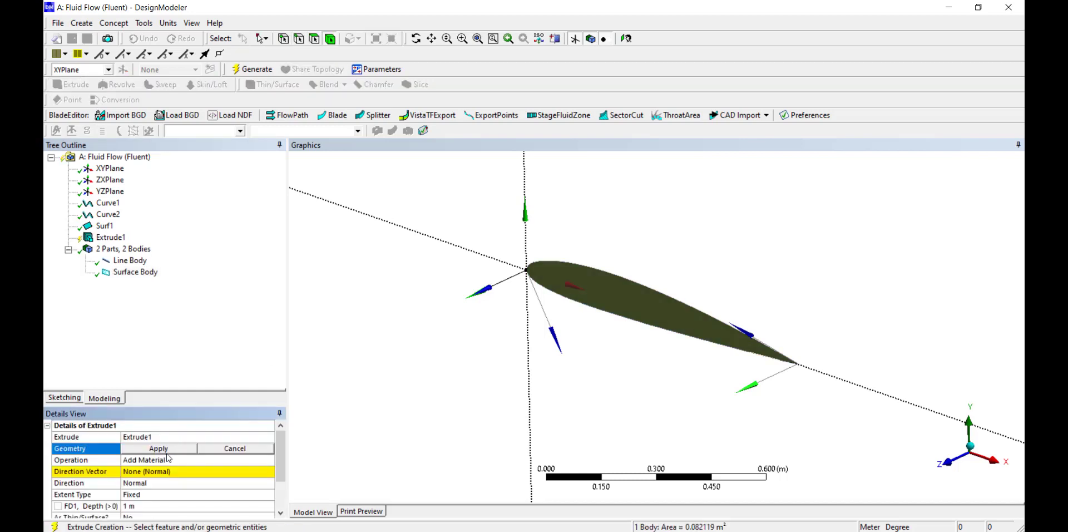
click(136, 273)
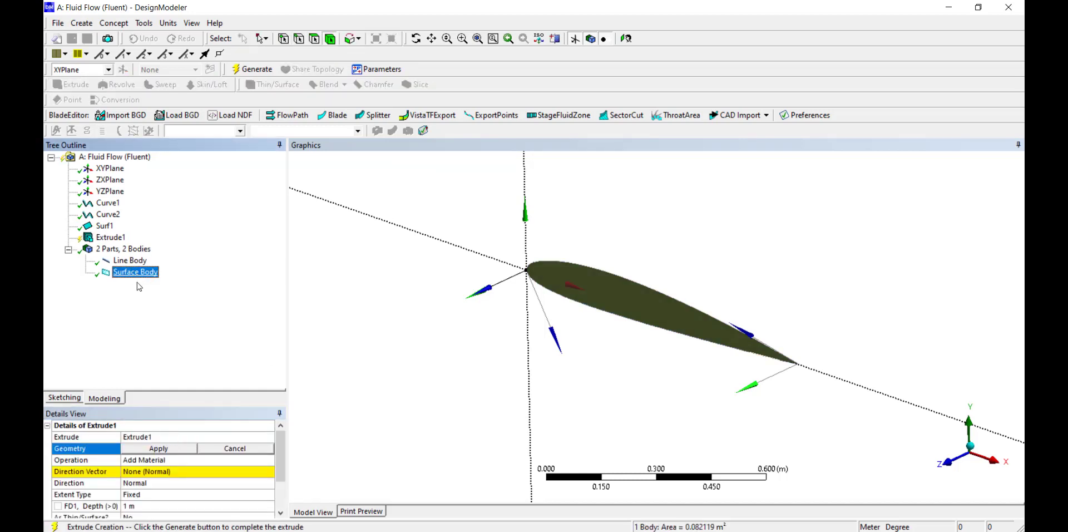
click(159, 449)
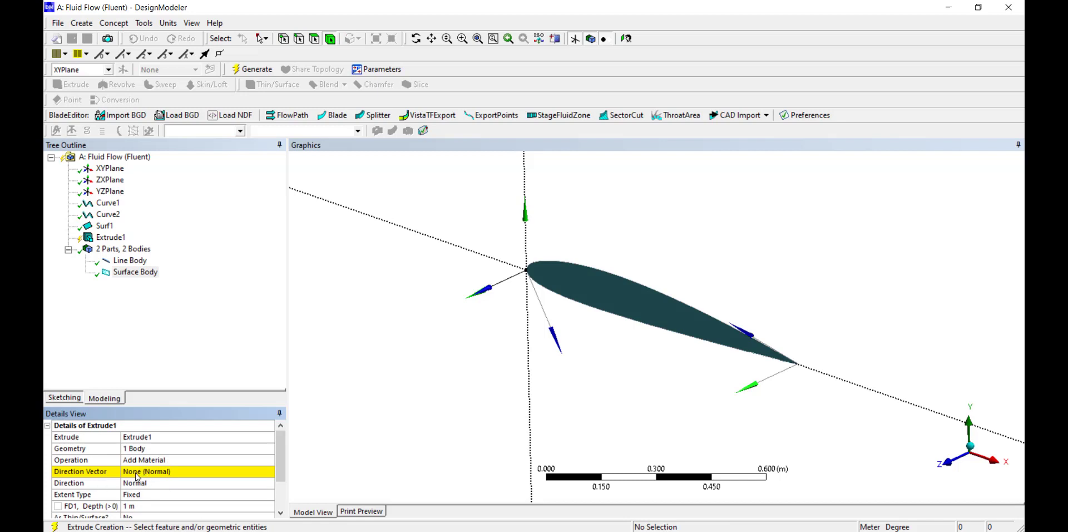
click(141, 473)
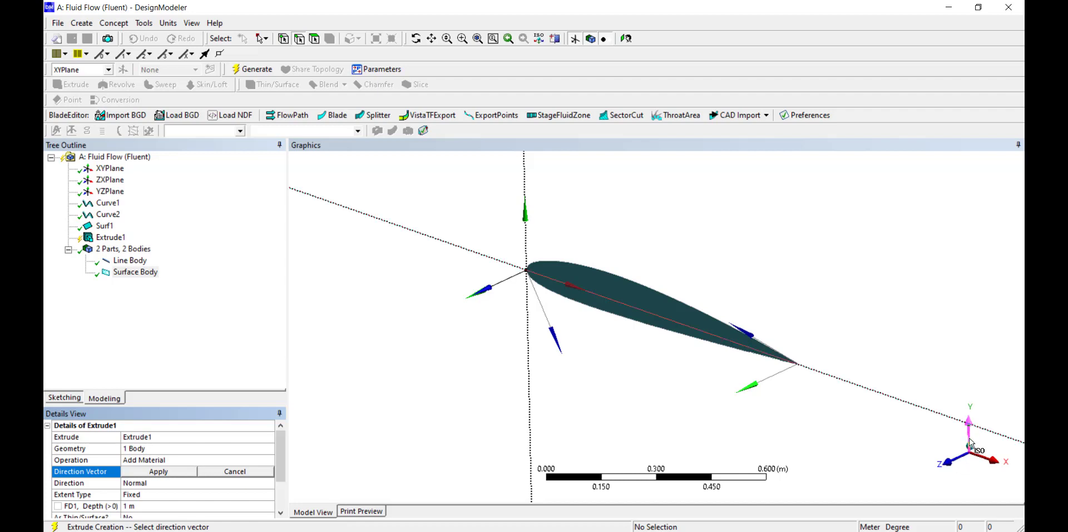
click(108, 169)
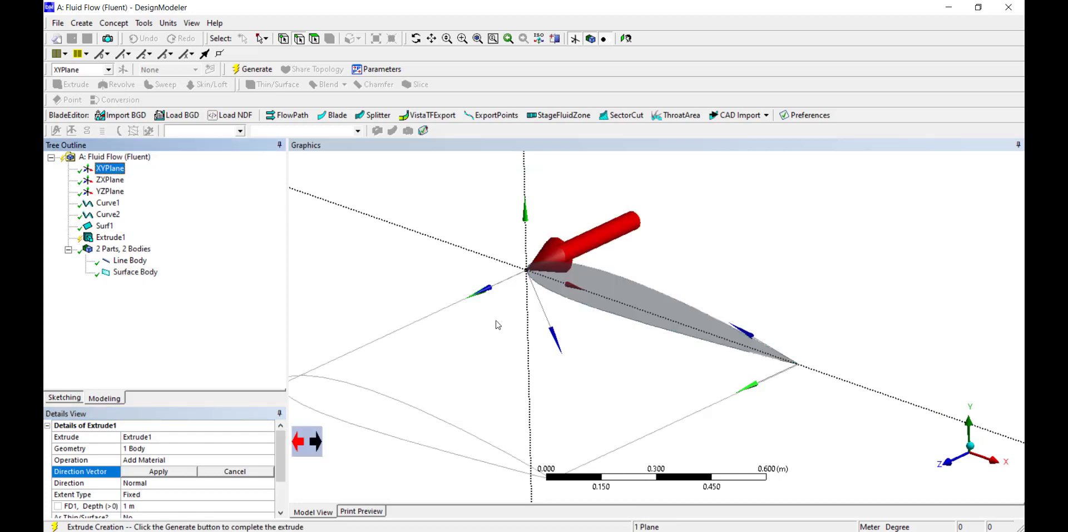
scroll(569, 320, down, 3)
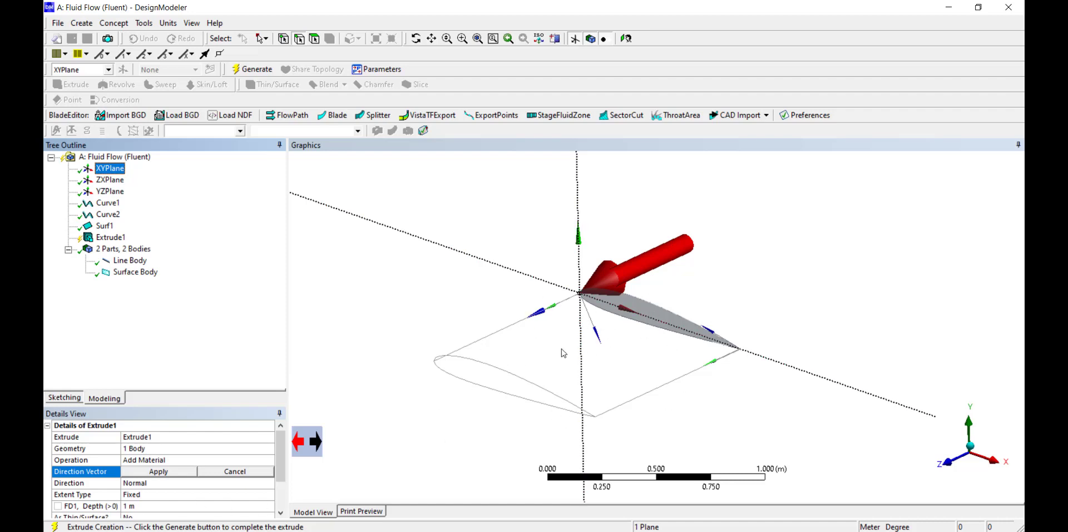
Step: Set Extrude1 to Both - Symmetric with an FD1 Depth of 1.5 m
click(156, 472)
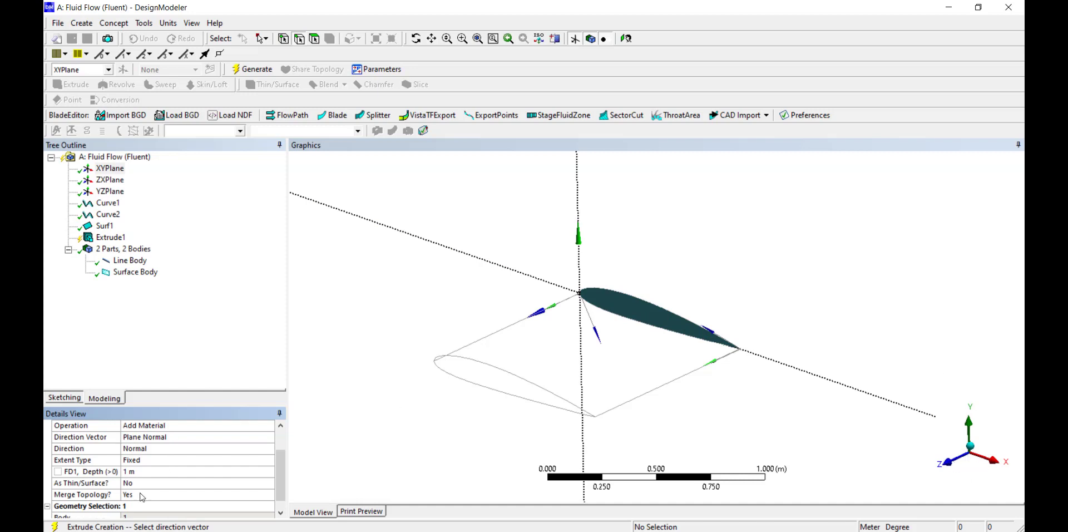
click(163, 449)
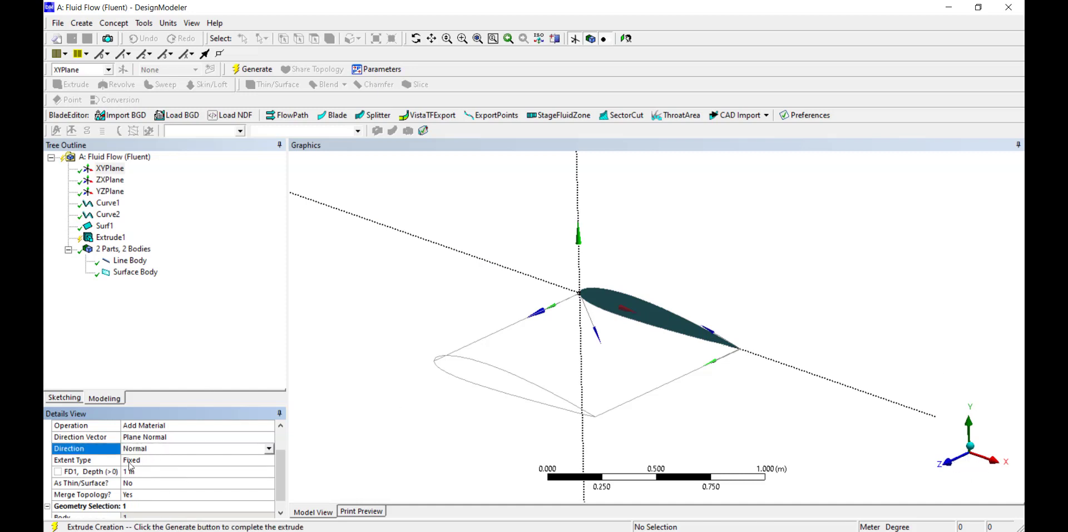
click(269, 448)
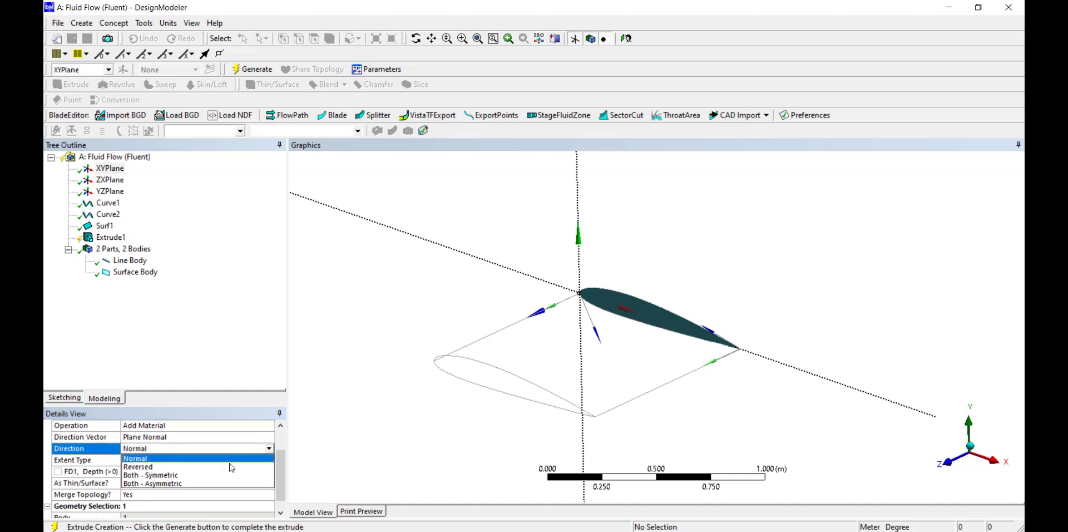
click(142, 476)
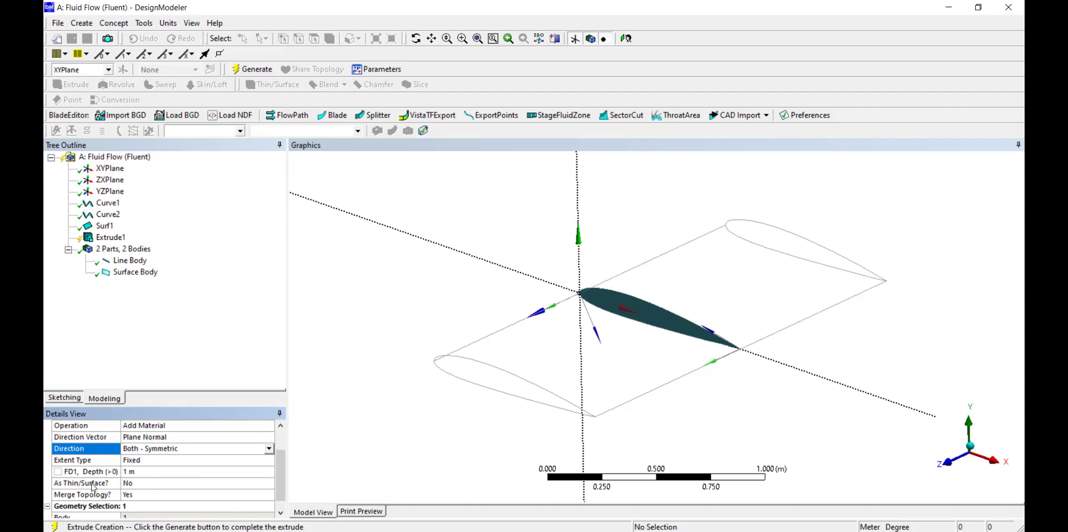
click(195, 467)
text(1.)
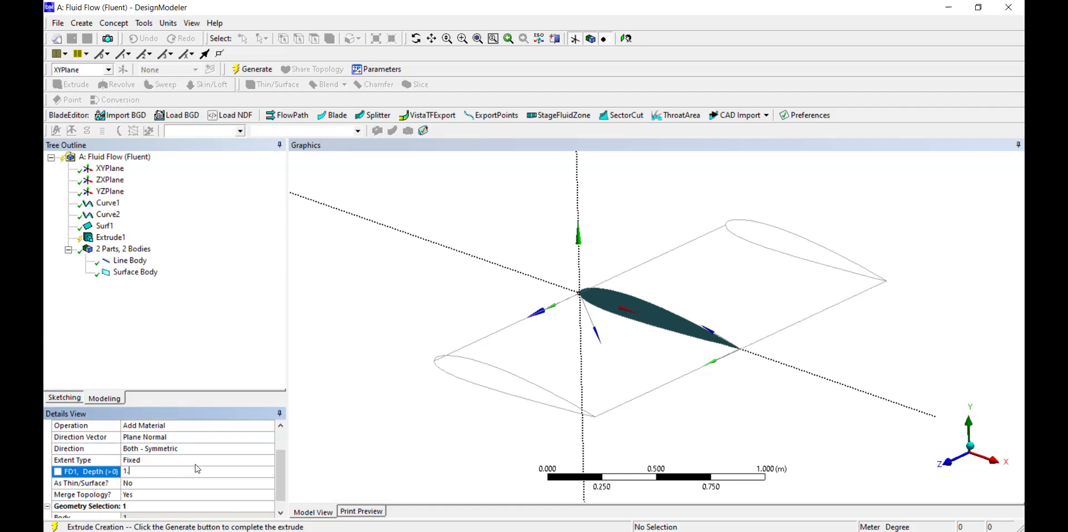
text(5)
key(Return)
scroll(500, 350, down, 2)
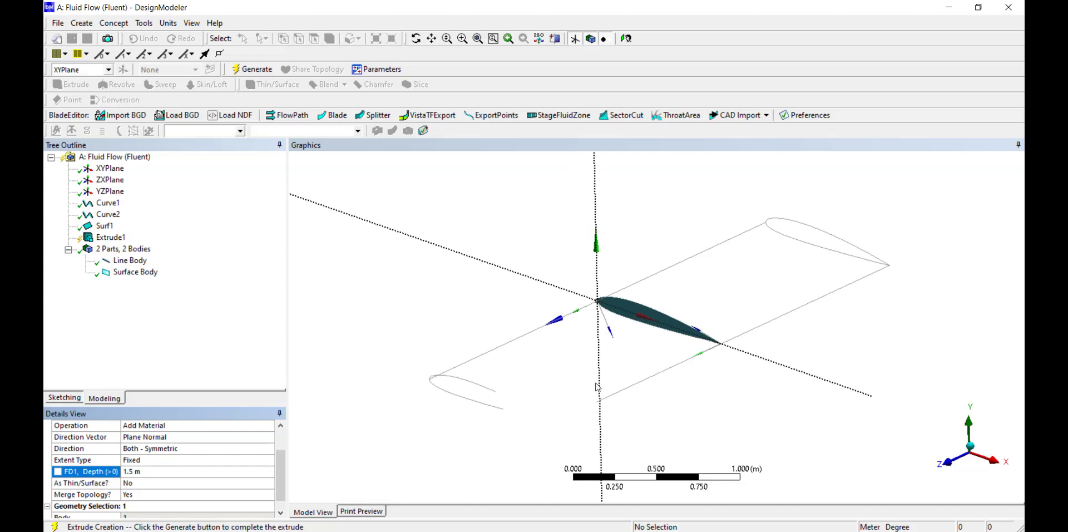
scroll(177, 472, down, 1)
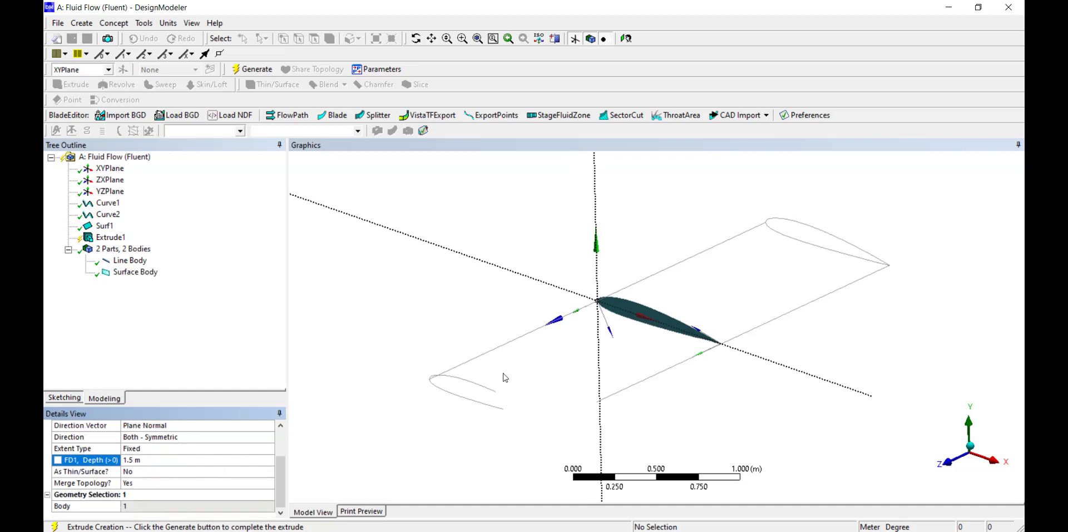
middle_drag(503, 374, 529, 386)
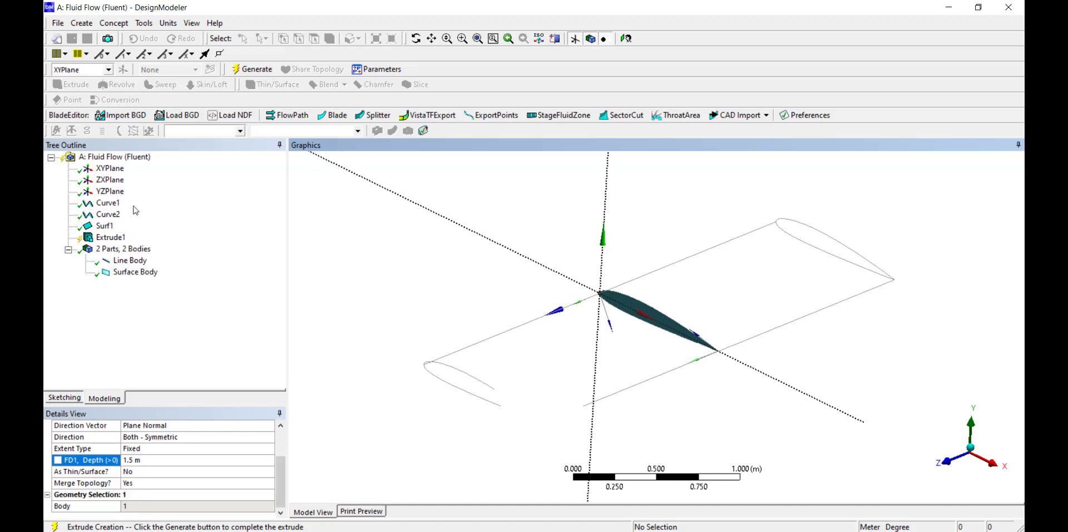
Step: Generate Extrude1 into the 0.24647 m³ solid wing and orbit to inspect it
click(261, 70)
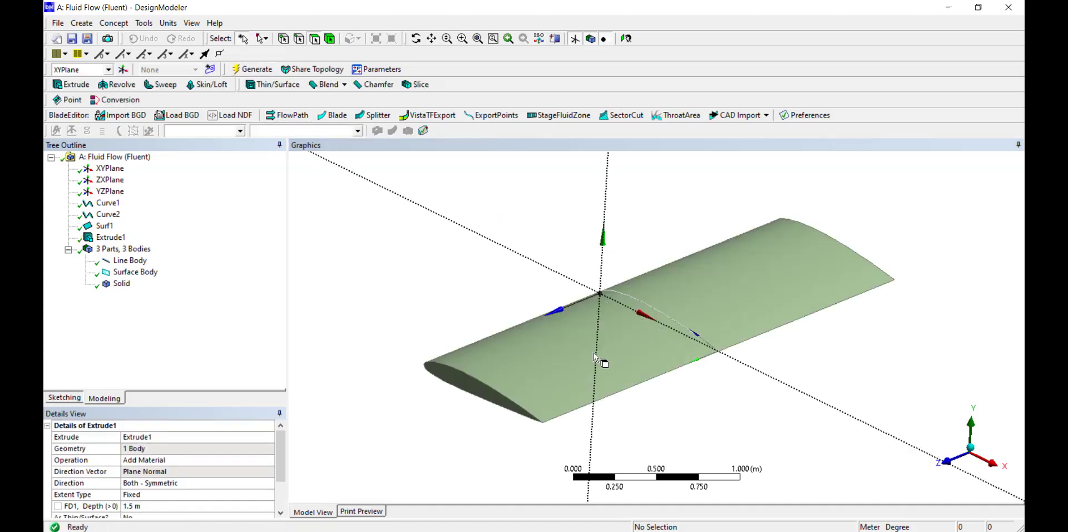
click(121, 283)
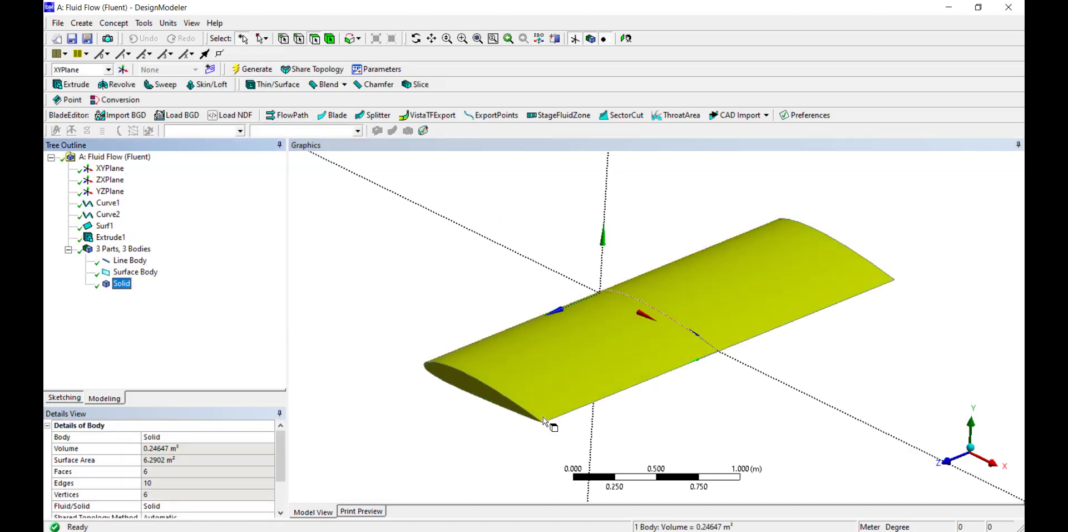
middle_drag(544, 421, 765, 379)
drag(752, 366, 539, 396)
click(392, 326)
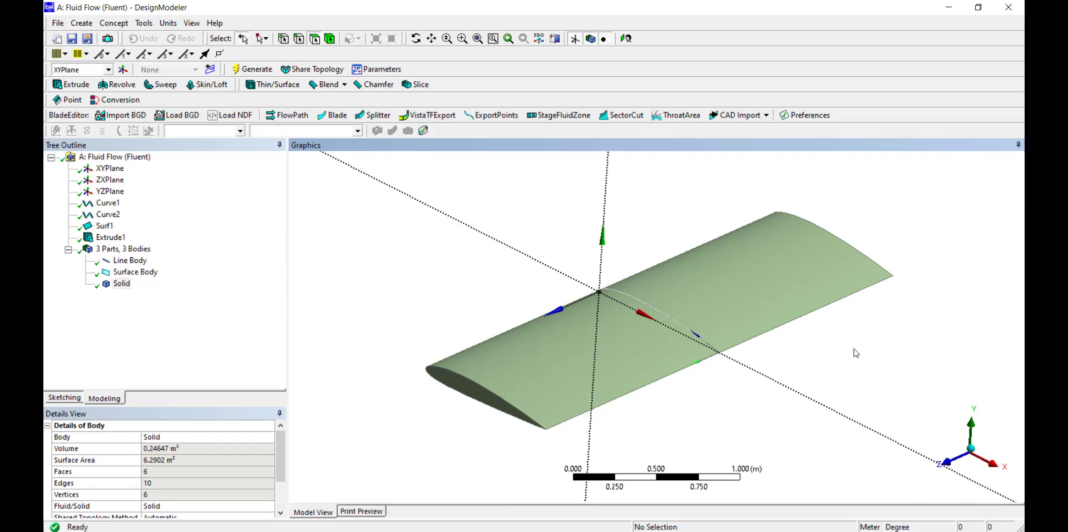